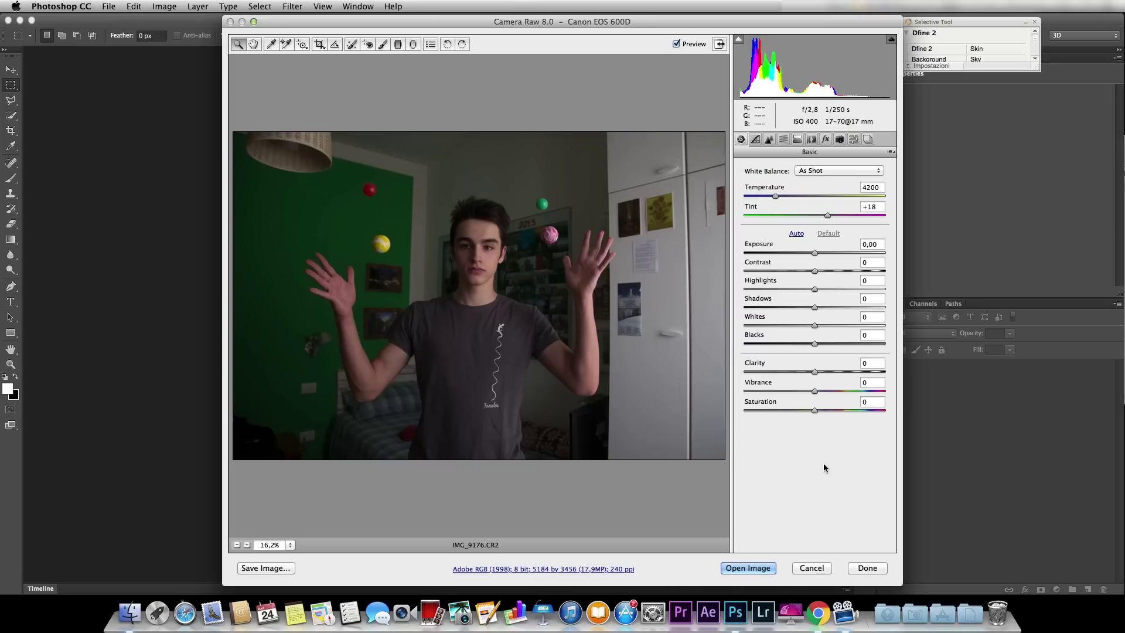
- Brighten the raw photo by setting Exposure to +0,85, Highlights to +43 and Shadows to +42
drag(815, 289, 838, 293)
drag(814, 252, 827, 253)
drag(818, 305, 839, 303)
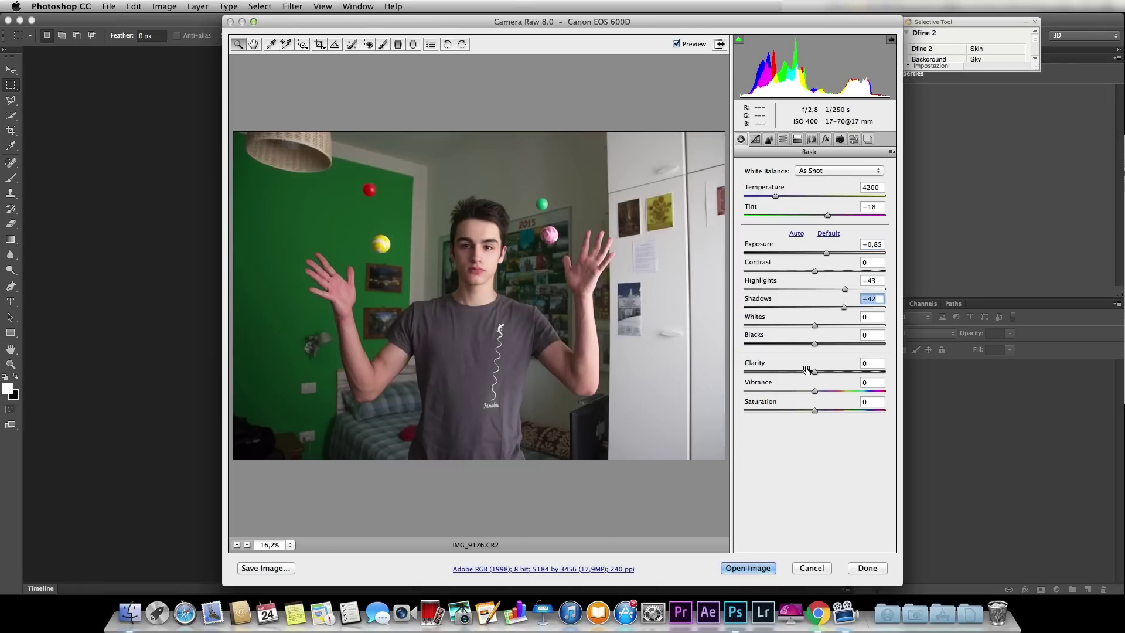
- Enable lens profile corrections for the raw photo, using the Default setup with the Sigma 17-70mm profile
click(755, 139)
click(769, 139)
click(810, 142)
click(765, 184)
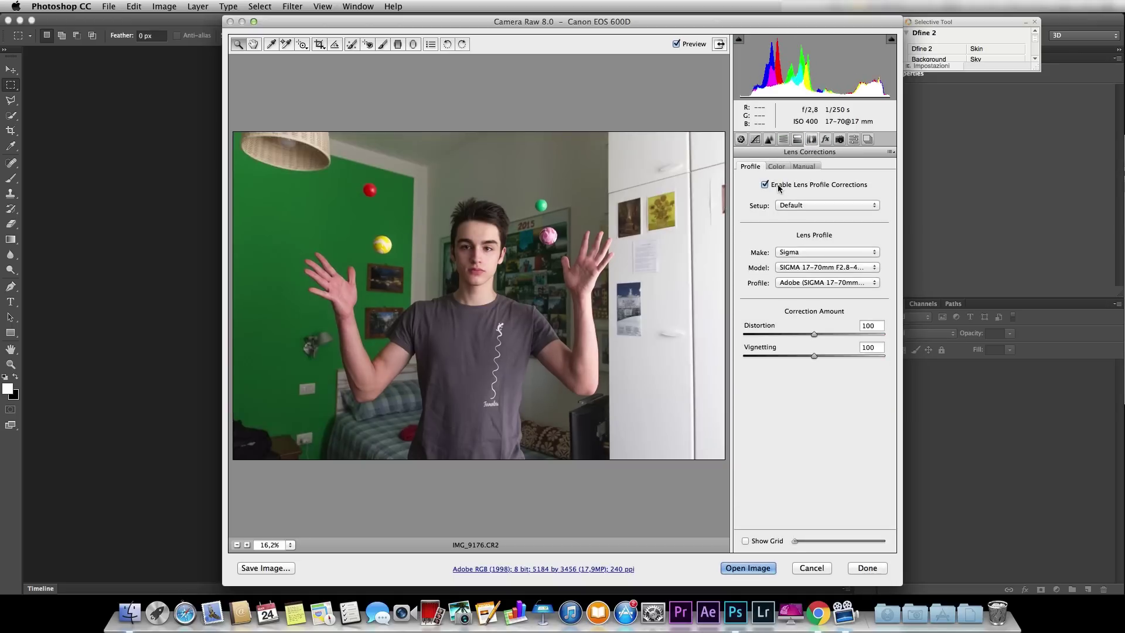
- Set the raw photo's Clarity to +6 and Vibrance to +7
click(854, 140)
click(840, 139)
click(825, 140)
click(811, 139)
click(743, 140)
- Set a custom white balance with Temperature 4200 and Tint +14, and open the photo for editing
click(815, 172)
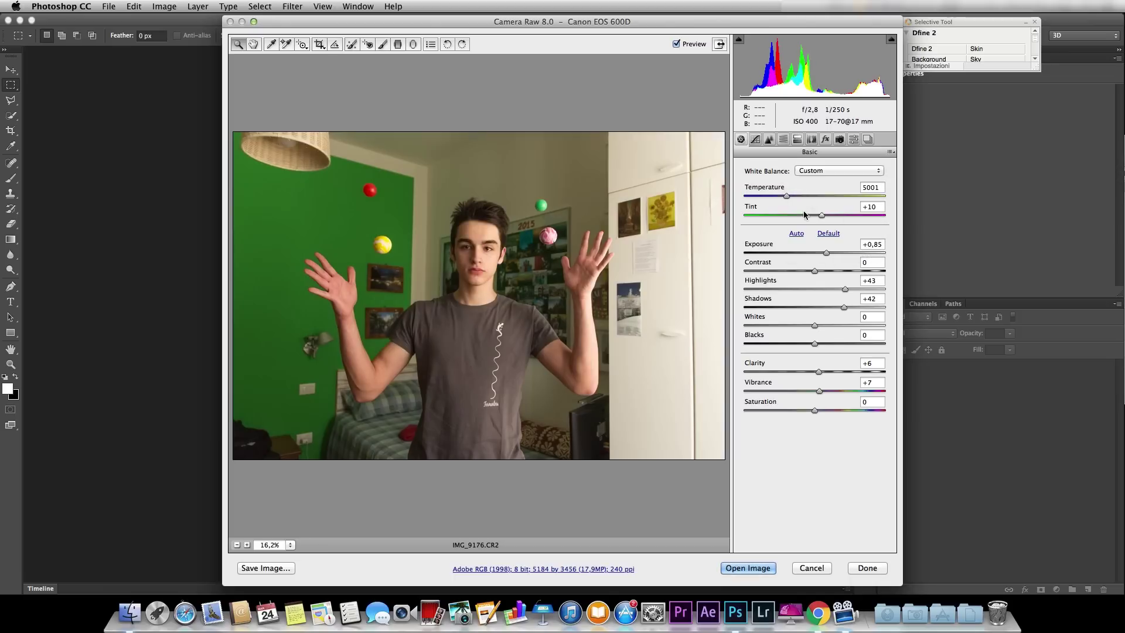
click(813, 190)
click(817, 172)
click(818, 97)
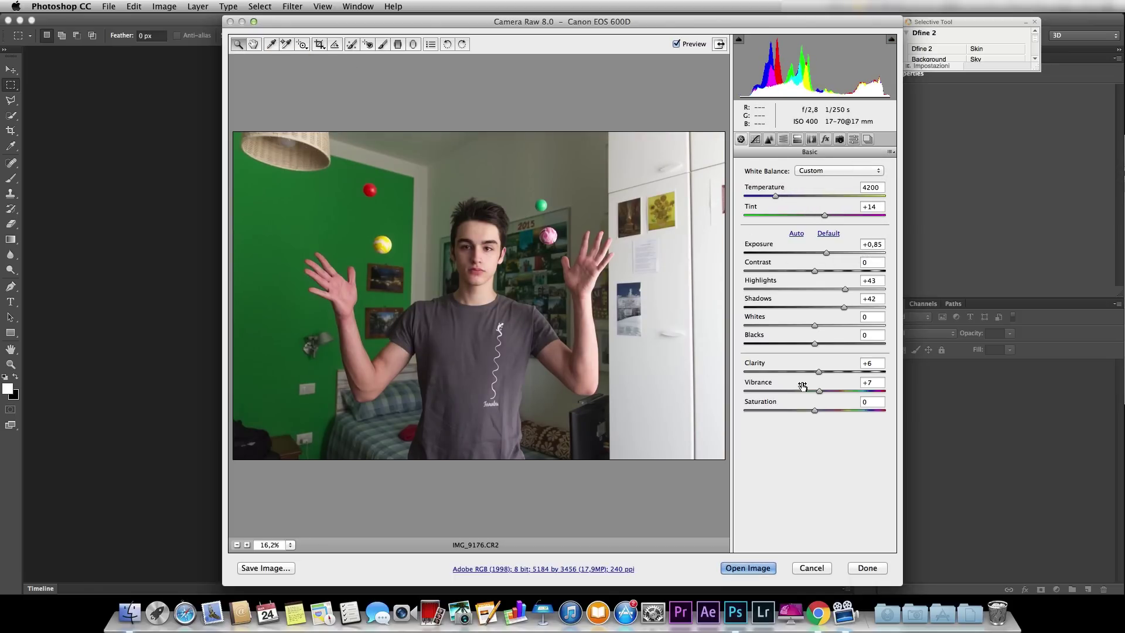
click(763, 567)
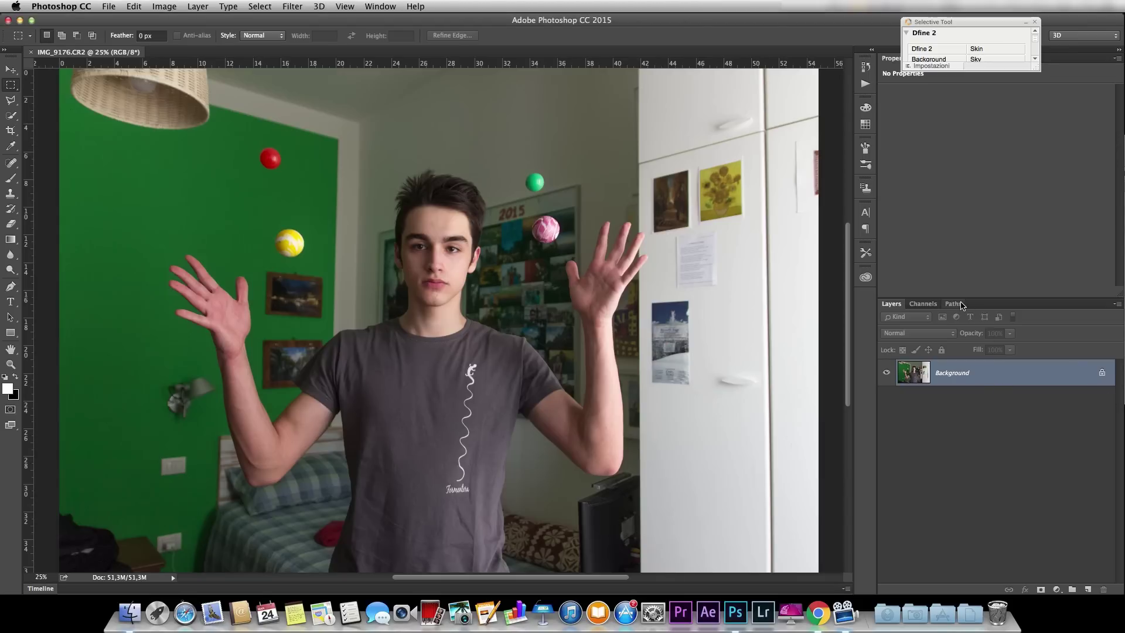
- Create a new path and trace the person's collar and shoulder on the photo's right side with the Pen tool
click(955, 304)
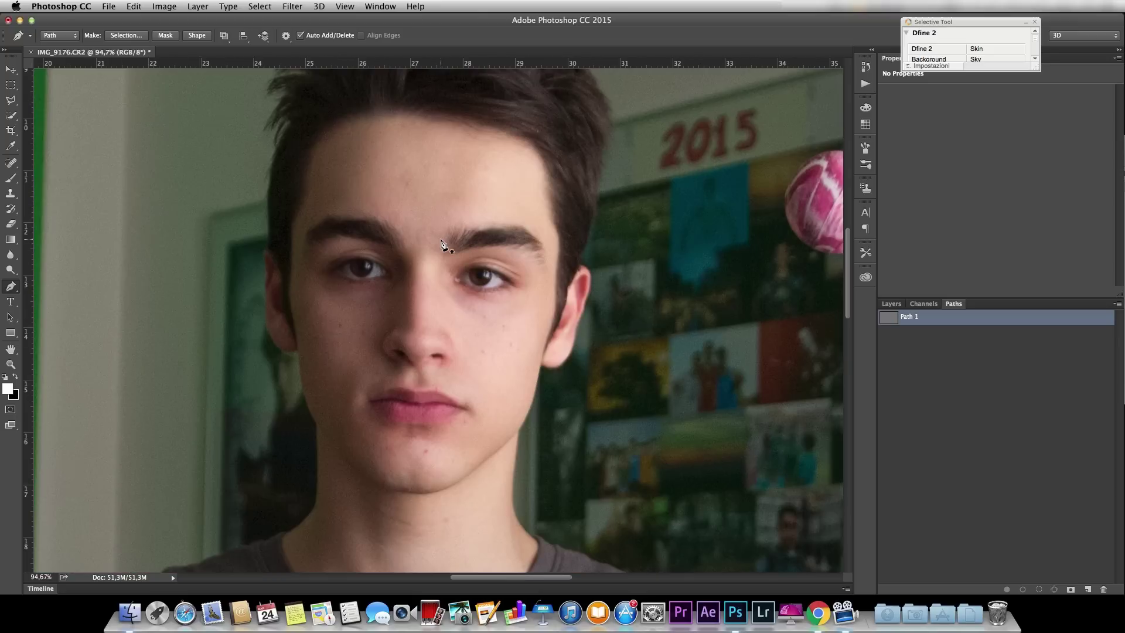
scroll(552, 312, down, 10)
scroll(552, 311, right, 6)
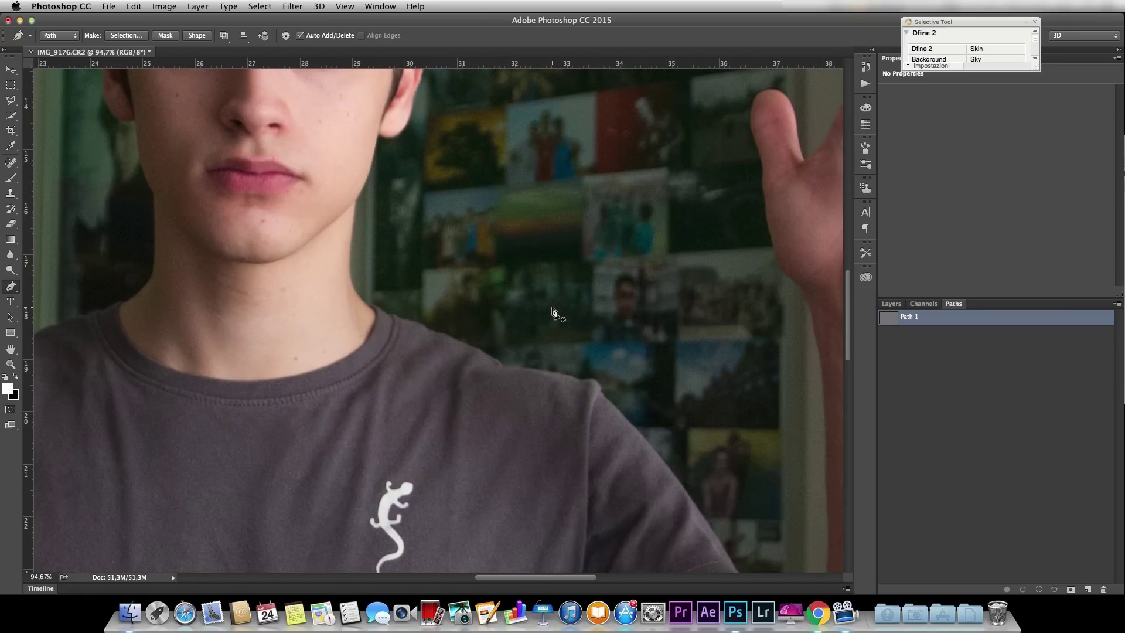
scroll(552, 312, up, 5)
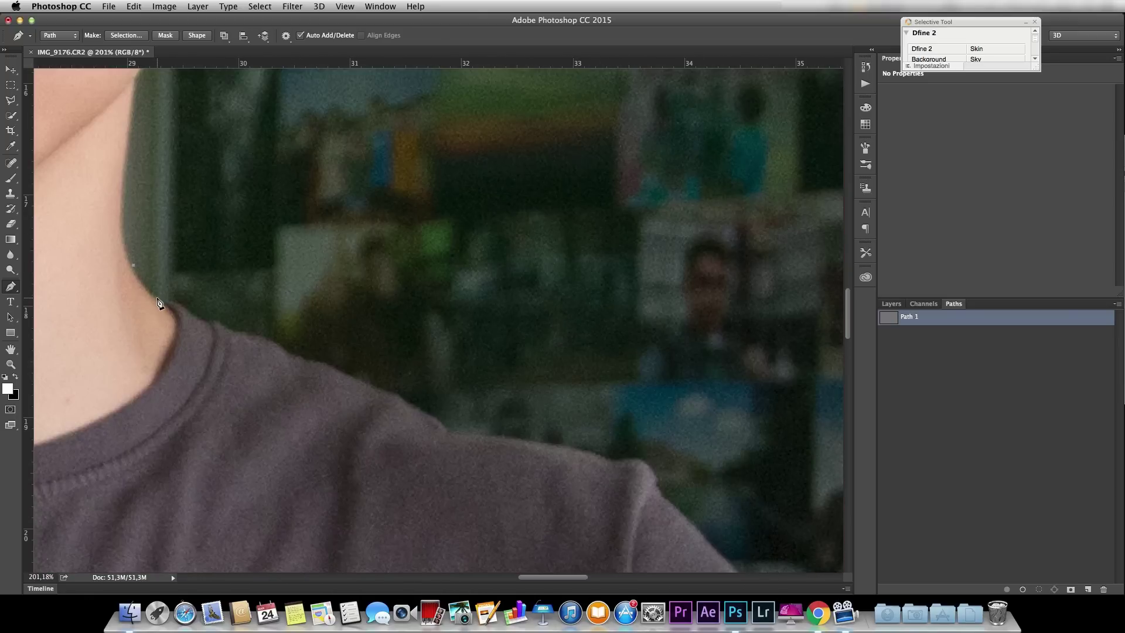
drag(180, 303, 185, 305)
drag(198, 315, 202, 317)
drag(214, 321, 219, 324)
drag(243, 331, 254, 333)
drag(286, 350, 295, 355)
drag(610, 458, 647, 467)
- Continue the path down the outer edge of the shirt sleeve toward the arm on the photo's right side
drag(727, 548, 499, 237)
drag(530, 289, 545, 307)
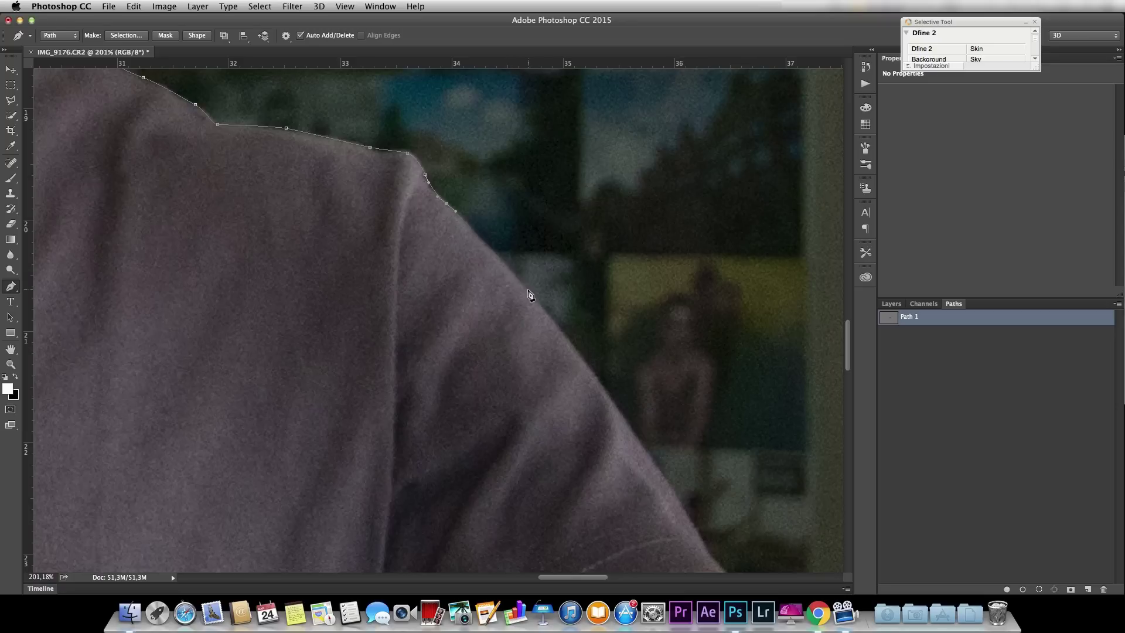
drag(670, 467, 700, 515)
drag(715, 515, 563, 219)
drag(707, 392, 721, 407)
click(731, 416)
- Trace the inner edge of the raised arm on the photo's right side up to the tip of the thumb
mouse_move(760, 184)
mouse_down()
mouse_move(760, 133)
mouse_move(586, 434)
mouse_move(535, 386)
mouse_up()
drag(496, 235, 489, 228)
drag(430, 462, 420, 450)
drag(393, 357, 389, 336)
drag(368, 187, 363, 175)
drag(353, 129, 354, 106)
drag(367, 108, 320, 269)
drag(329, 231, 344, 225)
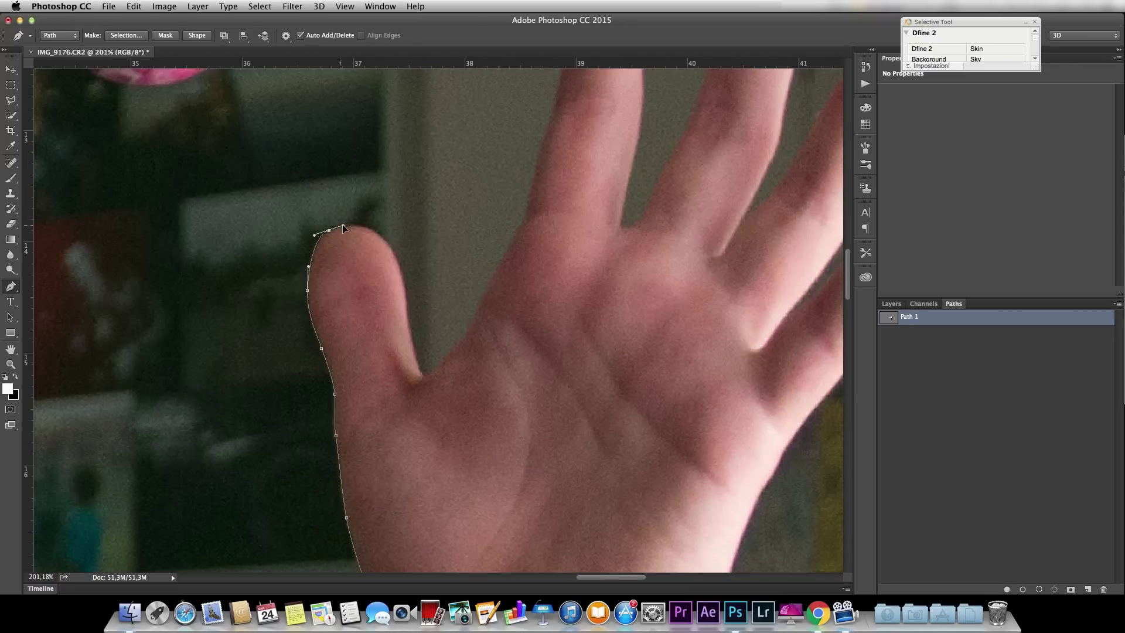
- Trace around the index finger and up to the tip of the middle finger of the same hand
drag(526, 214, 531, 201)
drag(539, 191, 312, 398)
drag(323, 323, 327, 308)
drag(342, 243, 346, 223)
drag(369, 165, 378, 153)
drag(411, 119, 424, 115)
drag(436, 132, 437, 140)
click(497, 237)
click(539, 154)
drag(573, 123, 591, 124)
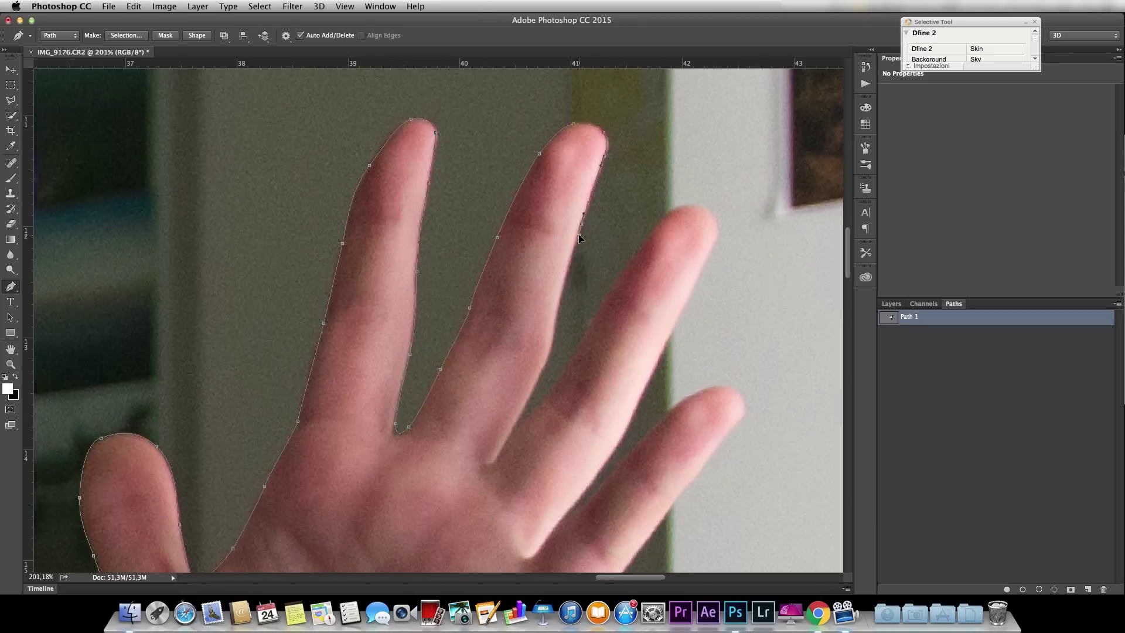
- Trace around the ring and little fingers and down the side of the palm toward the wrist
click(641, 247)
click(667, 211)
click(701, 205)
click(719, 233)
drag(680, 319, 673, 331)
drag(712, 469, 671, 234)
drag(513, 435, 503, 452)
drag(451, 522, 509, 223)
- Continue the path down the outer edge of the forearm on the photo's right side to the elbow
drag(473, 392, 473, 422)
drag(513, 530, 498, 176)
drag(528, 498, 504, 234)
drag(503, 339, 509, 360)
drag(518, 499, 519, 264)
drag(517, 328, 518, 354)
drag(535, 332, 510, 150)
drag(494, 287, 494, 309)
drag(490, 465, 503, 314)
drag(501, 281, 497, 307)
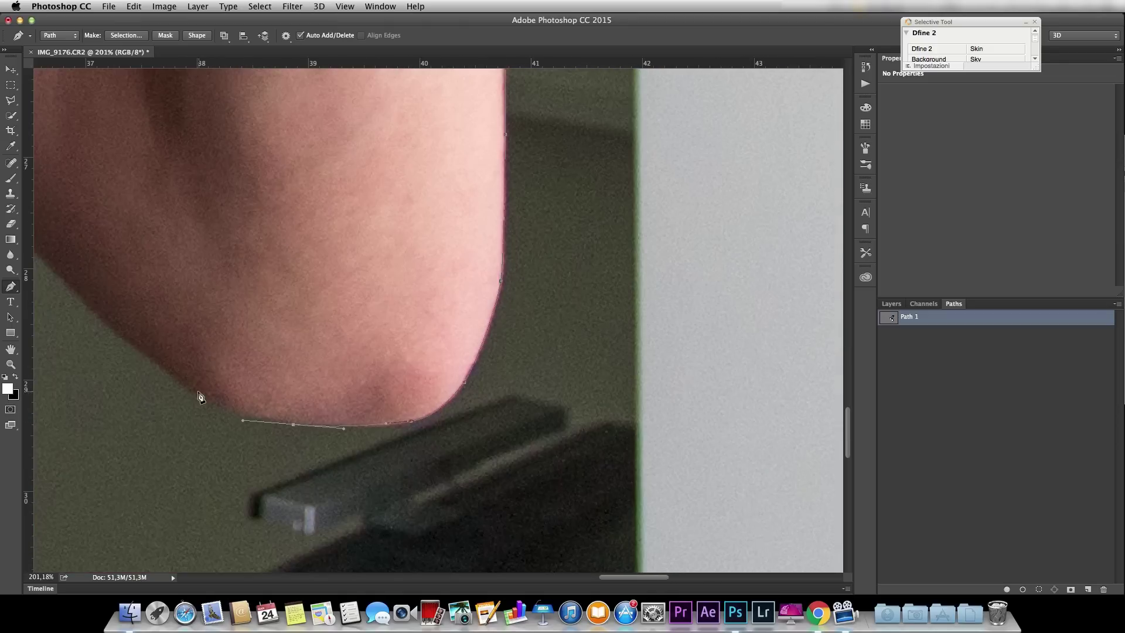
- Continue the path under the upper arm and around the shirt's torso, up to the armpit on the photo's left side
scroll(175, 385, left, 15)
scroll(174, 385, down, 5)
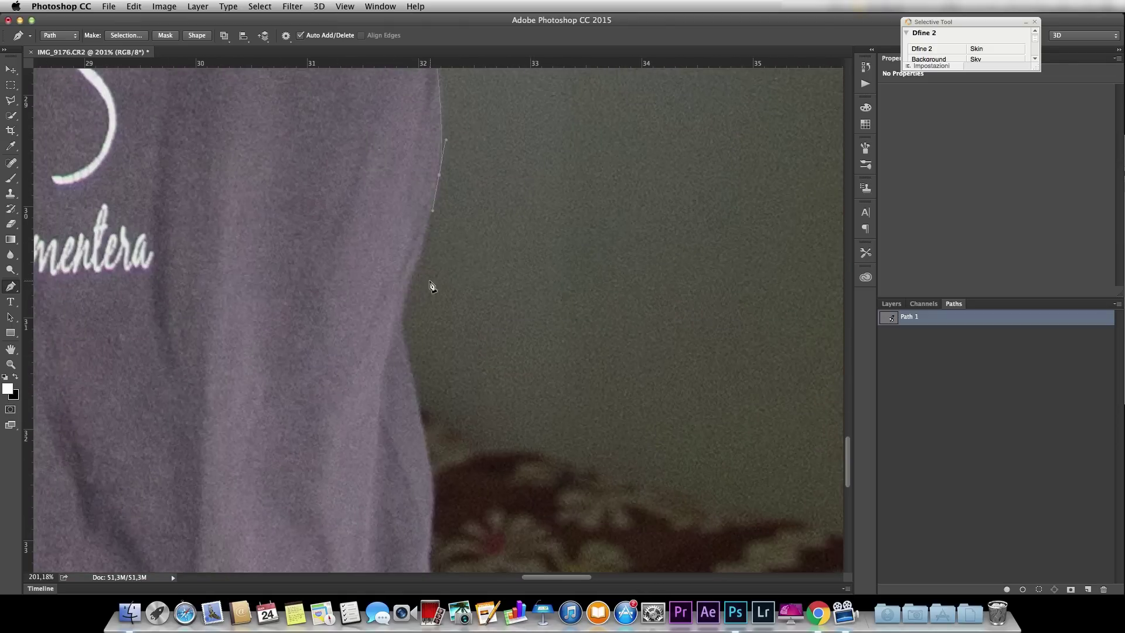
scroll(410, 297, down, 6)
scroll(391, 372, left, 20)
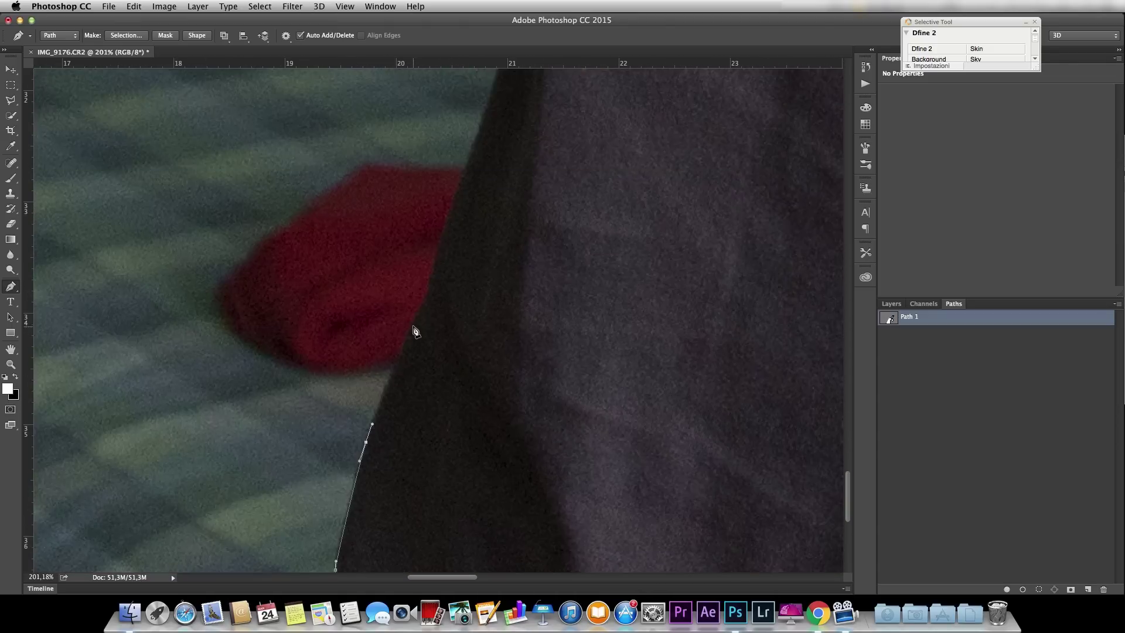
scroll(423, 305, up, 15)
scroll(423, 304, left, 4)
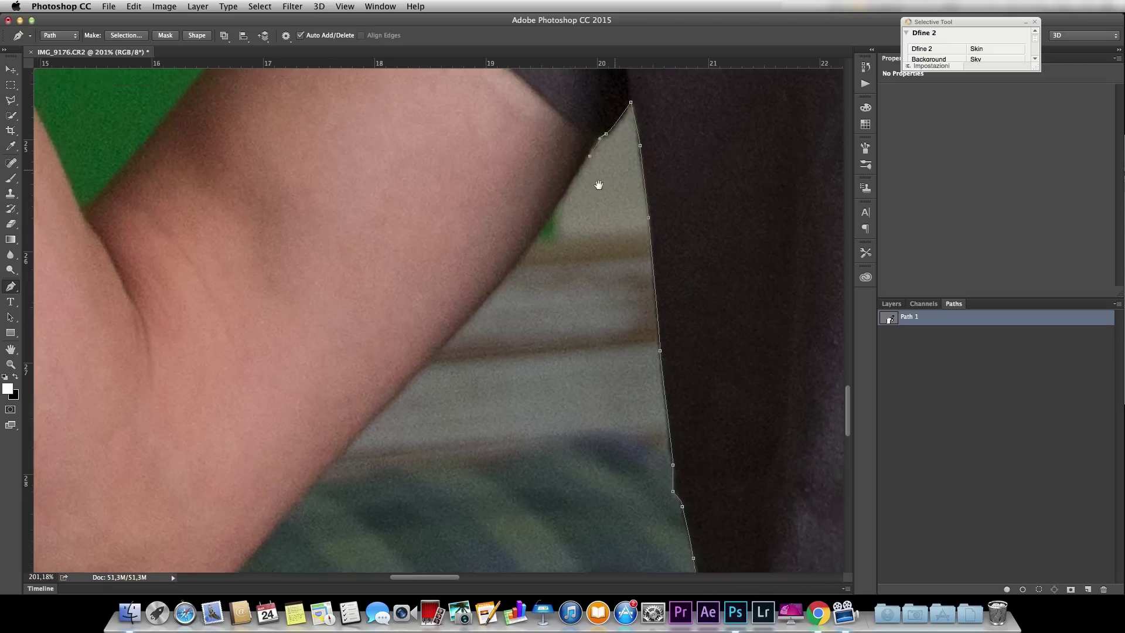
- Trace the underside of the arm on the photo's left side, around the elbow and up the outer forearm to the hand
drag(540, 231, 512, 267)
drag(325, 466, 300, 493)
drag(311, 463, 616, 217)
drag(445, 433, 610, 308)
drag(520, 369, 473, 377)
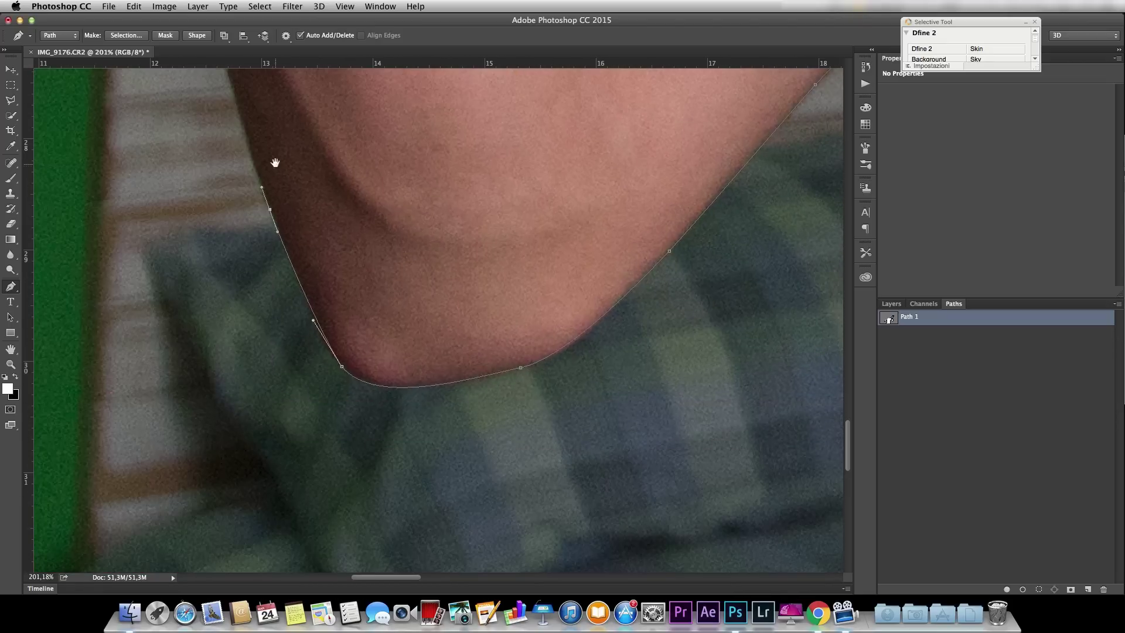
drag(371, 366, 305, 324)
drag(293, 156, 285, 134)
drag(303, 107, 391, 499)
scroll(391, 498, up, 10)
scroll(390, 498, left, 5)
scroll(375, 468, up, 10)
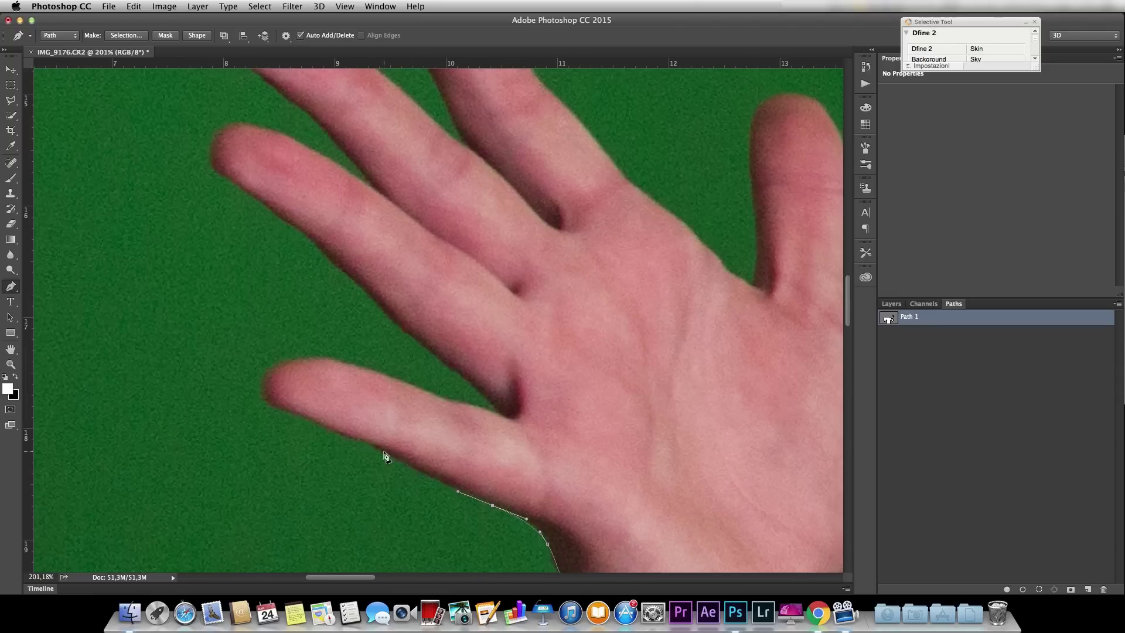
- Trace the outlines of the little, ring, middle and index fingers of the hand on the green wall
scroll(437, 356, up, 8)
drag(362, 459, 347, 446)
drag(291, 396, 230, 351)
drag(216, 304, 227, 296)
click(371, 356)
drag(282, 265, 255, 246)
drag(362, 228, 383, 243)
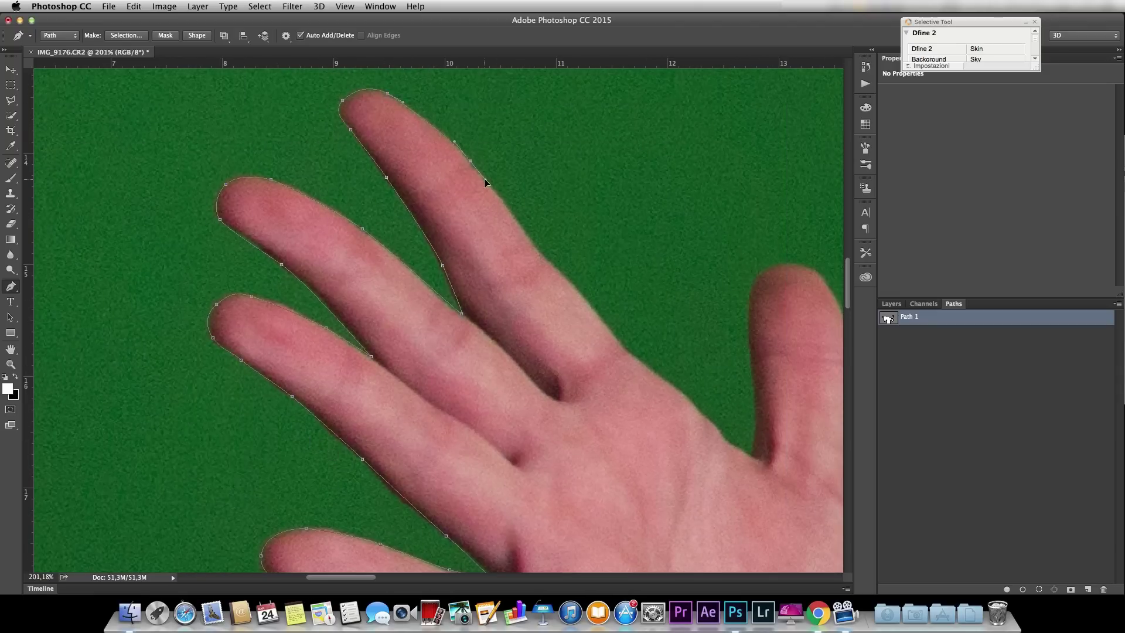
- Trace the gap beside the index finger and around the thumb of the hand on the green wall
drag(735, 446, 743, 450)
click(750, 455)
drag(751, 375, 751, 355)
drag(752, 281, 810, 266)
drag(821, 293, 486, 245)
drag(508, 268, 517, 300)
- Continue the path down the inner edge of the forearm to the crook of the elbow on the photo's left side
scroll(525, 449, down, 8)
drag(460, 516, 463, 524)
scroll(463, 524, down, 10)
drag(441, 421, 483, 449)
scroll(445, 428, down, 10)
click(517, 521)
- Trace the upper arm and the shirt sleeve up onto the shoulder on the photo's left side
drag(694, 330, 707, 321)
click(762, 264)
drag(762, 265, 412, 514)
drag(389, 369, 181, 563)
drag(691, 235, 260, 461)
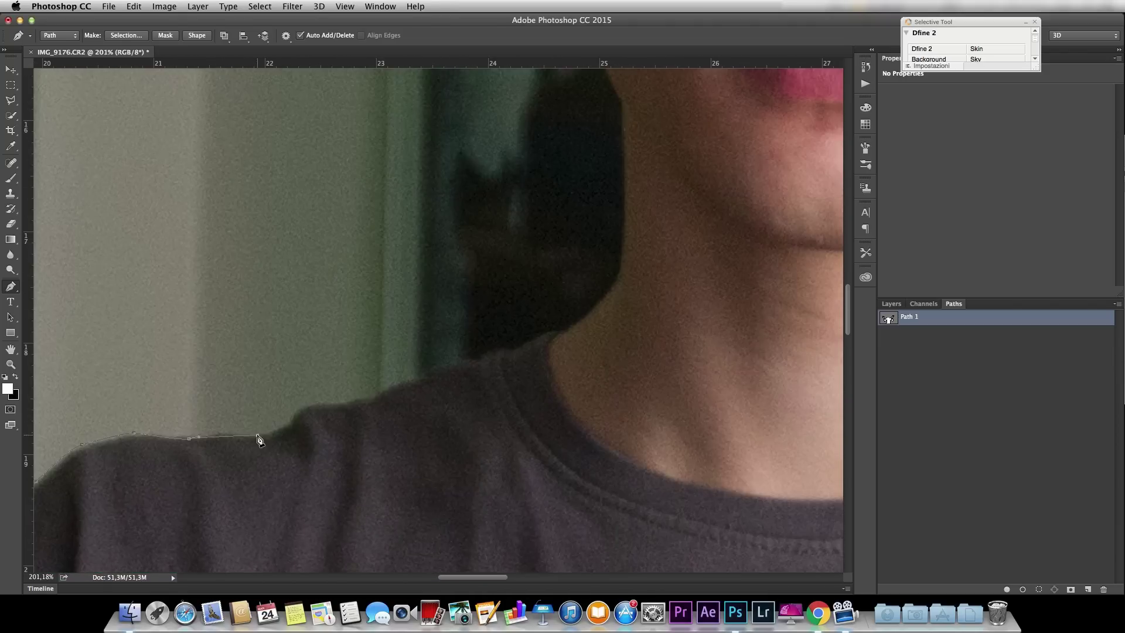
- Continue the path along the top of the shoulder to the shirt collar on the photo's left side
drag(314, 405, 326, 404)
drag(410, 378, 419, 375)
drag(448, 365, 457, 363)
drag(498, 350, 505, 348)
drag(586, 328, 305, 498)
- Trace the neck, jaw and ear on the photo's left side up toward the hair
mouse_move(339, 326)
mouse_down()
mouse_move(346, 311)
mouse_move(701, 551)
mouse_up()
drag(667, 402, 666, 407)
drag(617, 318, 571, 481)
mouse_move(550, 374)
mouse_down()
mouse_move(557, 359)
mouse_move(550, 545)
mouse_up()
- Trace the jagged outline of the hair across the top of the head to the other side
click(574, 310)
click(543, 303)
drag(574, 202, 358, 454)
click(419, 323)
click(545, 234)
click(606, 228)
drag(644, 266, 153, 313)
drag(434, 370, 355, 179)
click(459, 312)
click(471, 329)
mouse_move(493, 504)
mouse_down()
mouse_move(511, 329)
mouse_move(434, 296)
mouse_up()
- Trace the ear, jaw and neck on the photo's right side and close the path at the collar
click(400, 449)
drag(405, 480, 533, 320)
drag(454, 371, 447, 369)
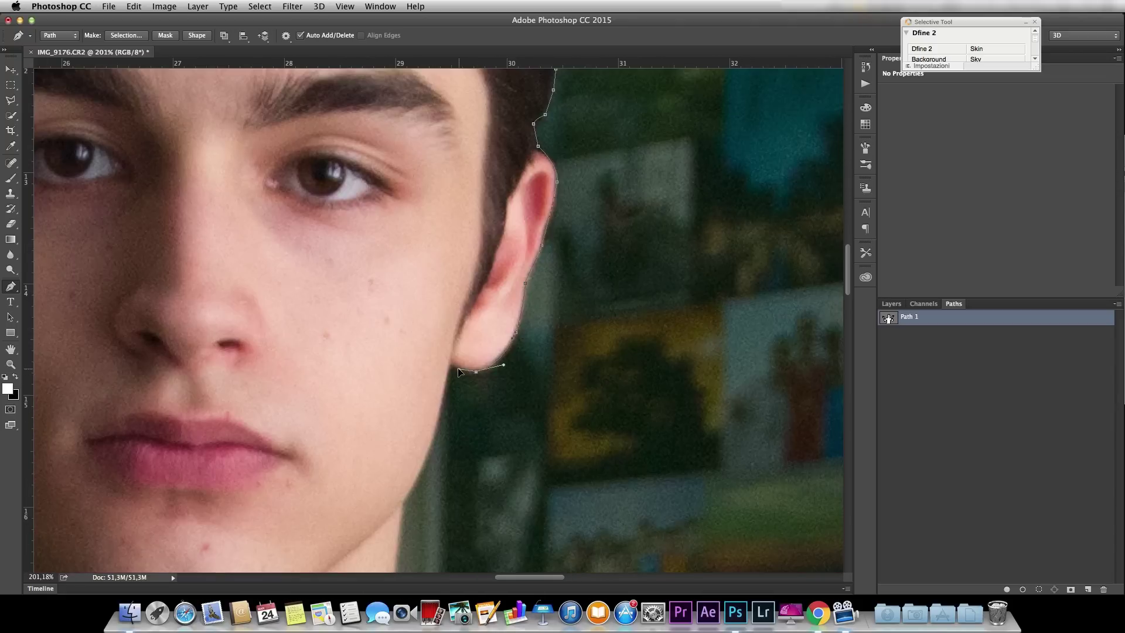
drag(462, 431, 491, 283)
drag(455, 320, 447, 338)
scroll(411, 334, down, 4)
scroll(411, 334, right, 1)
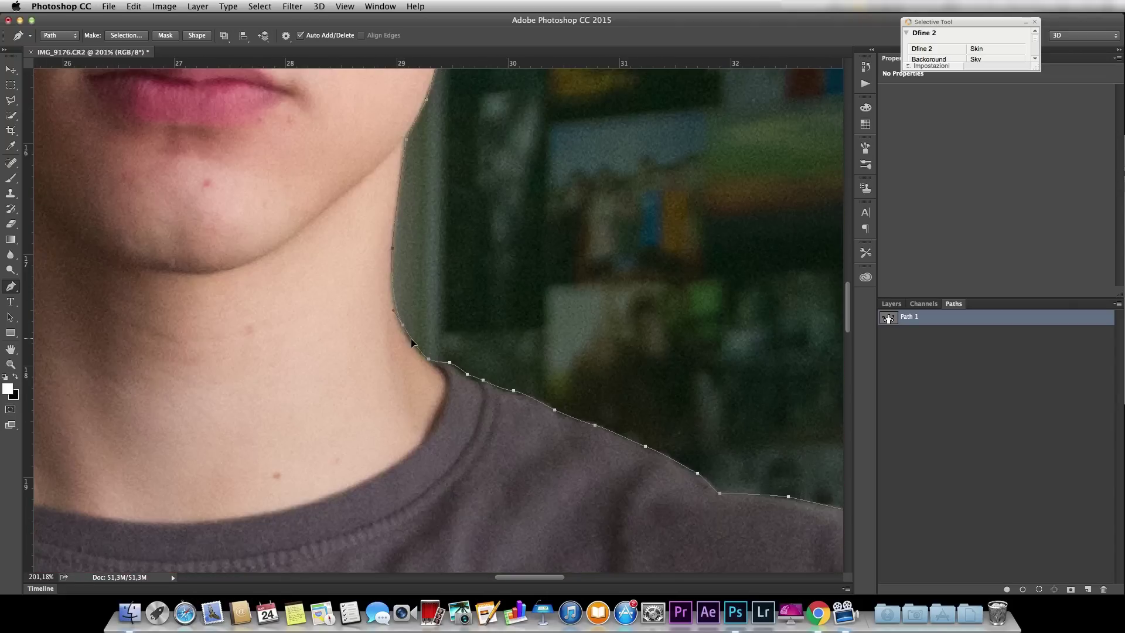
key(super+0)
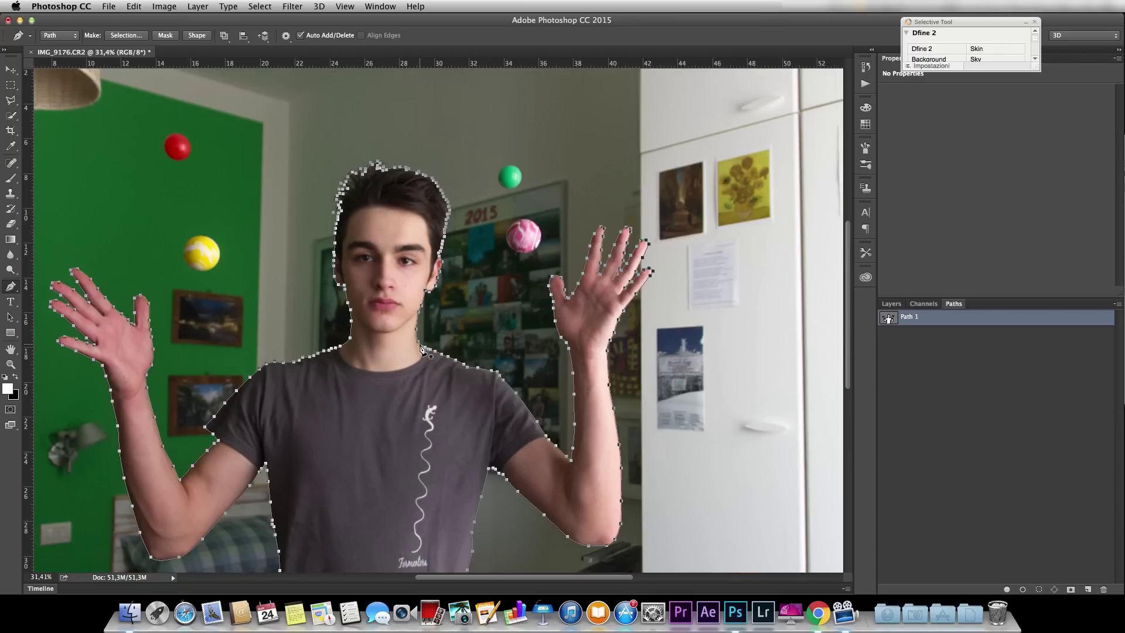
scroll(420, 346, down, 5)
scroll(420, 347, up, 2)
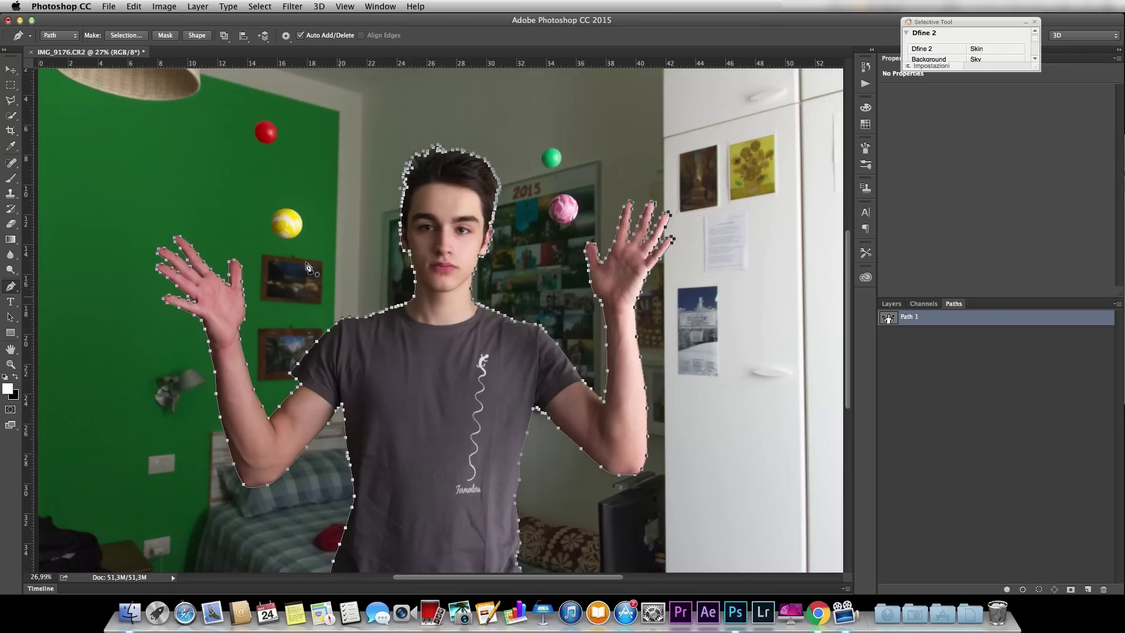
- Convert the closed path into a new selection and copy the selected person to a new layer
click(120, 35)
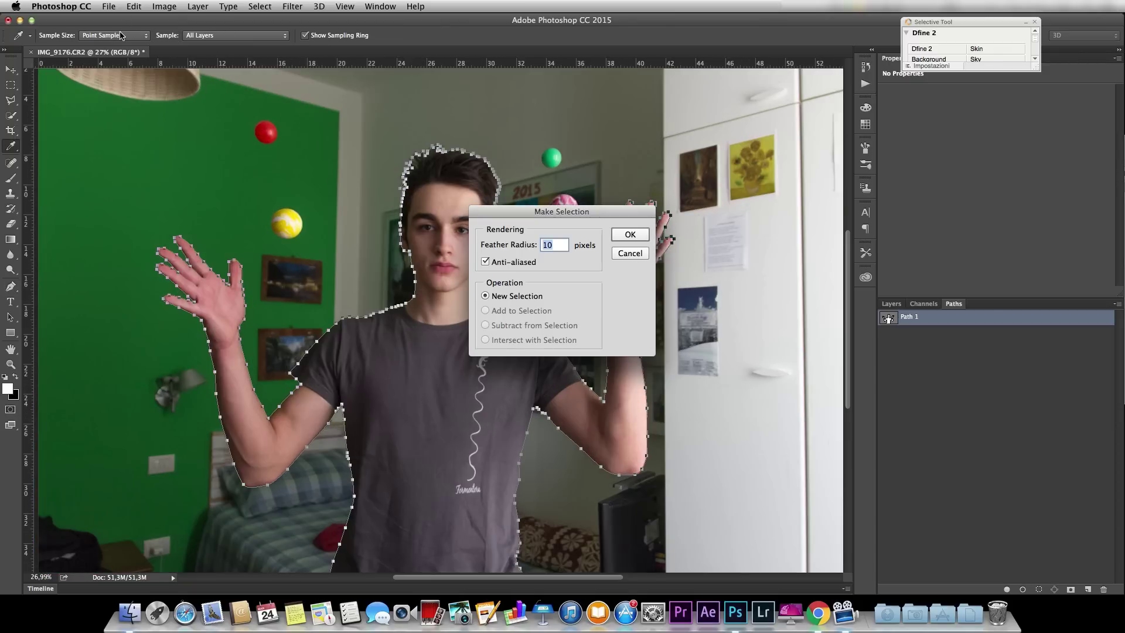
key(Return)
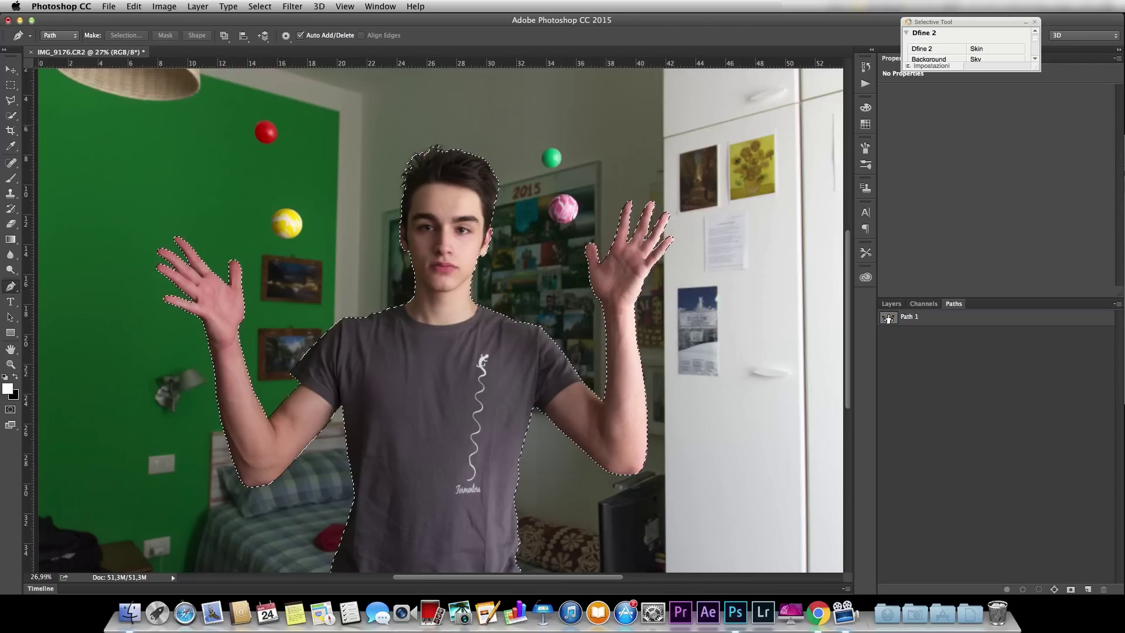
click(887, 304)
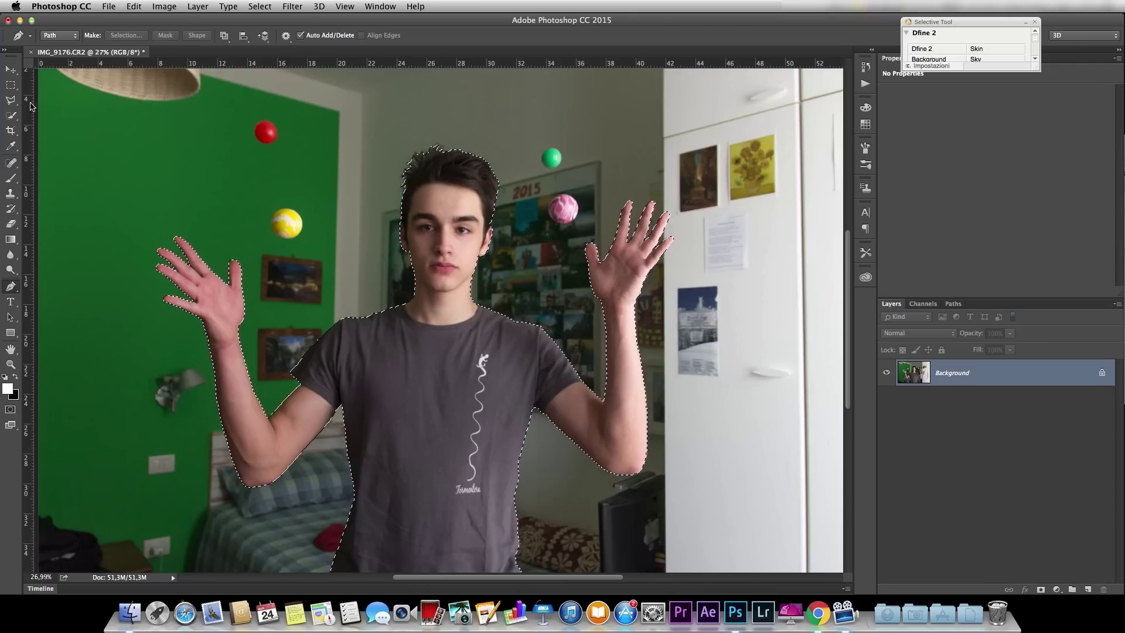
click(10, 85)
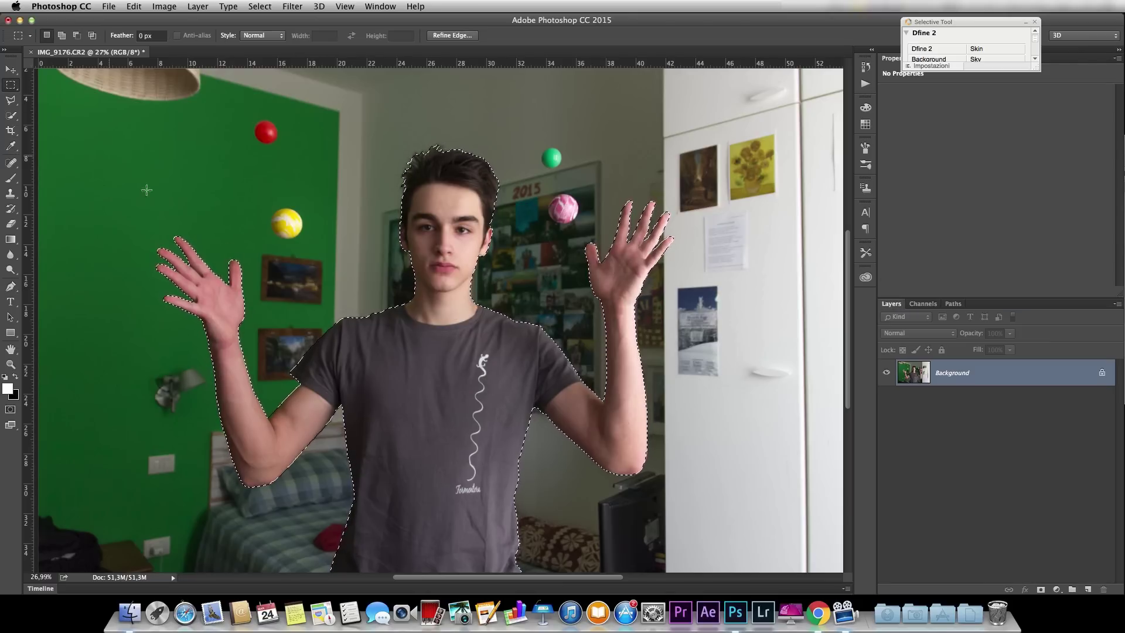
right_click(469, 389)
click(508, 450)
- Preview the cutout without the Background layer, and hide Layer 1 so that only the Background shows
click(888, 399)
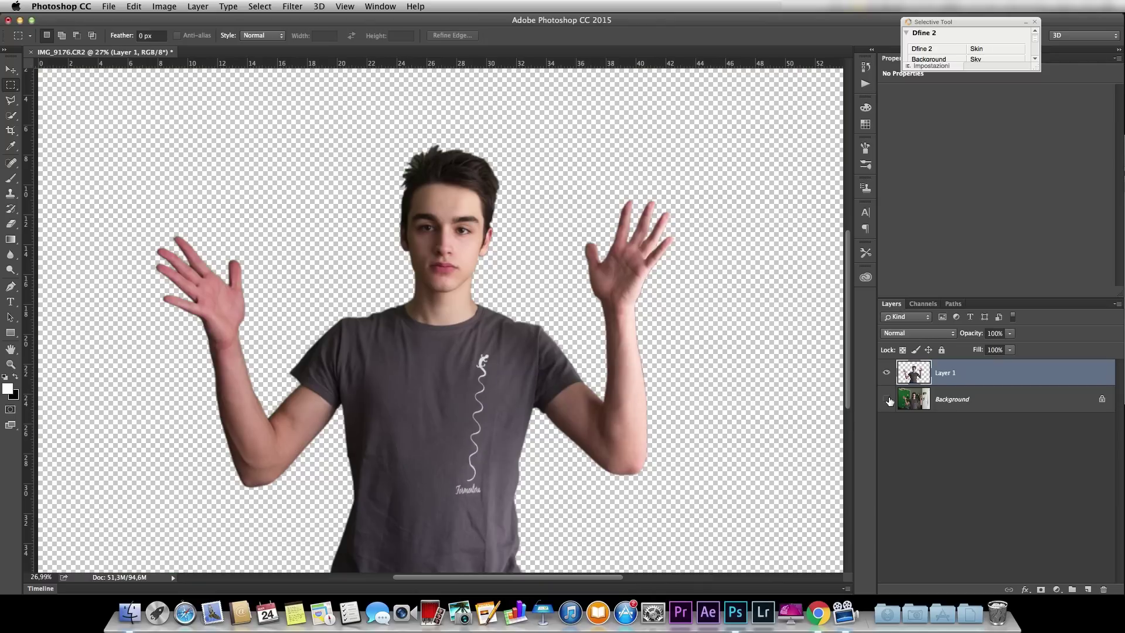
scroll(412, 364, down, 5)
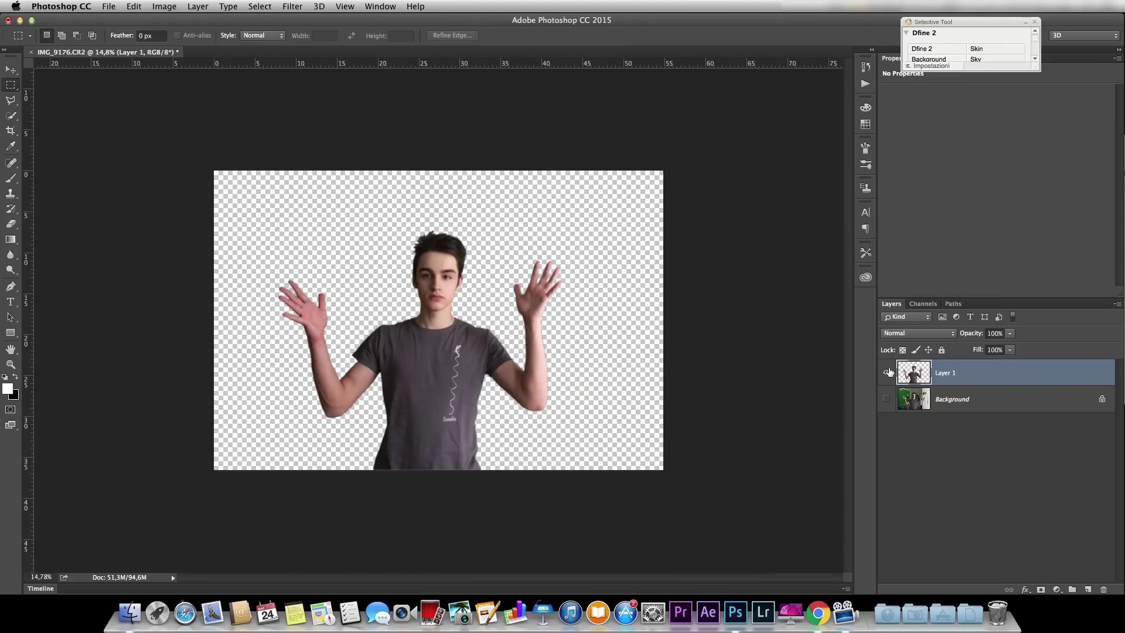
click(885, 373)
click(886, 400)
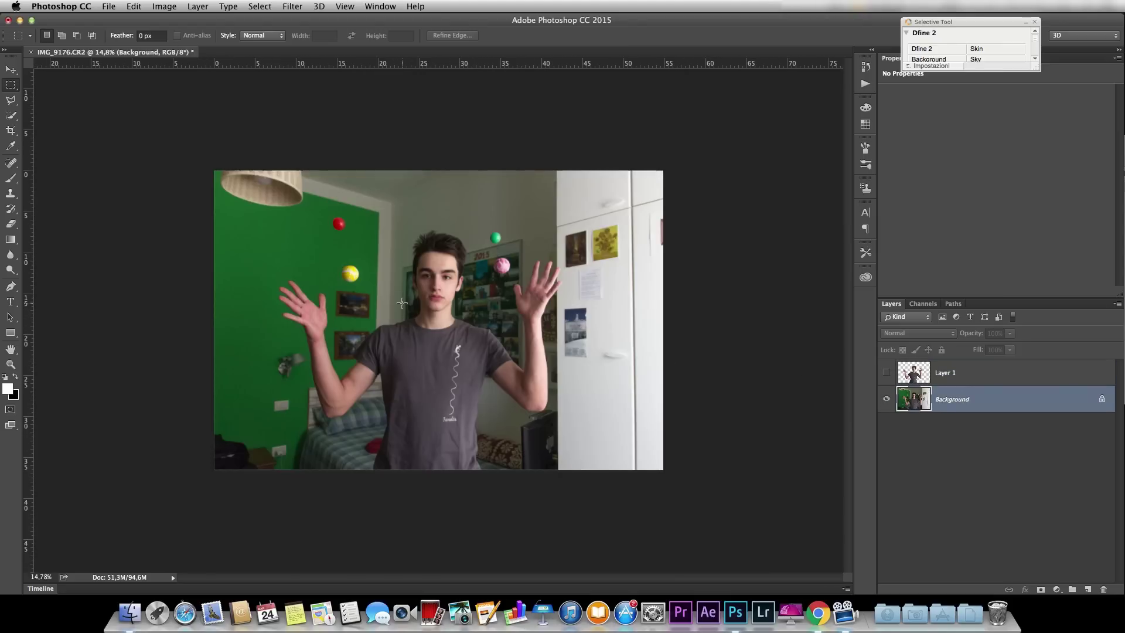
- Choose the Elliptical Marquee tool with the red ball on the green wall in close view
scroll(402, 303, up, 5)
scroll(722, 285, up, 5)
scroll(722, 285, right, 5)
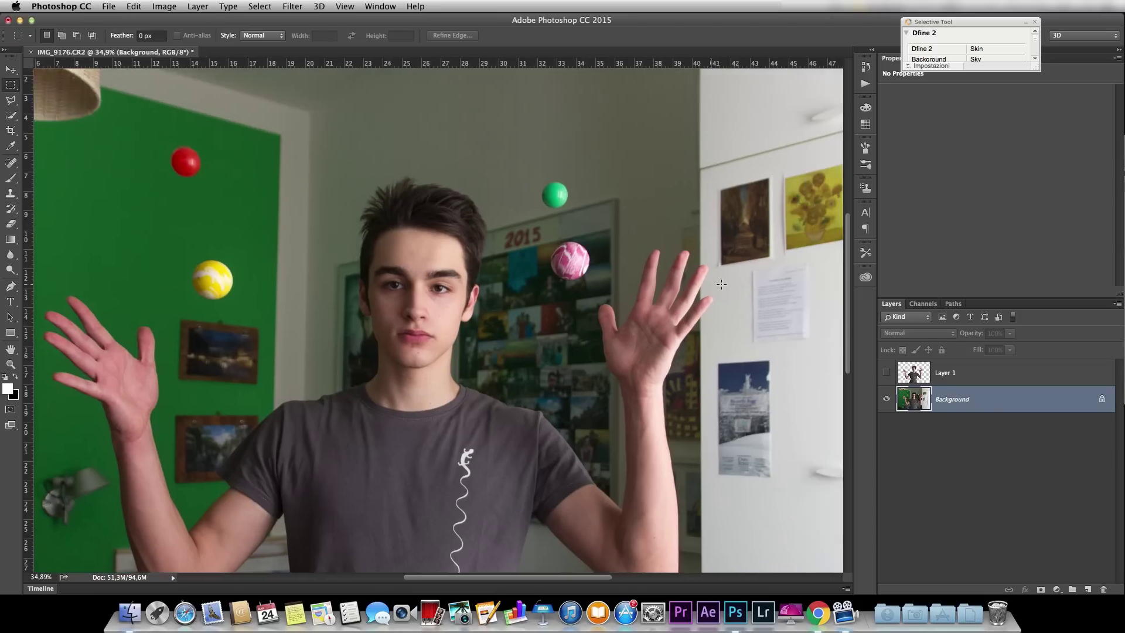
scroll(368, 273, left, 5)
scroll(280, 187, up, 7)
scroll(279, 187, up, 2)
scroll(138, 144, left, 5)
drag(11, 85, 23, 96)
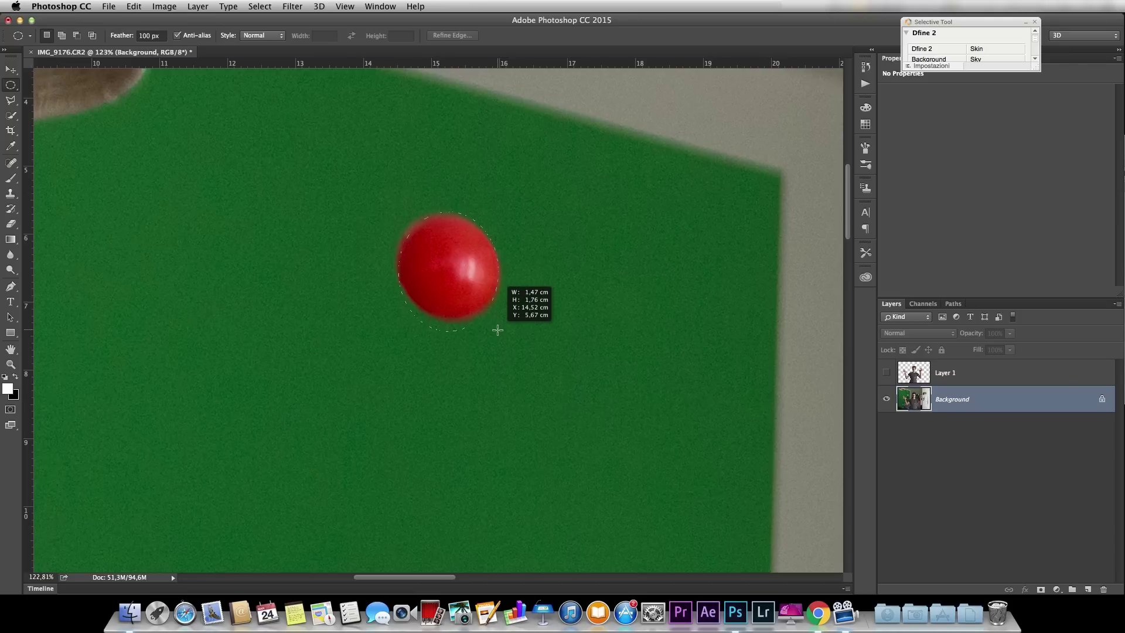
drag(496, 331, 499, 323)
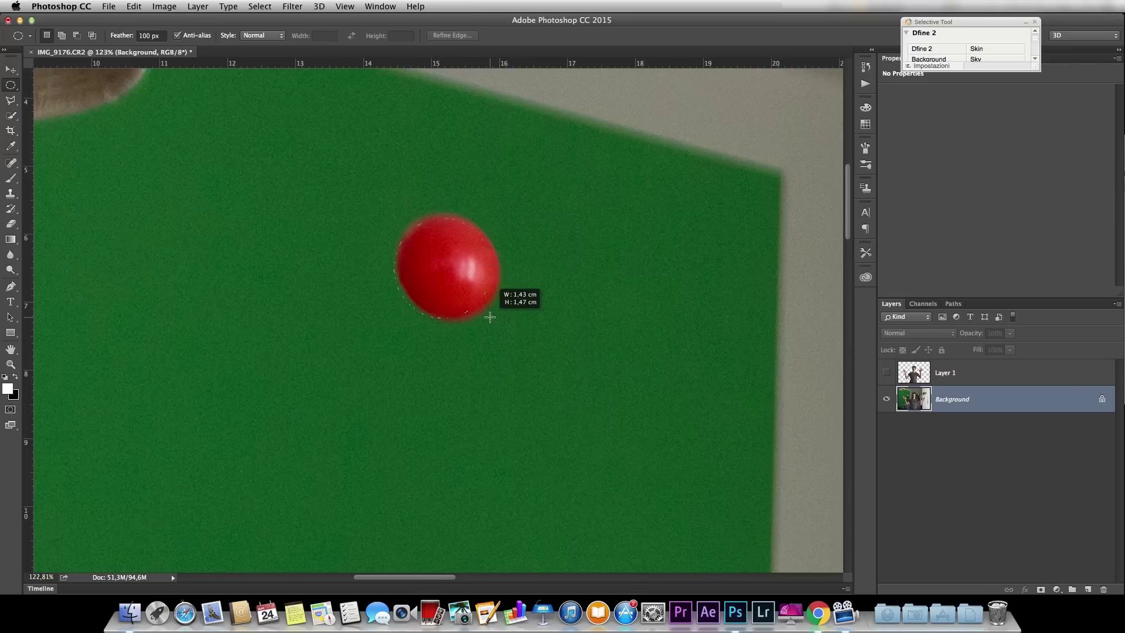
drag(497, 317, 497, 317)
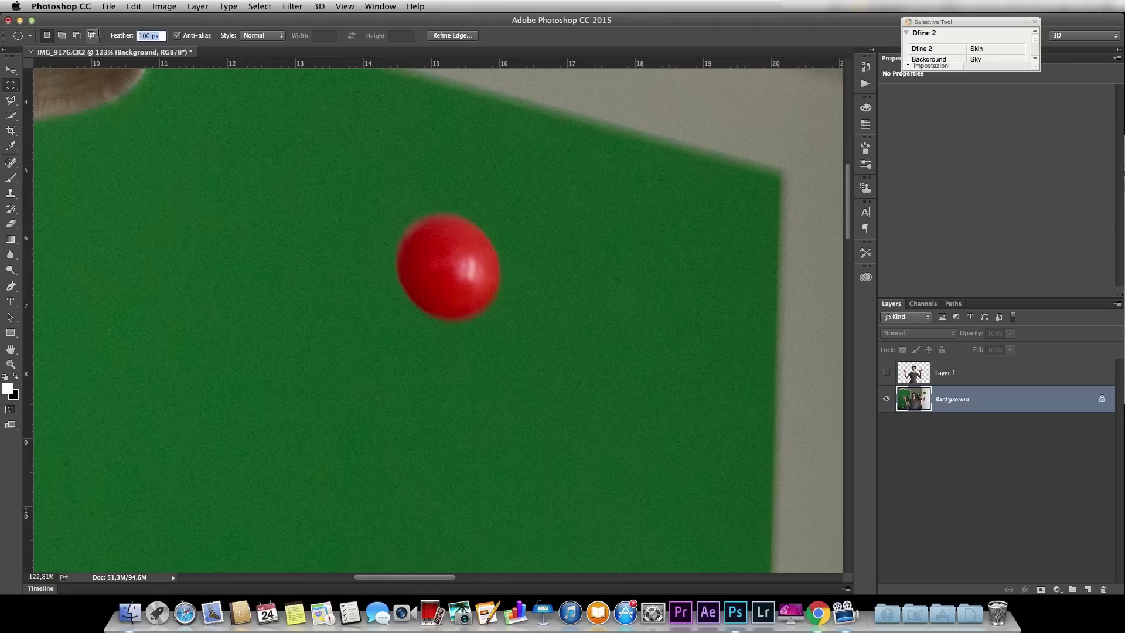
click(230, 219)
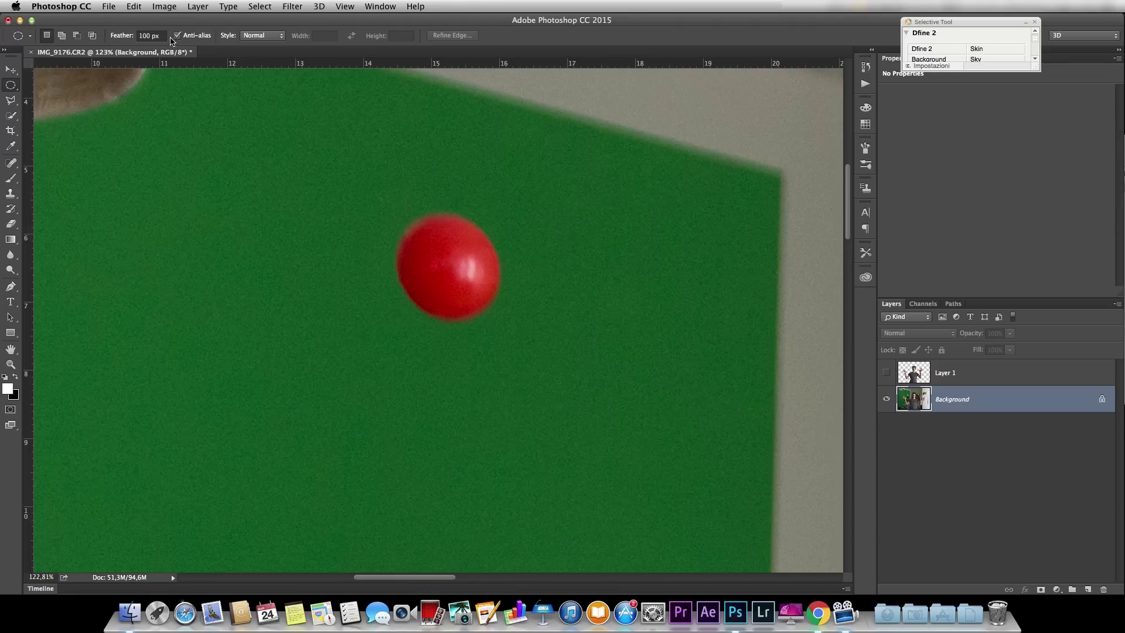
- Select the red ball with an elliptical marquee feathered by 1.5 px and copy it to a new layer
drag(398, 213, 500, 321)
right_click(453, 252)
click(487, 338)
- Select the yellow, green and pink balls with elliptical marquees and copy each from the Background to its own layer
scroll(565, 370, down, 10)
drag(345, 256, 489, 393)
right_click(433, 317)
click(466, 403)
click(651, 212)
right_click(411, 307)
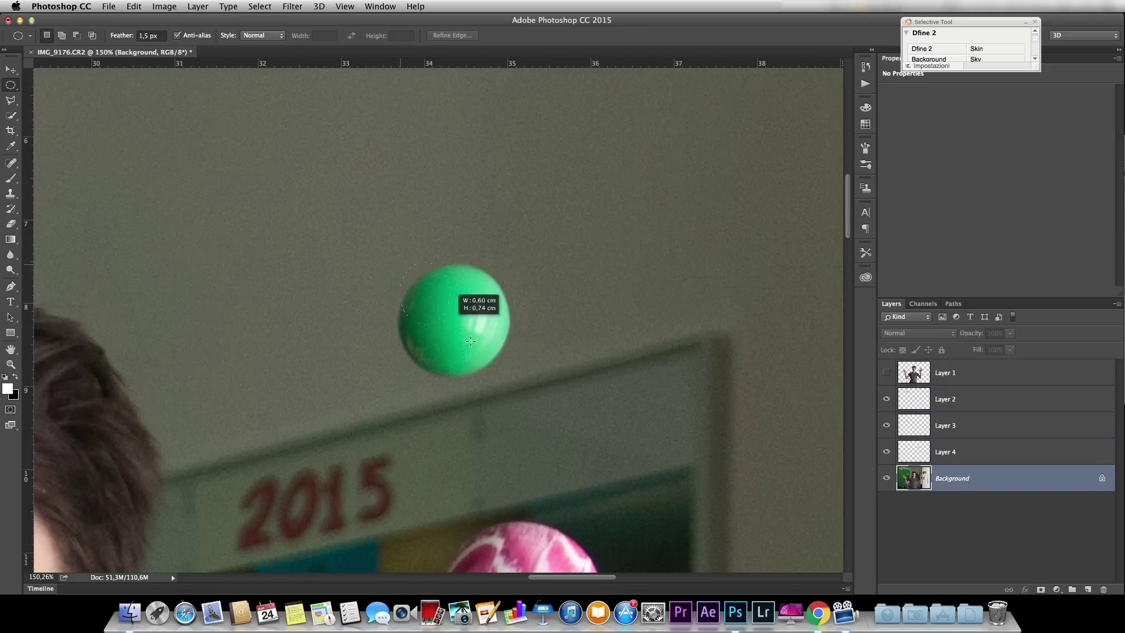
drag(471, 342, 507, 375)
right_click(973, 478)
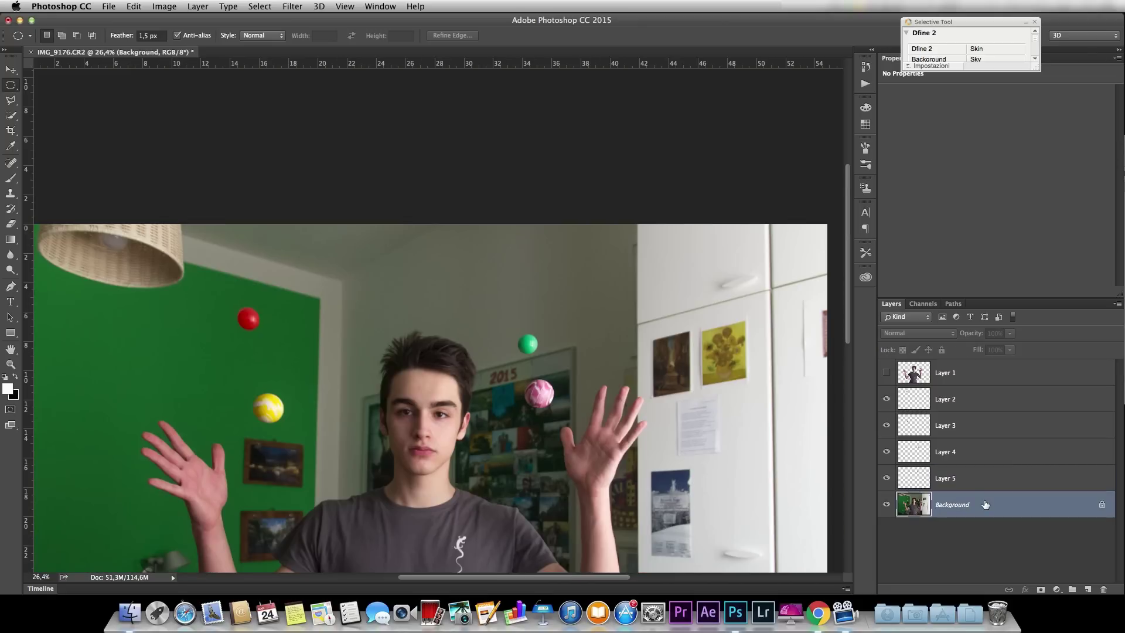
- Duplicate the Background layer and hide the four ball layers
key(super+j)
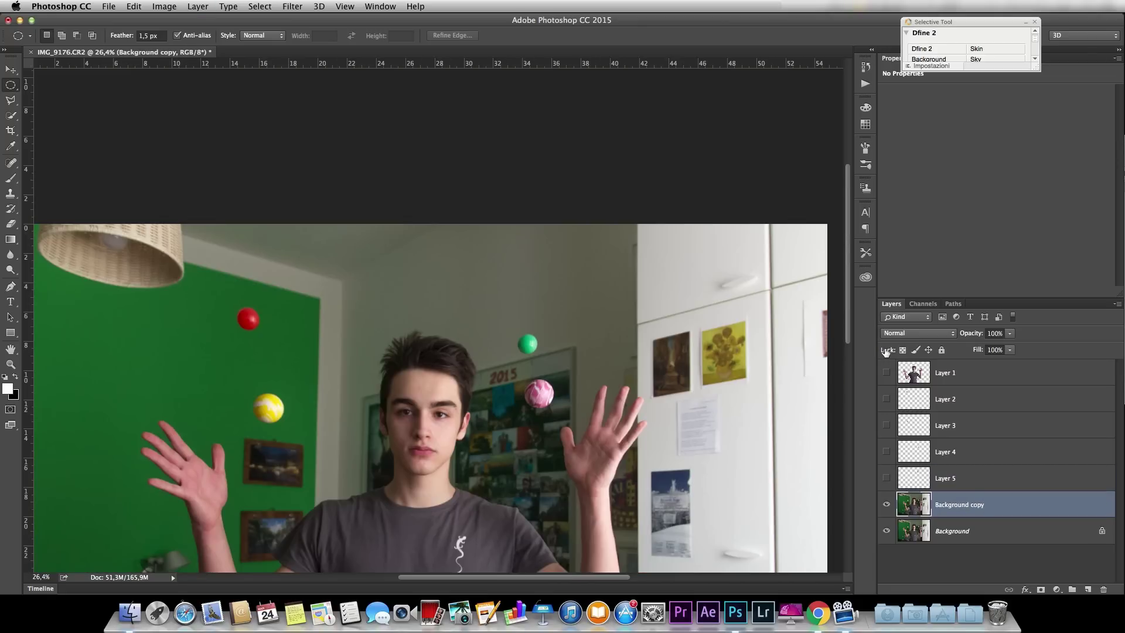
scroll(471, 396, down, 5)
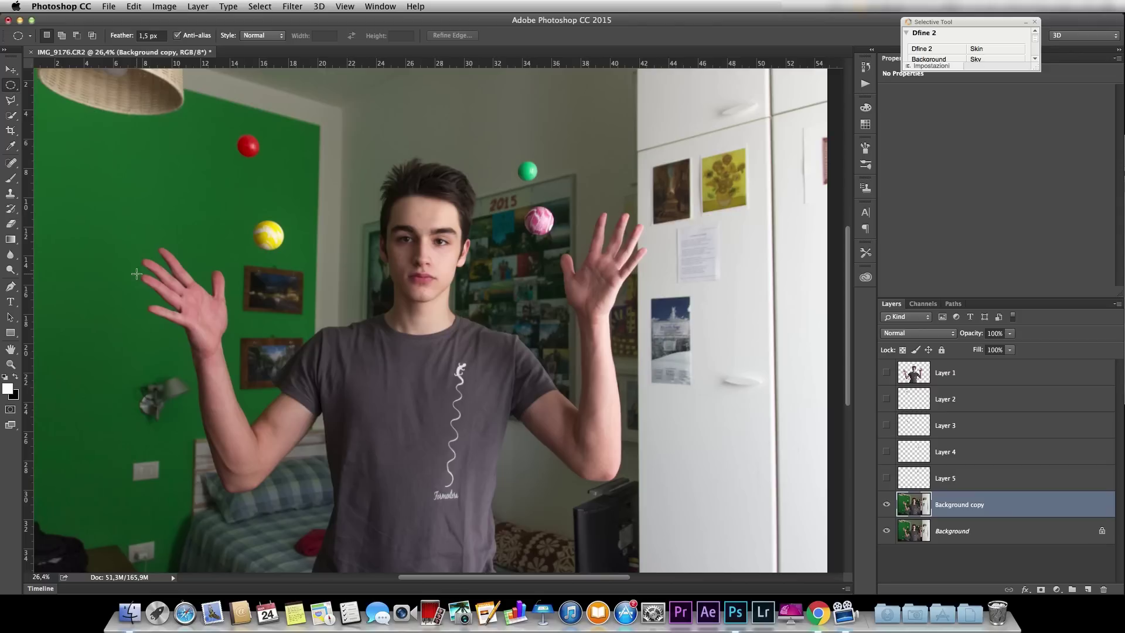
- Remove the yellow ball from Background copy by cloning green wall over it with a 236 px Clone Stamp brush
click(10, 193)
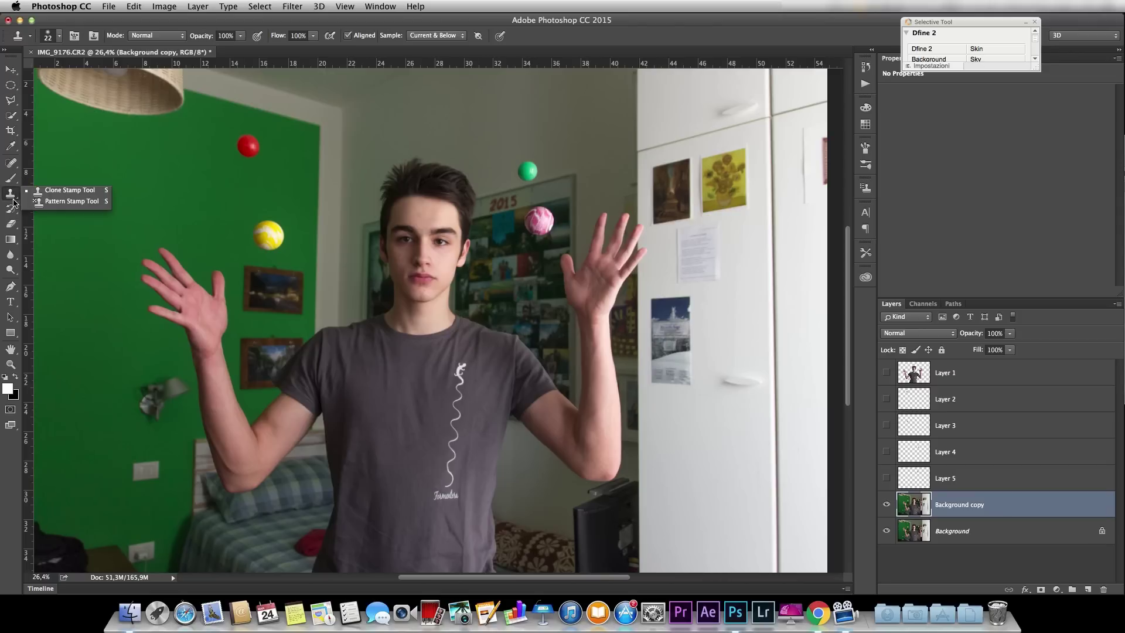
click(53, 197)
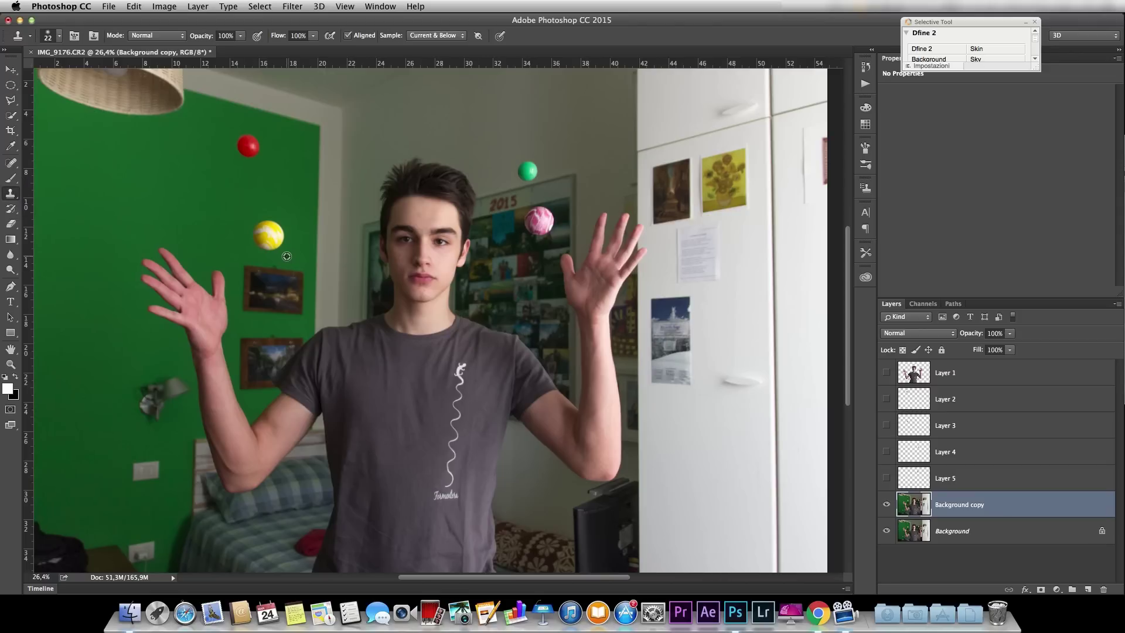
scroll(287, 256, up, 3)
ctrl+alt+drag(295, 259, 329, 259)
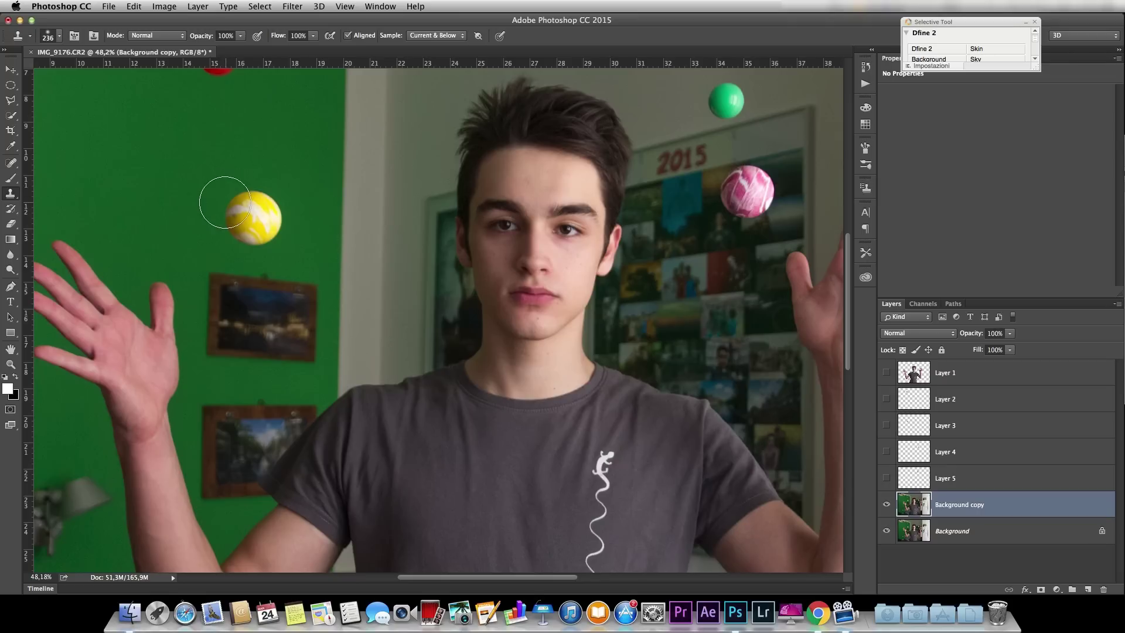
alt+click(177, 164)
drag(252, 216, 251, 203)
scroll(312, 182, up, 2)
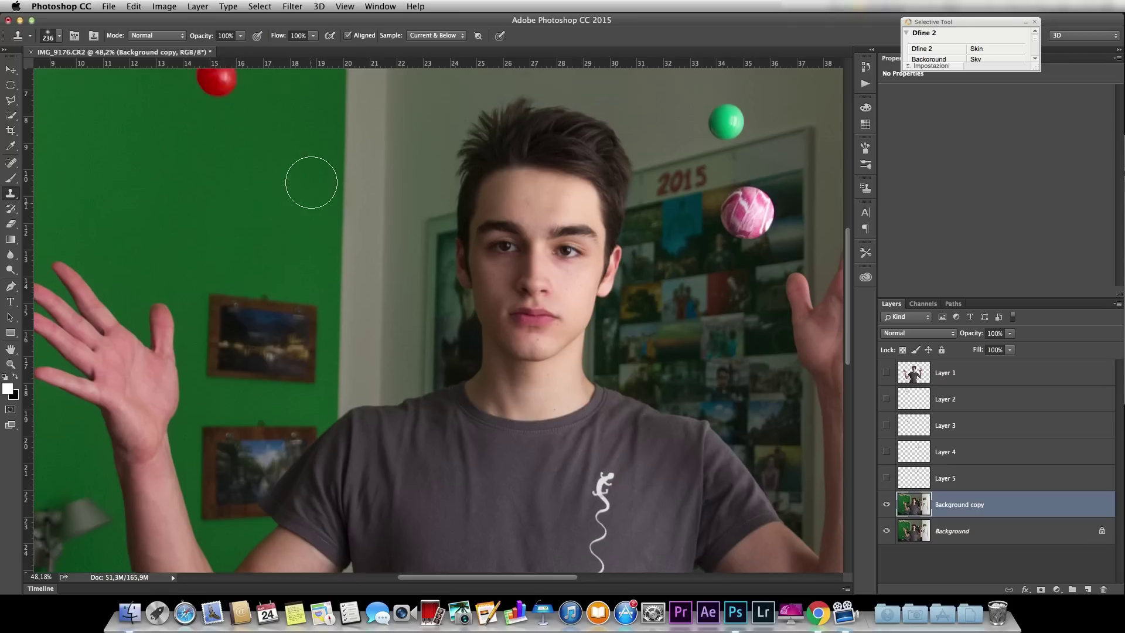
- Clone clean green wall over the red ball on the Background copy layer
scroll(311, 183, up, 10)
scroll(309, 181, left, 4)
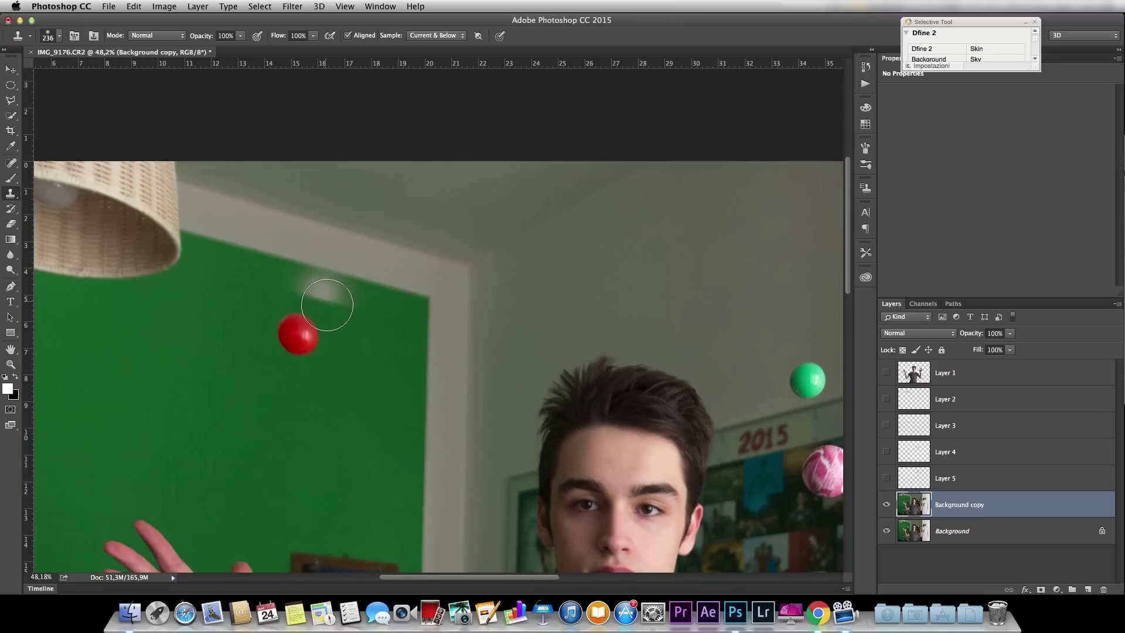
alt+click(238, 357)
drag(284, 334, 307, 338)
key(super+z)
- Clone the surrounding wall over the green ball above the 2015 calendar on Background copy
scroll(389, 382, right, 15)
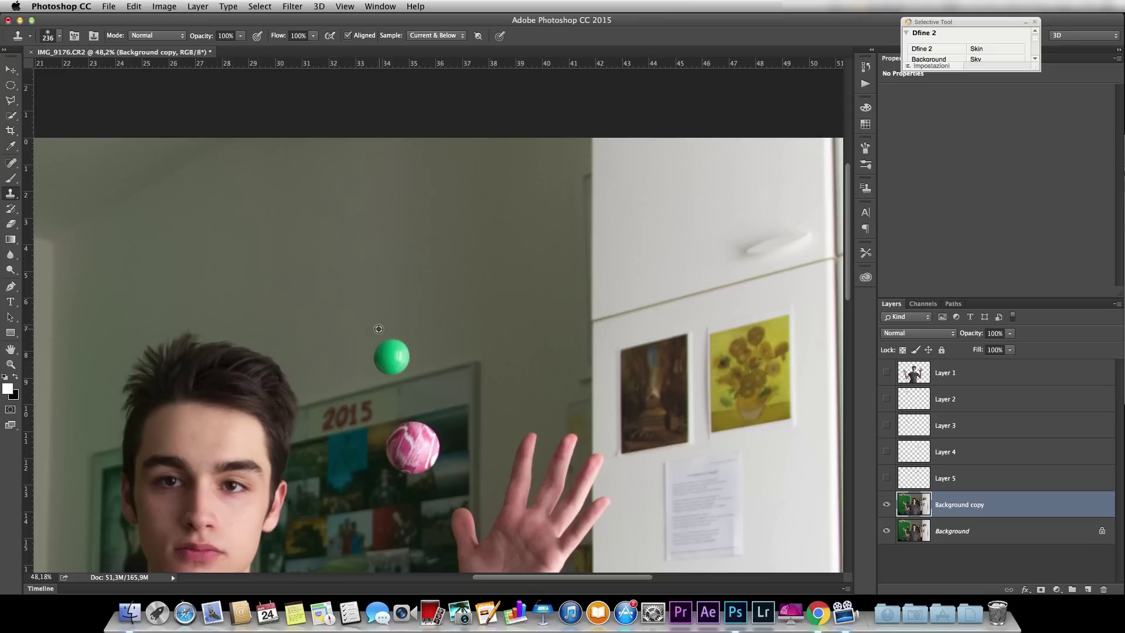
mouse_move(381, 349)
mouse_down()
mouse_move(405, 363)
mouse_move(389, 380)
mouse_move(419, 350)
mouse_up()
scroll(364, 366, down, 4)
alt+click(362, 361)
key(super+z)
- Clone the calendar's surroundings over the pink ball on Background copy
scroll(377, 361, up, 5)
scroll(377, 361, down, 3)
mouse_move(422, 276)
mouse_down()
mouse_move(451, 235)
mouse_move(446, 188)
mouse_move(458, 265)
mouse_move(471, 252)
mouse_move(473, 334)
mouse_up()
key(super+z)
click(440, 261)
drag(406, 297, 375, 161)
mouse_move(403, 231)
mouse_down()
mouse_move(446, 246)
mouse_move(469, 205)
mouse_move(413, 245)
mouse_up()
scroll(413, 245, down, 6)
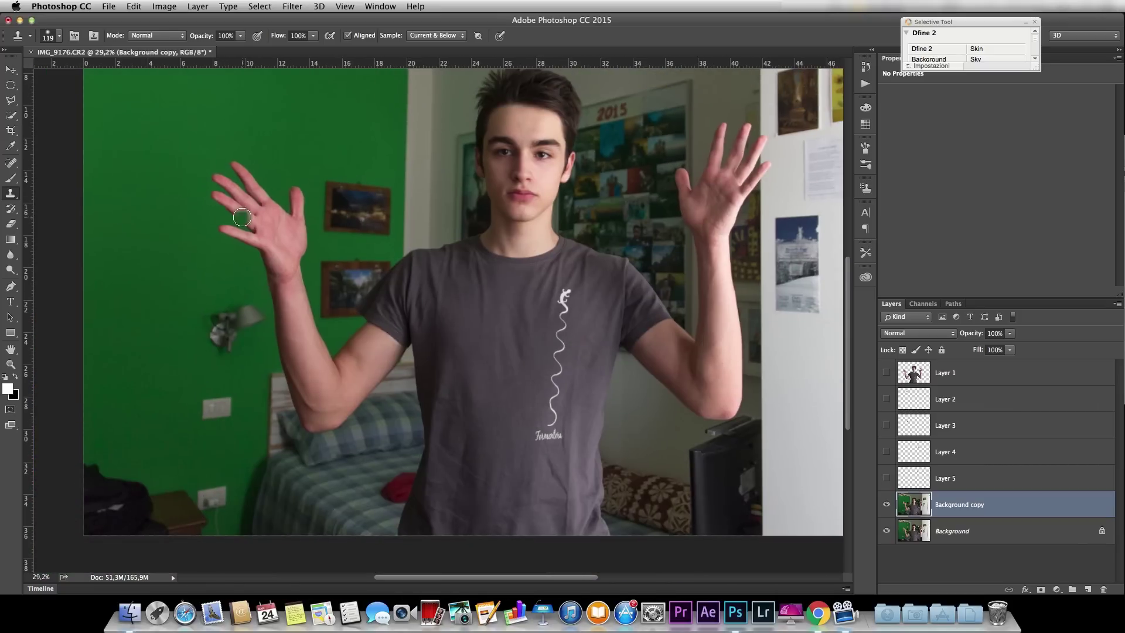
scroll(268, 246, down, 4)
- Switch to Finder, preview the raw empty-room photo IMG_9180.CR2 and bring it into the Photoshop document
key(v)
key(super+Tab)
key(super+Tab)
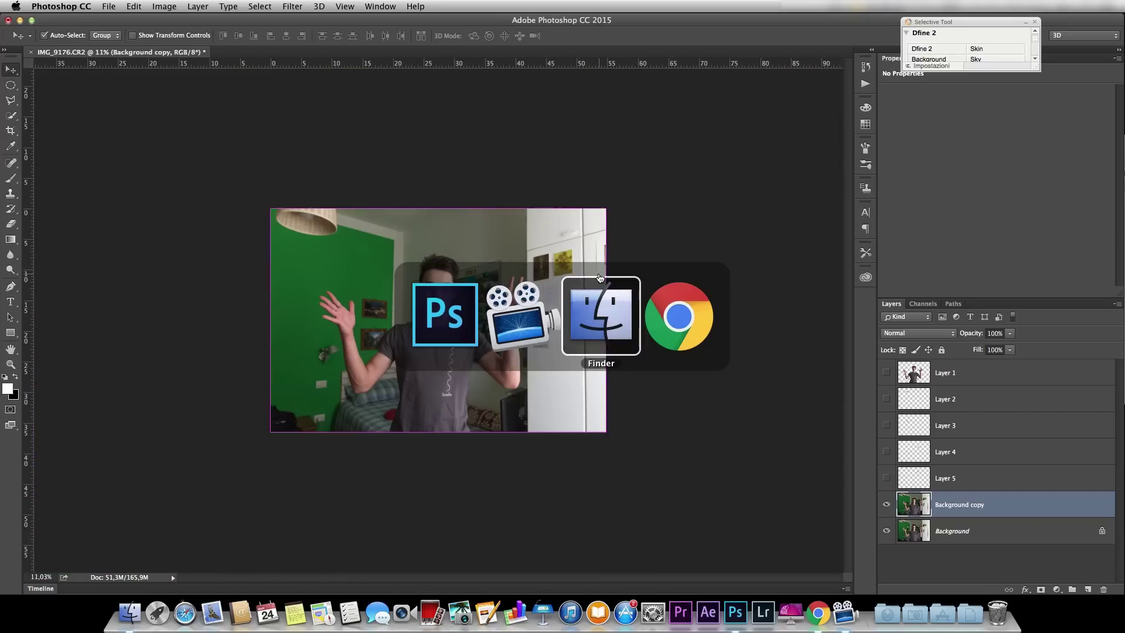
click(963, 210)
key(space)
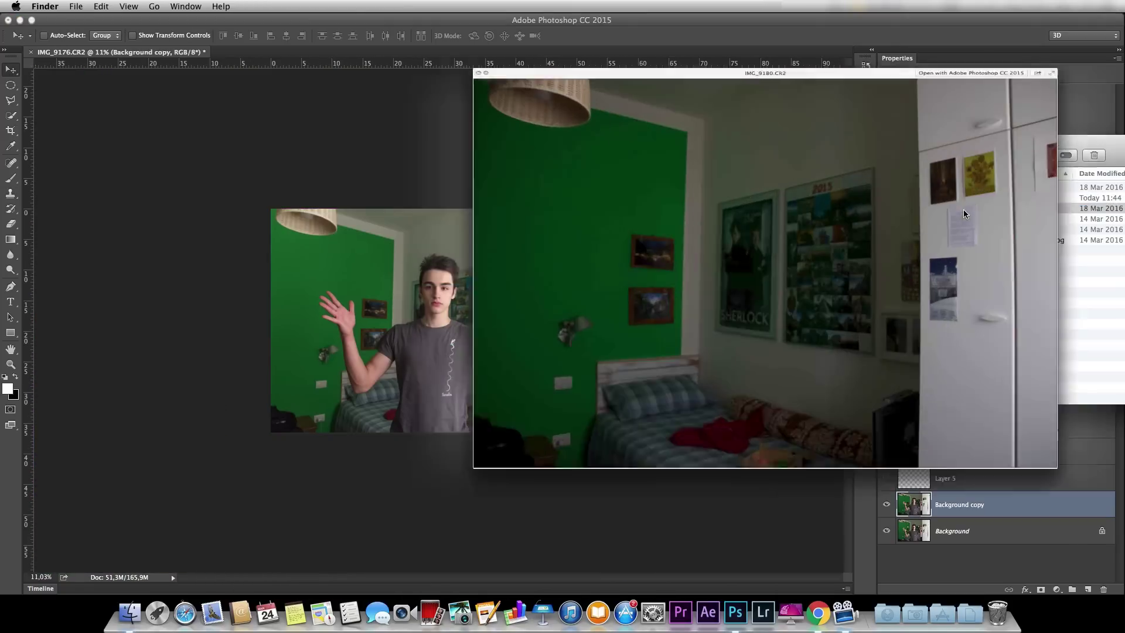
key(space)
drag(944, 210, 459, 293)
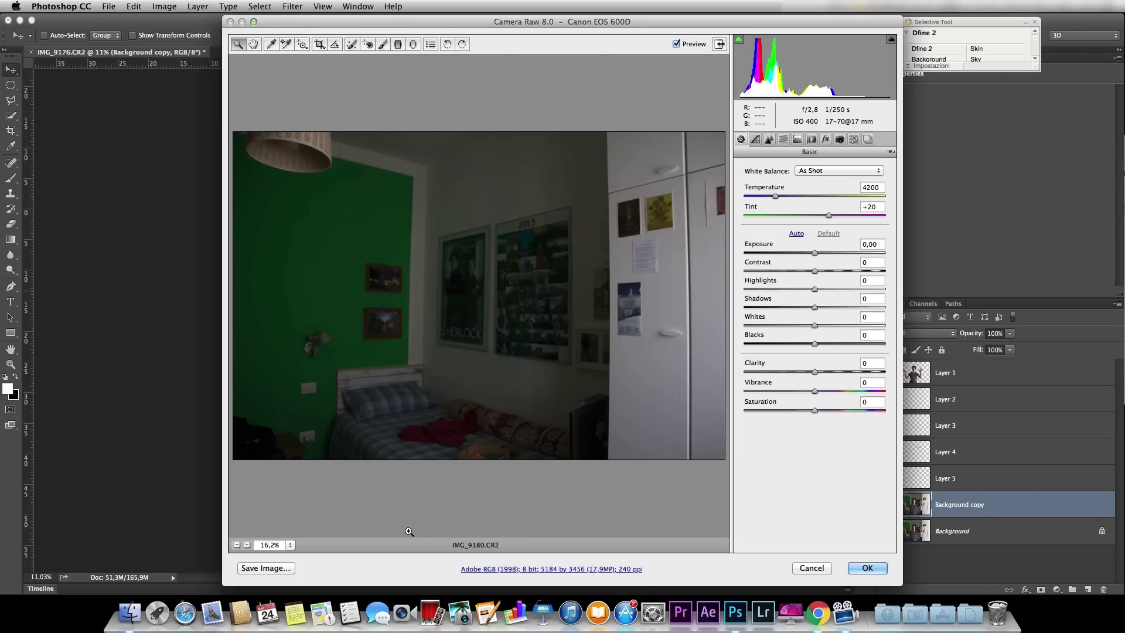
- Apply the Previous Conversion settings to IMG_9180.CR2 in Camera Raw and place it as a layer at full size
click(892, 151)
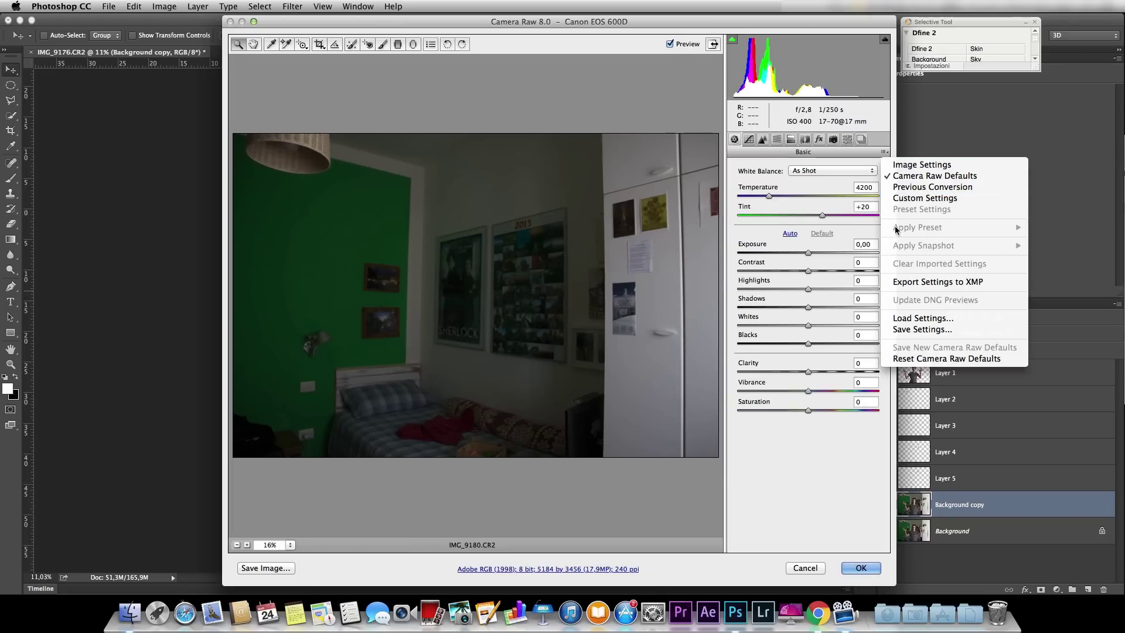
click(902, 187)
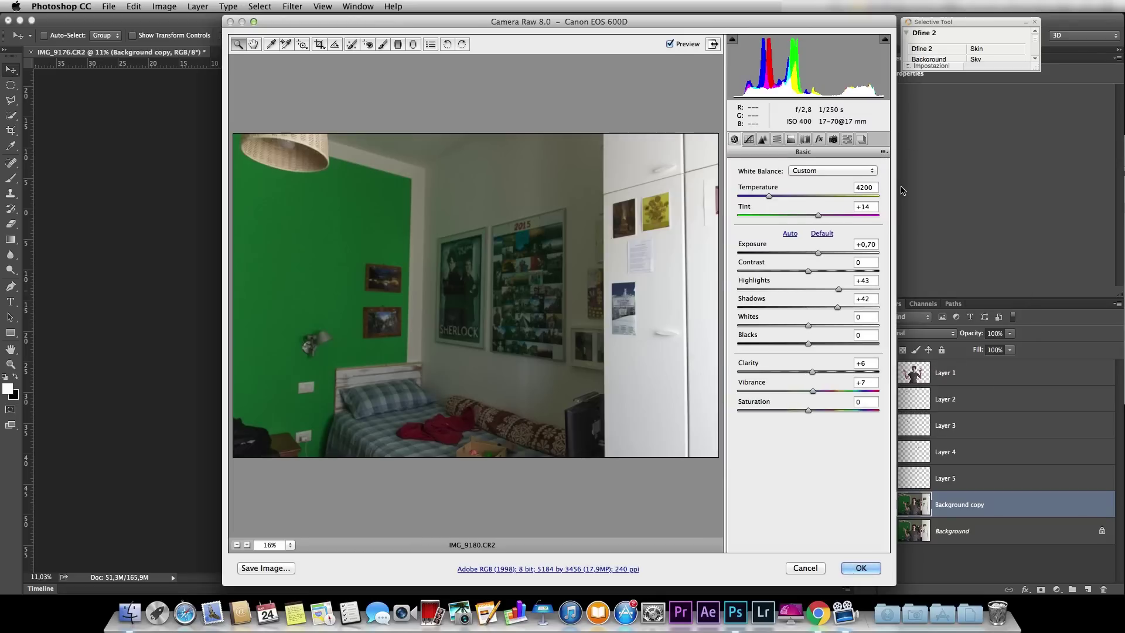
click(861, 568)
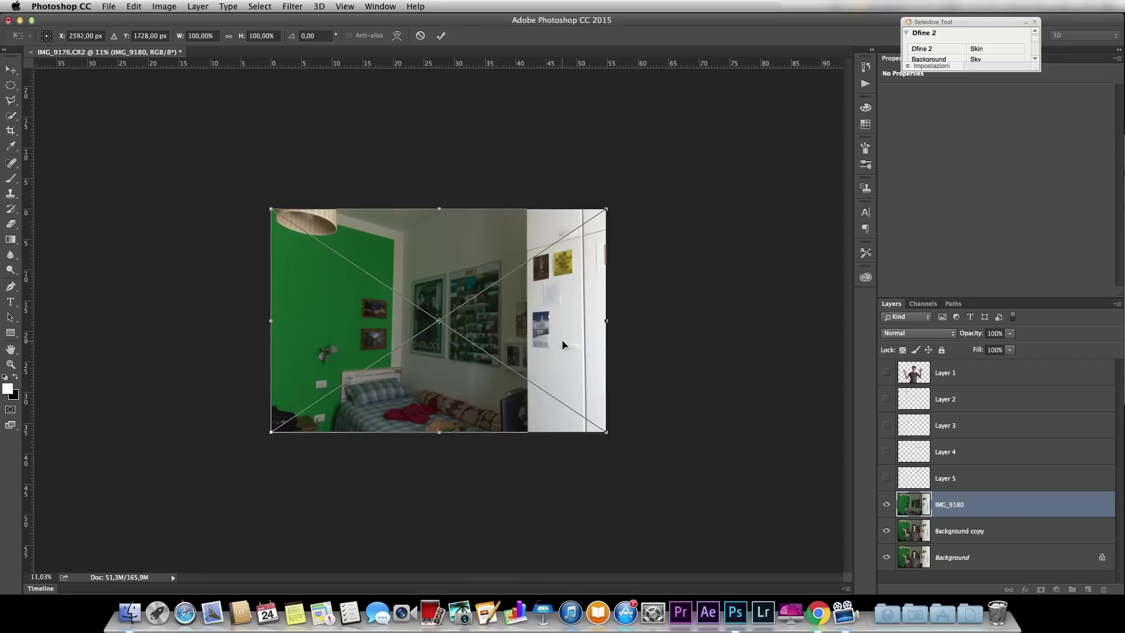
key(Return)
- Compare the placed empty-room photo with the portrait by toggling the visibility of the IMG_9180 layer
click(887, 505)
click(887, 506)
click(887, 505)
click(887, 505)
click(886, 505)
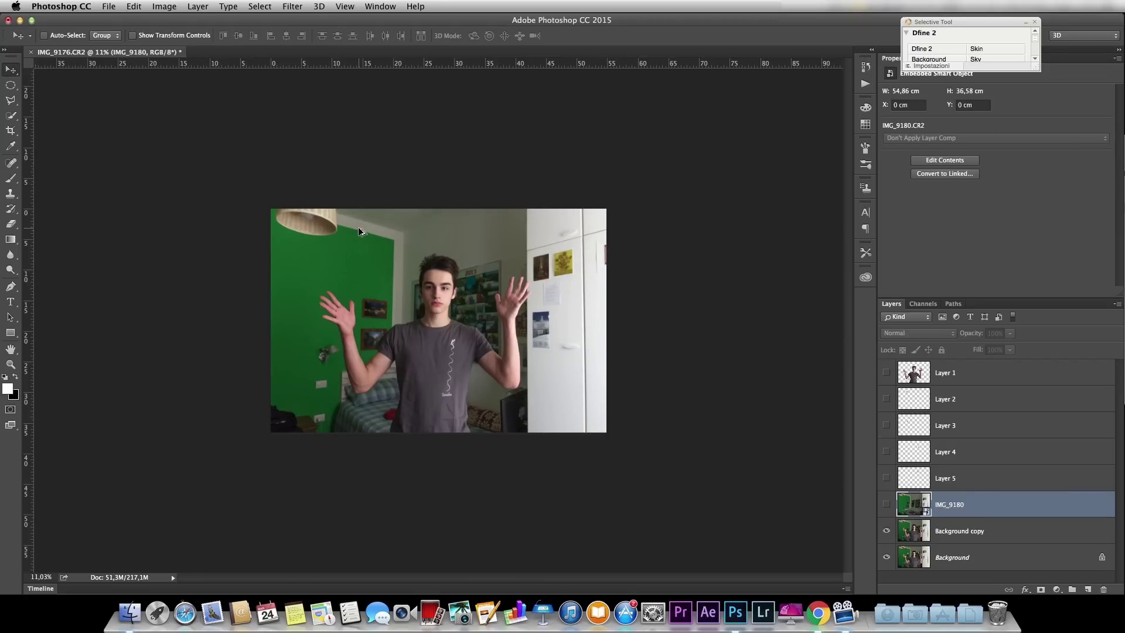
scroll(361, 232, up, 5)
scroll(361, 232, down, 3)
click(887, 507)
- Lower the IMG_9180 layer's opacity to 36% and paint its mask white over the person's shape
drag(972, 337, 934, 337)
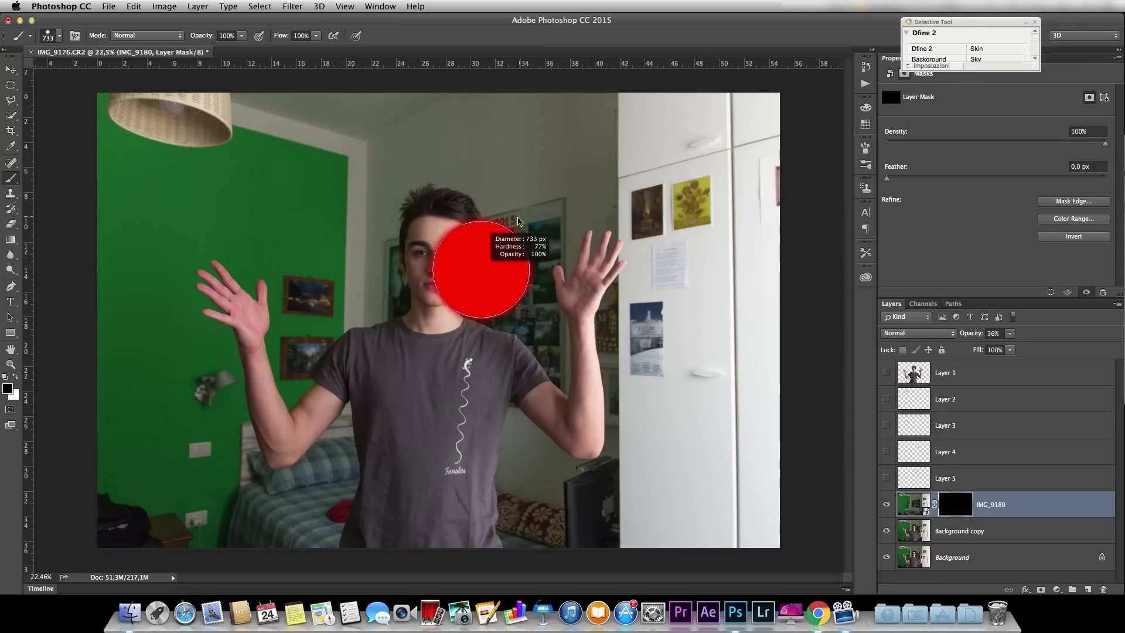
mouse_move(490, 249)
mouse_down()
mouse_move(527, 231)
mouse_move(503, 233)
mouse_up()
mouse_move(539, 232)
mouse_down()
mouse_move(480, 252)
mouse_move(428, 306)
mouse_move(389, 417)
mouse_move(580, 466)
mouse_move(652, 167)
mouse_up()
scroll(564, 452, down, 5)
scroll(651, 176, down, 5)
mouse_move(504, 246)
mouse_down()
mouse_move(523, 570)
mouse_move(397, 226)
mouse_move(311, 354)
mouse_move(123, 234)
mouse_up()
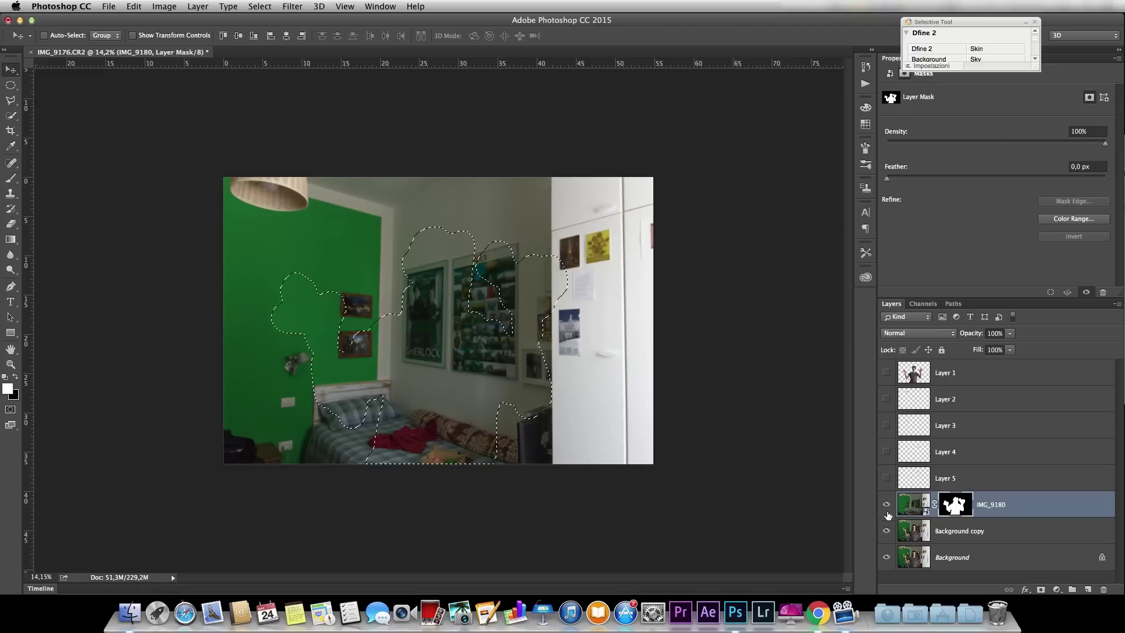
- Soften the IMG_9180 image with a blur filter of adjusted strength
click(952, 505)
click(293, 7)
mouse_move(310, 146)
click(491, 192)
drag(704, 312, 729, 312)
click(796, 151)
- Refine the IMG_9180 layer mask with the brush and merge the layer with Background copy
key(b)
mouse_move(548, 401)
mouse_down()
mouse_move(583, 400)
mouse_move(409, 264)
mouse_move(368, 532)
mouse_up()
key(v)
shift+click(1019, 529)
key(super+e)
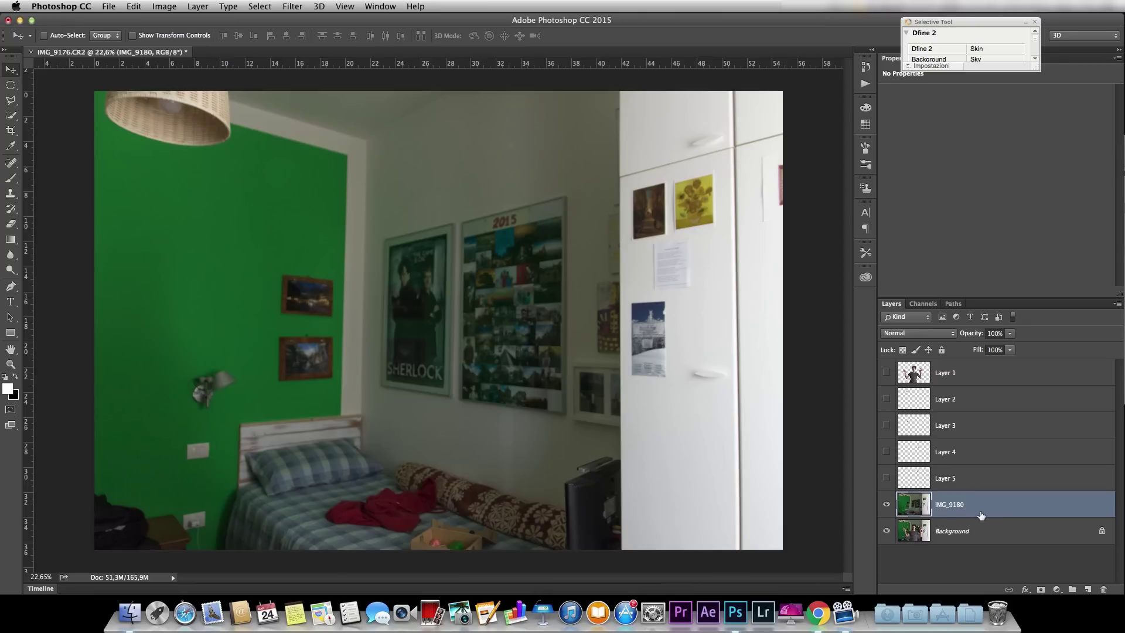
- Rename the merged room layer BG and show Layer 2 to Layer 5 with the balls
key(Return)
drag(887, 478, 887, 399)
click(997, 401)
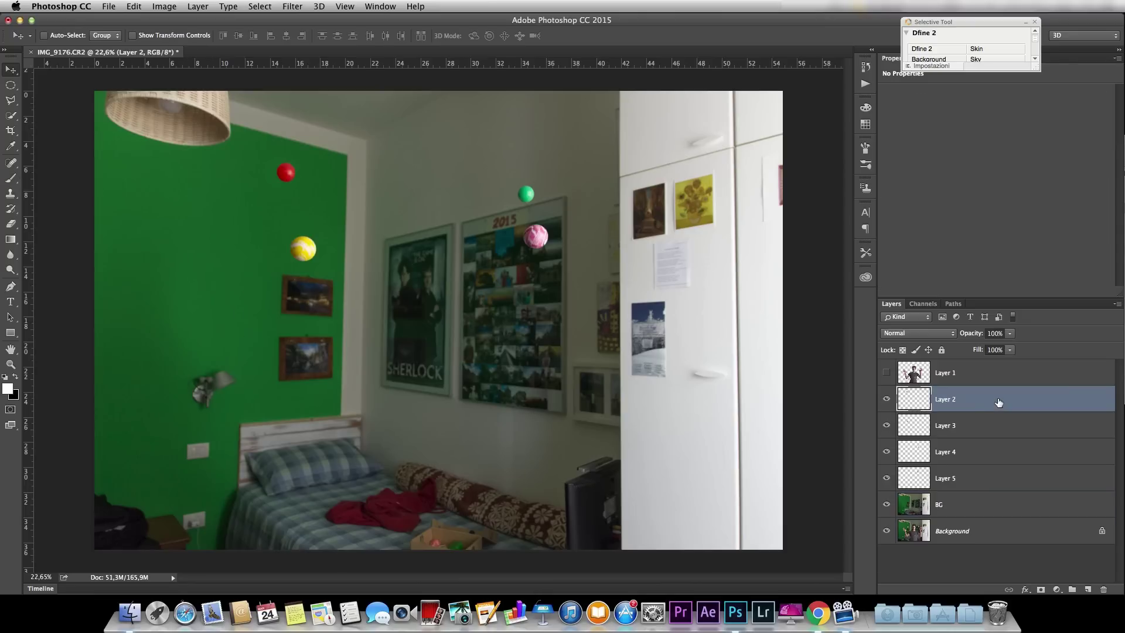
- Show the person cutout on Layer 1 and rename the layer Subject
click(887, 373)
double_click(946, 373)
text(Subject)
key(Return)
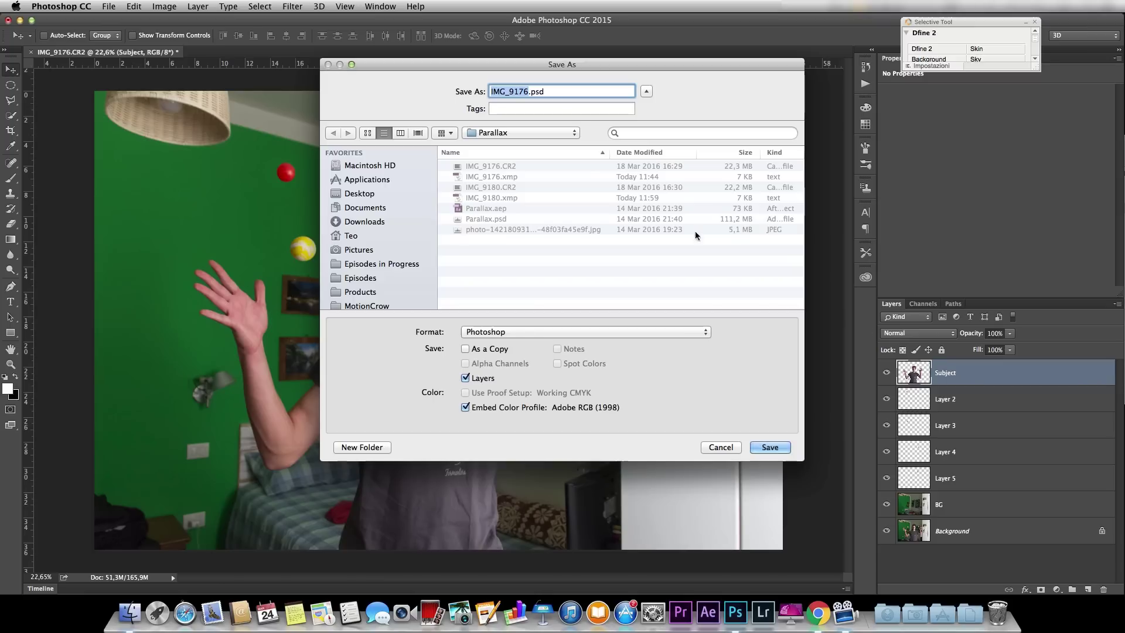
- Save the layered document in Photoshop format as Parallax Effect.psd in the Parallax folder
text(Parallax)
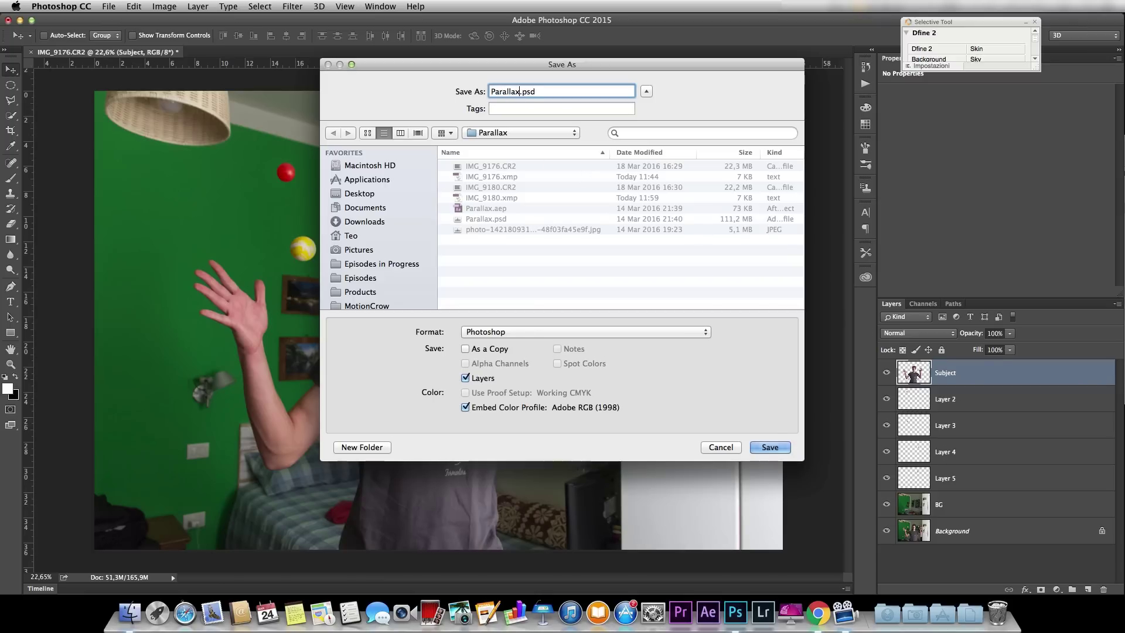
text( Effect)
key(Return)
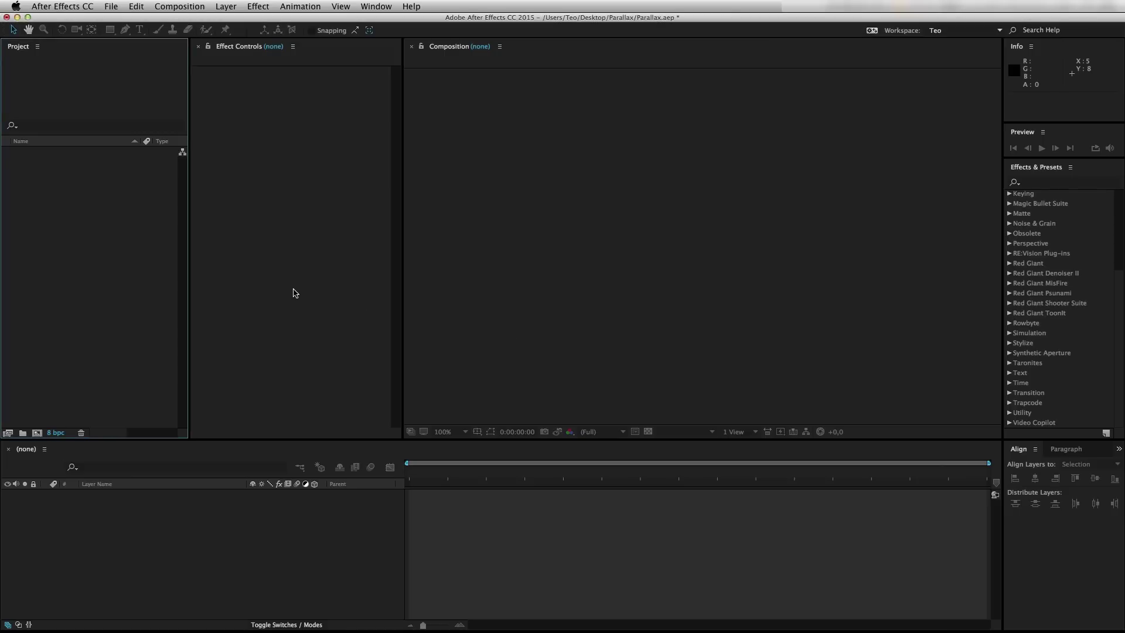
- Save the Parallax.aep project in After Effects and choose Parallax Effect.psd for import
key(super+s)
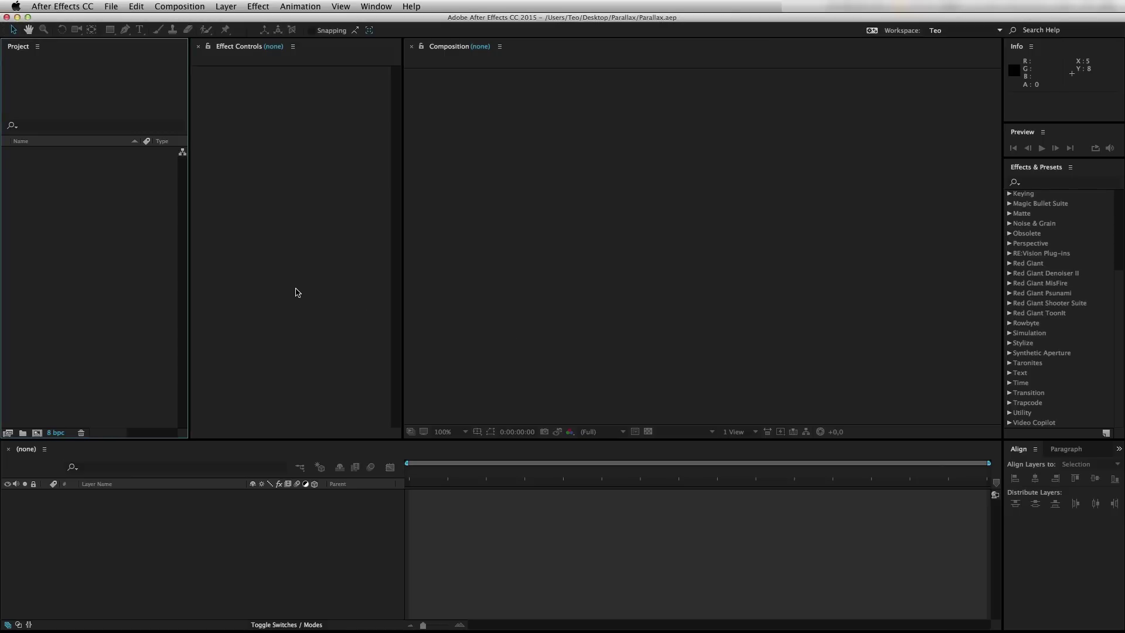
double_click(148, 261)
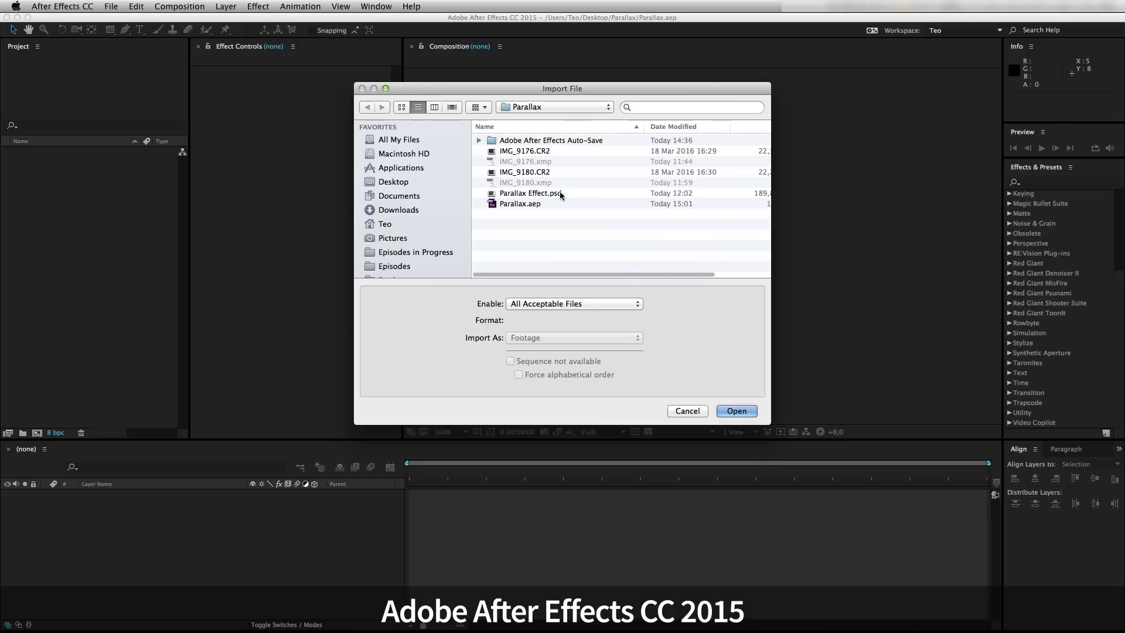
click(531, 192)
click(736, 411)
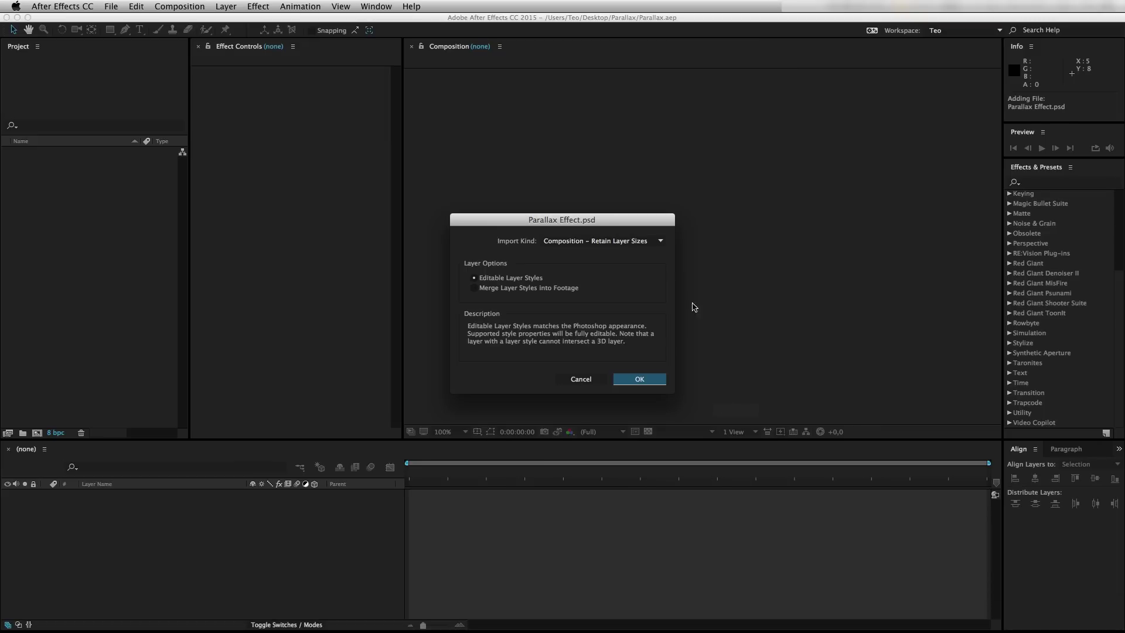
- Import the PSD as Composition – Retain Layer Sizes with editable layer styles
click(635, 242)
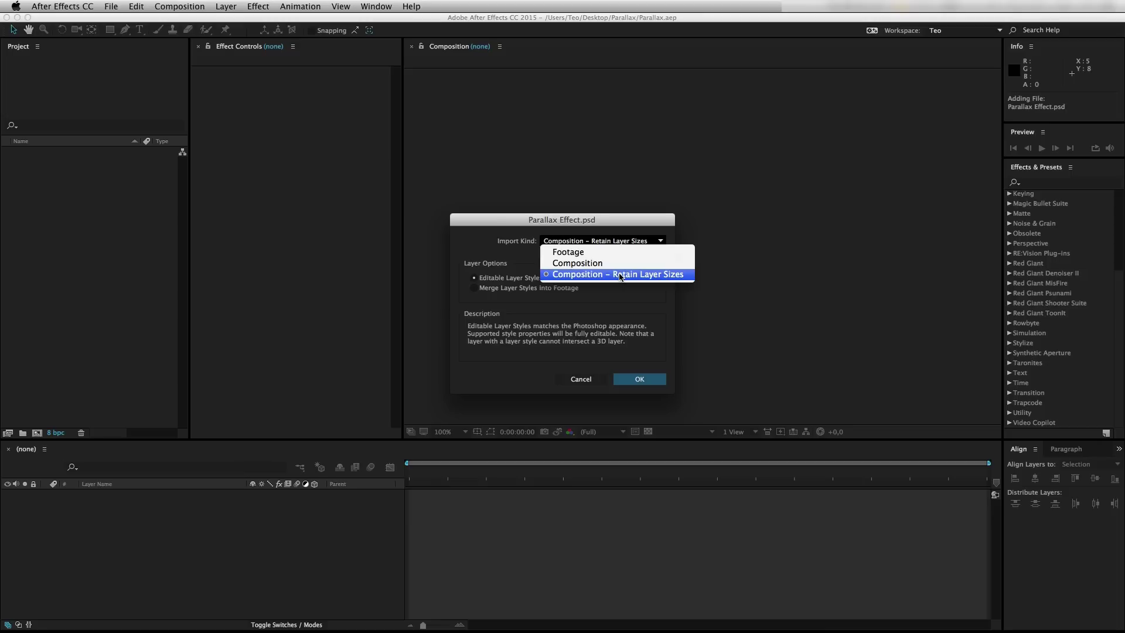
click(620, 276)
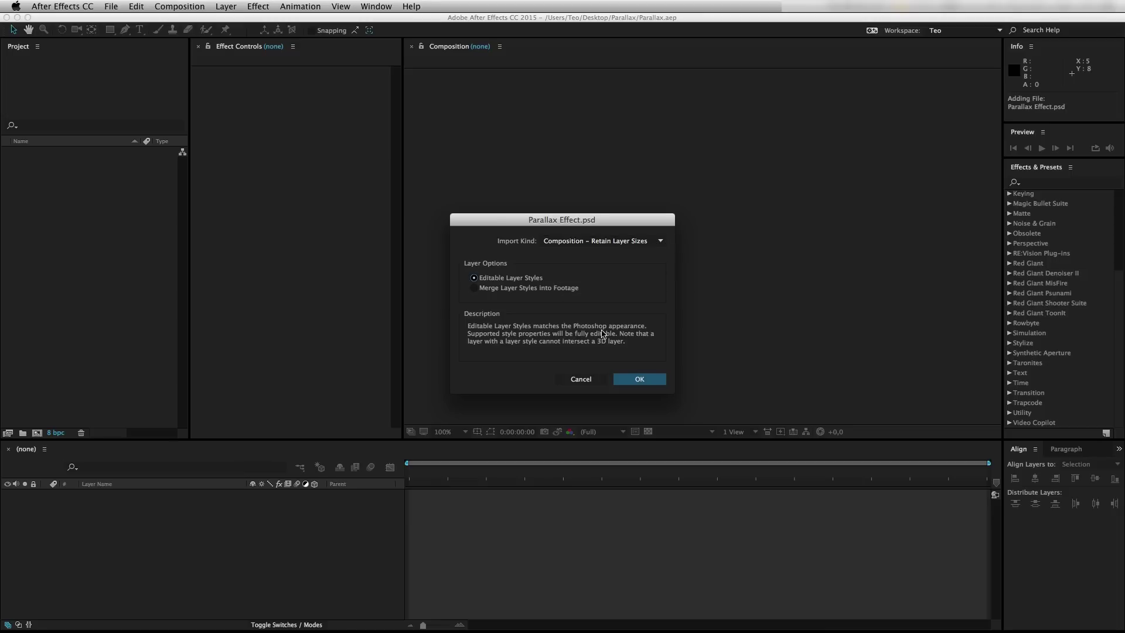
click(640, 379)
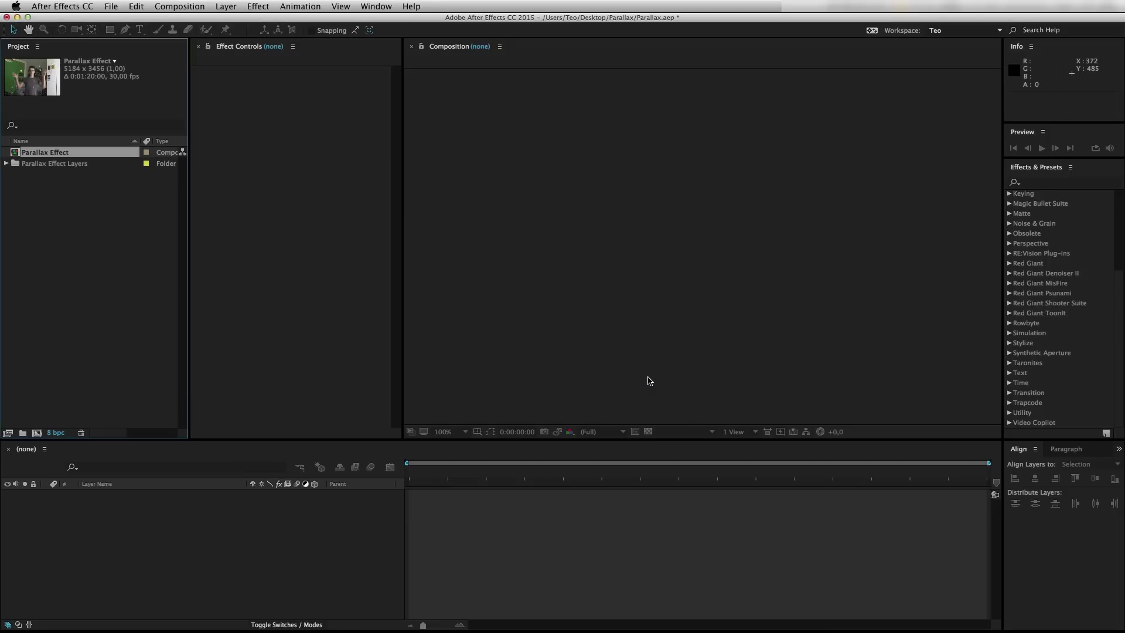
- Open the Parallax Effect composition and set its frame size to 1920 x 1080 px
double_click(51, 156)
click(441, 471)
drag(459, 472, 352, 469)
drag(143, 592, 176, 577)
click(179, 4)
click(187, 38)
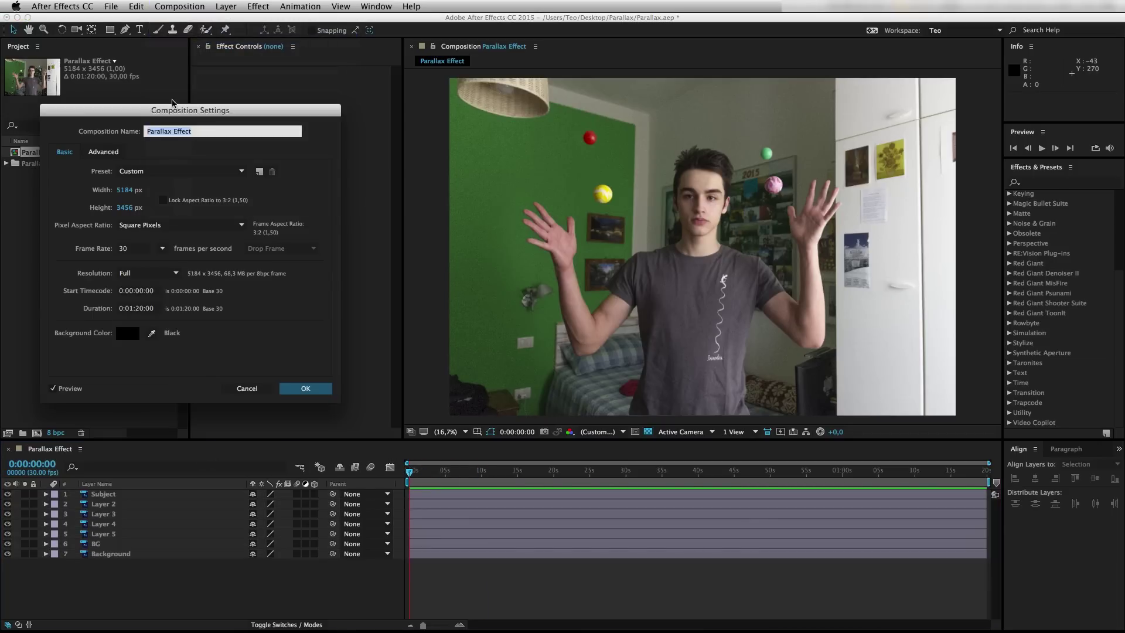
drag(173, 107, 349, 107)
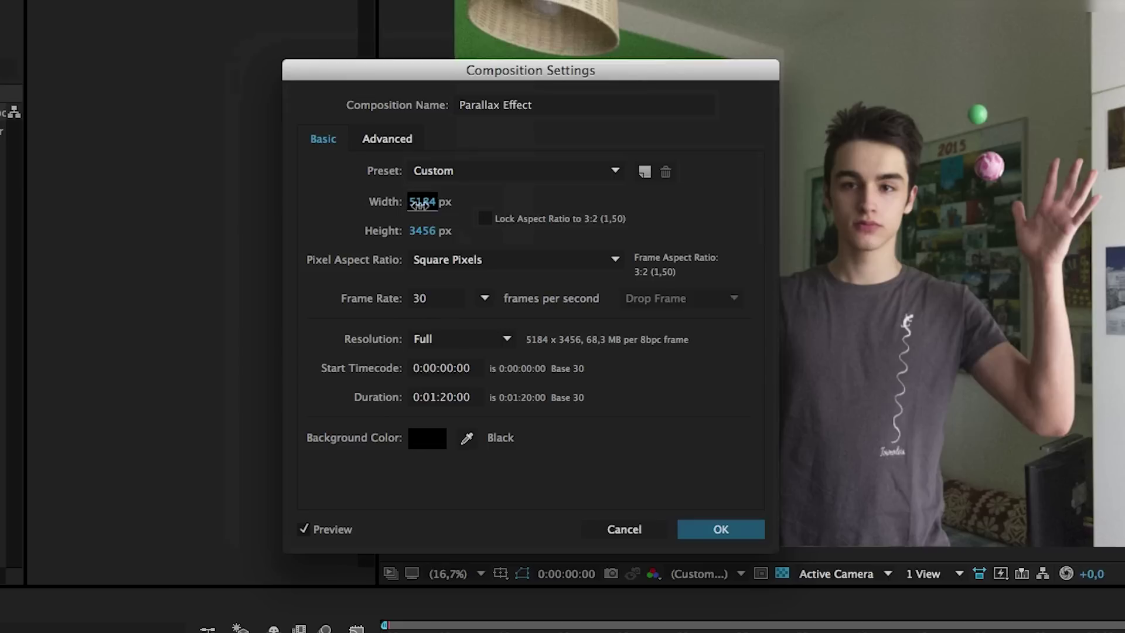
click(299, 185)
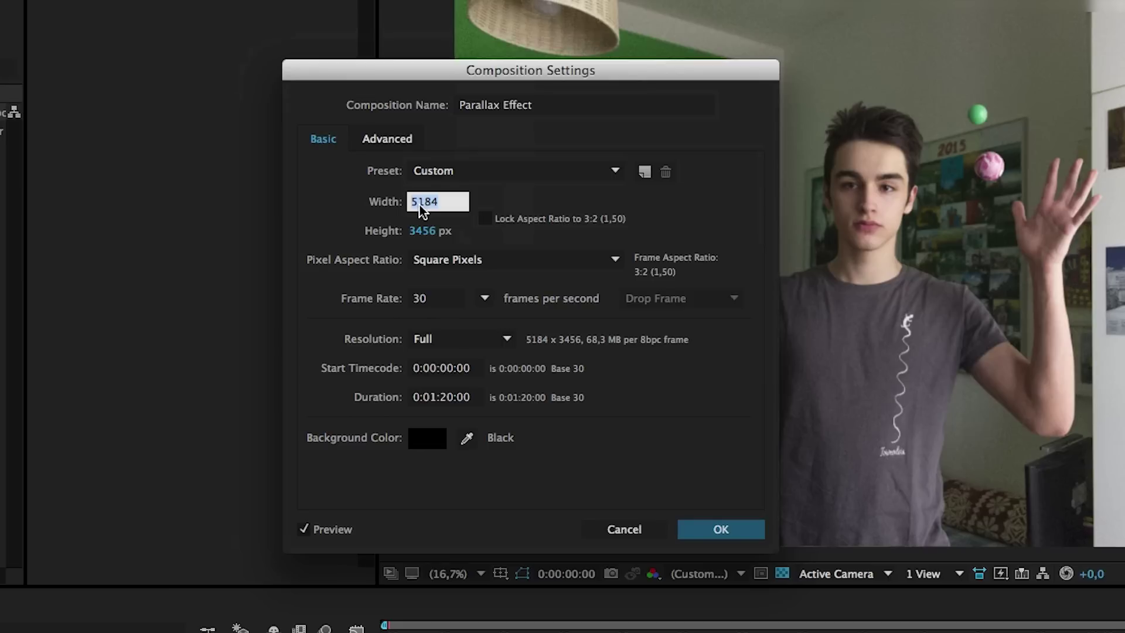
text(1920)
key(Tab)
text(1080)
key(Return)
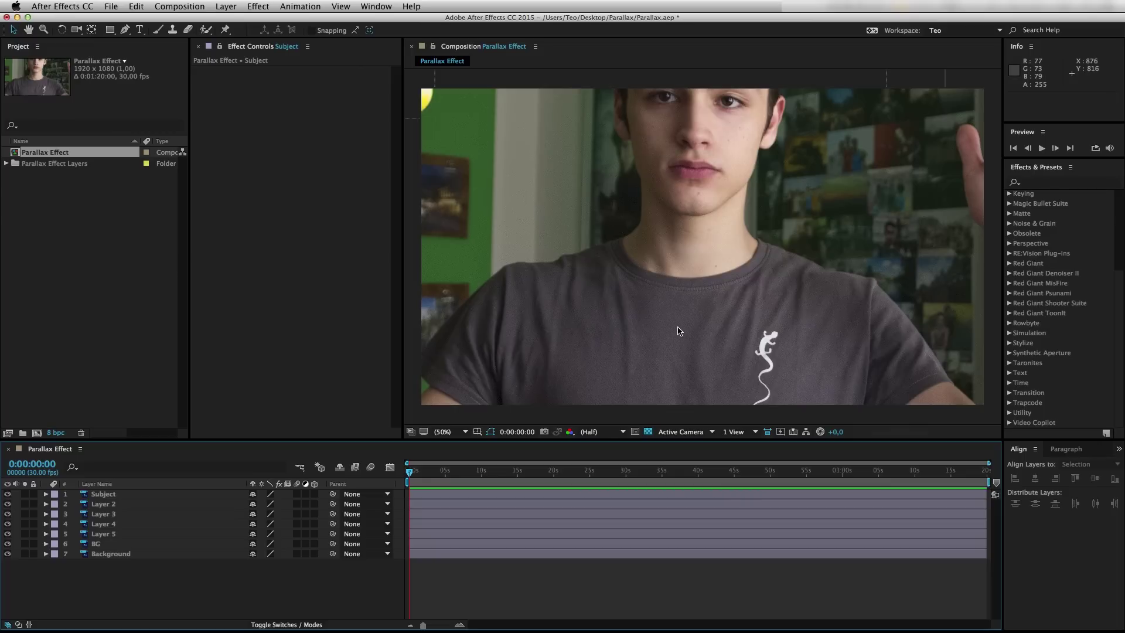
- Turn BG, Layers 2 to 5 and Subject into 3D layers
scroll(679, 331, down, 4)
click(314, 543)
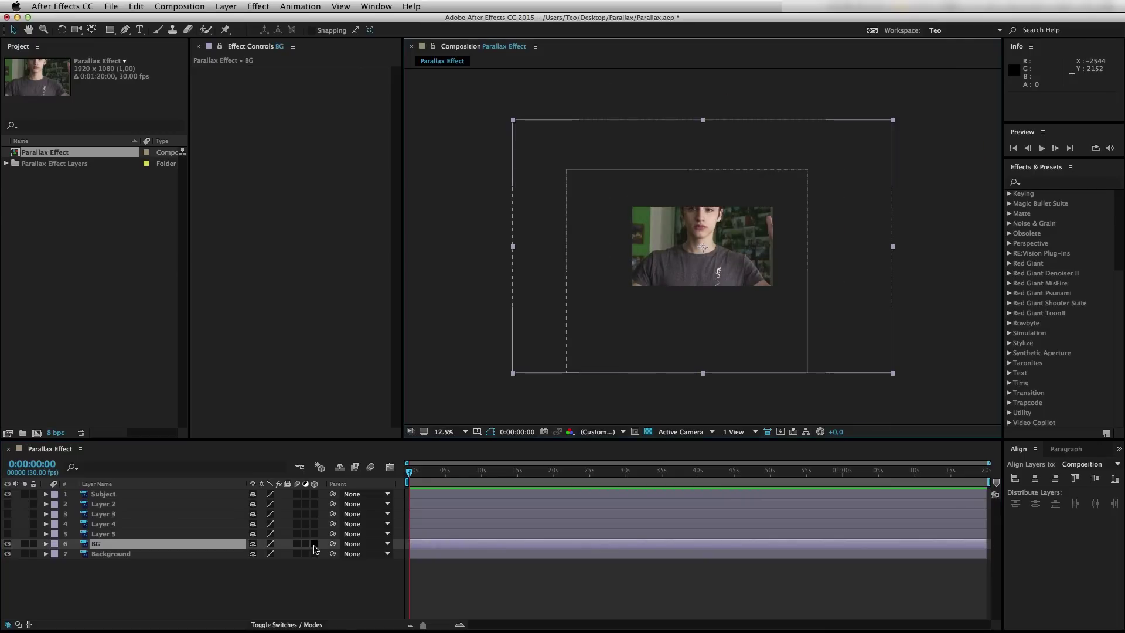
drag(314, 545, 321, 498)
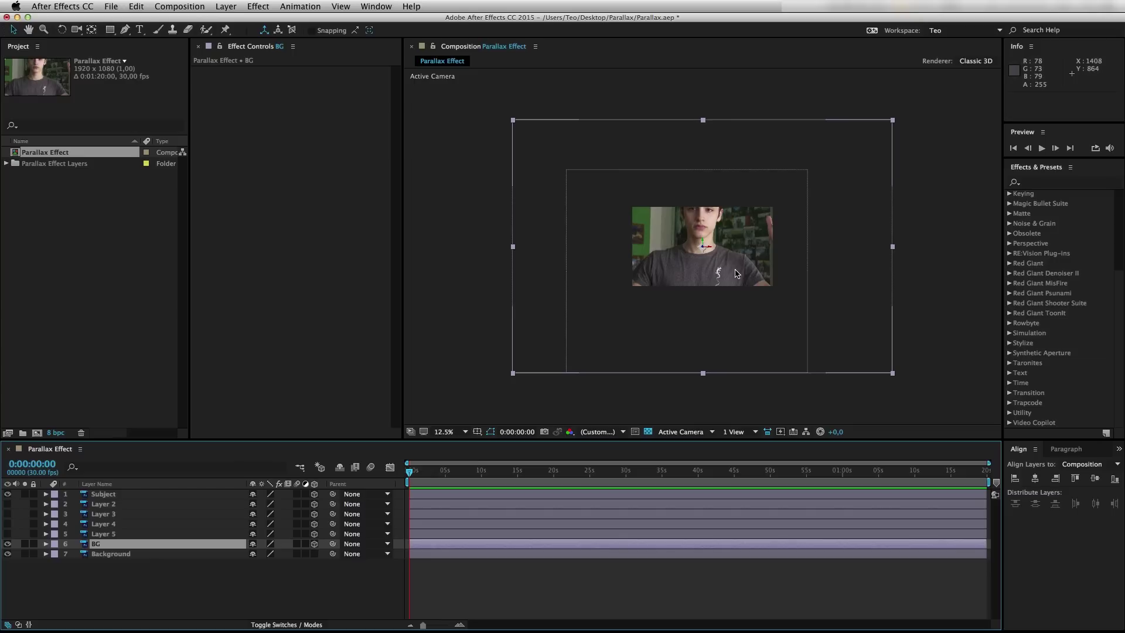
- Scale the Subject layer down to 42% and the BG layer to 38% to fit the frame
scroll(707, 242, up, 1)
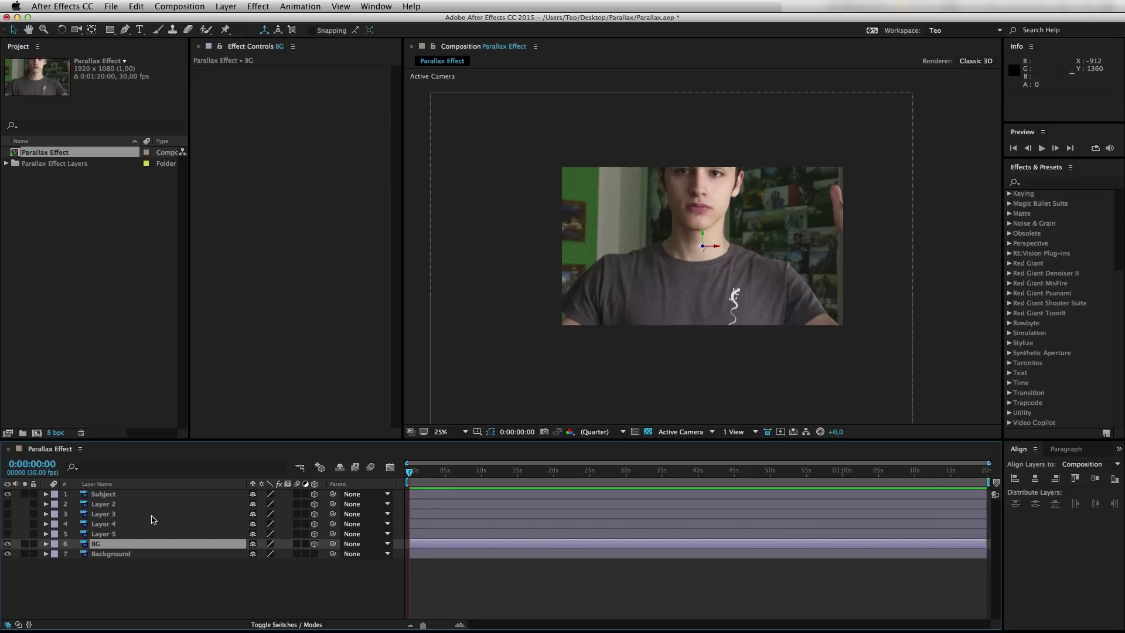
click(145, 495)
key(s)
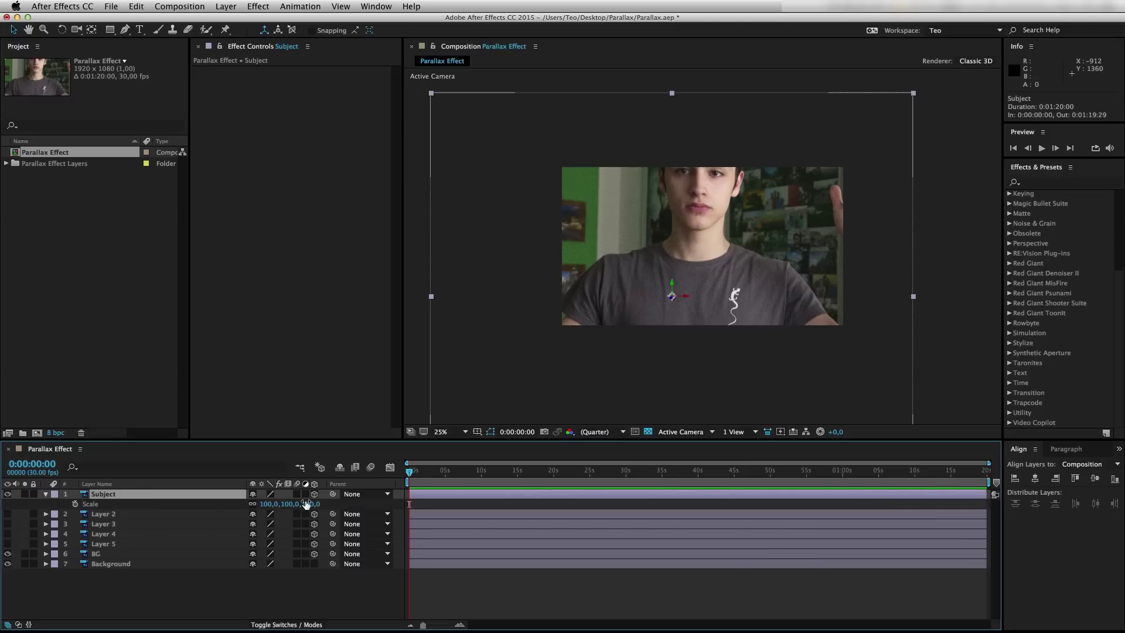
drag(308, 505, 276, 505)
click(196, 555)
key(s)
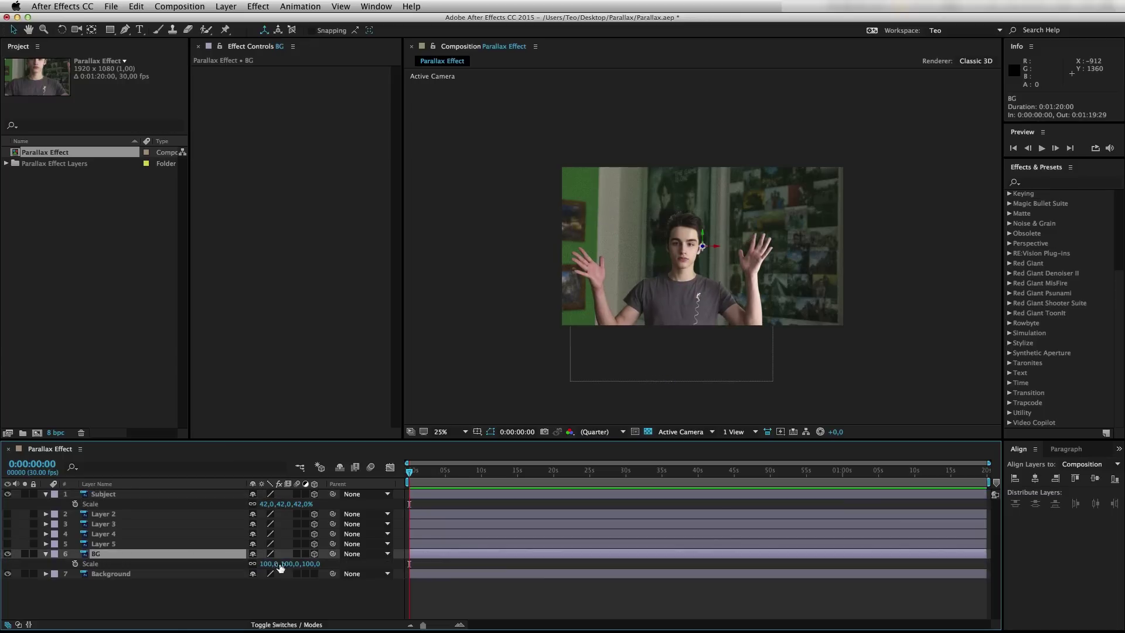
drag(305, 564, 268, 564)
click(165, 605)
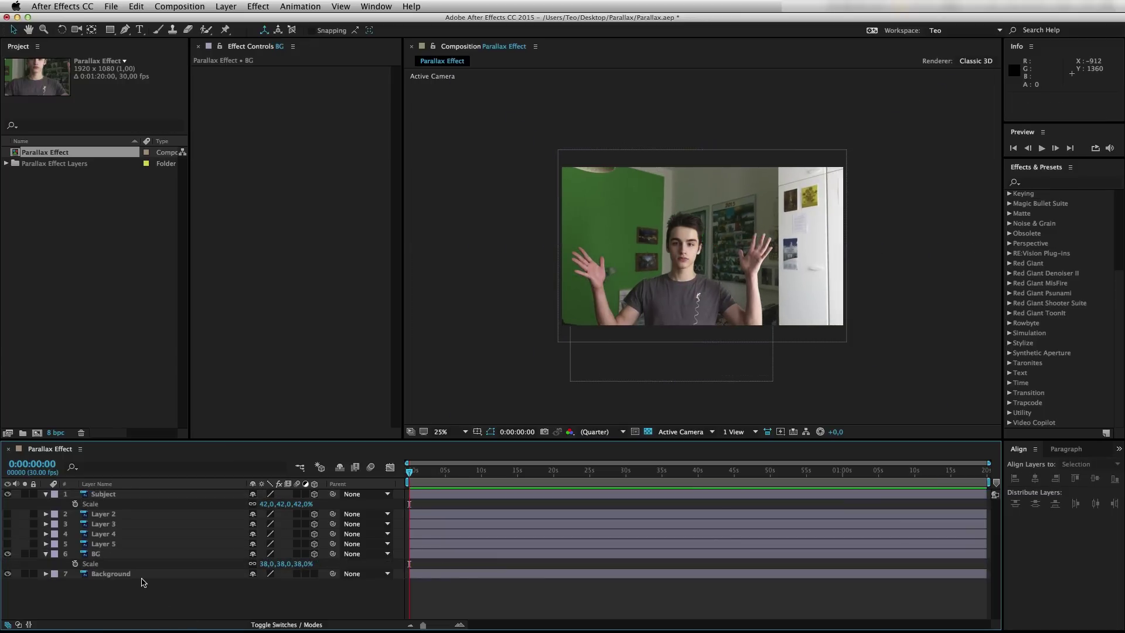
- Move the Background layer to the top of the layer stack and scale it to 38%
click(119, 577)
drag(119, 579, 129, 497)
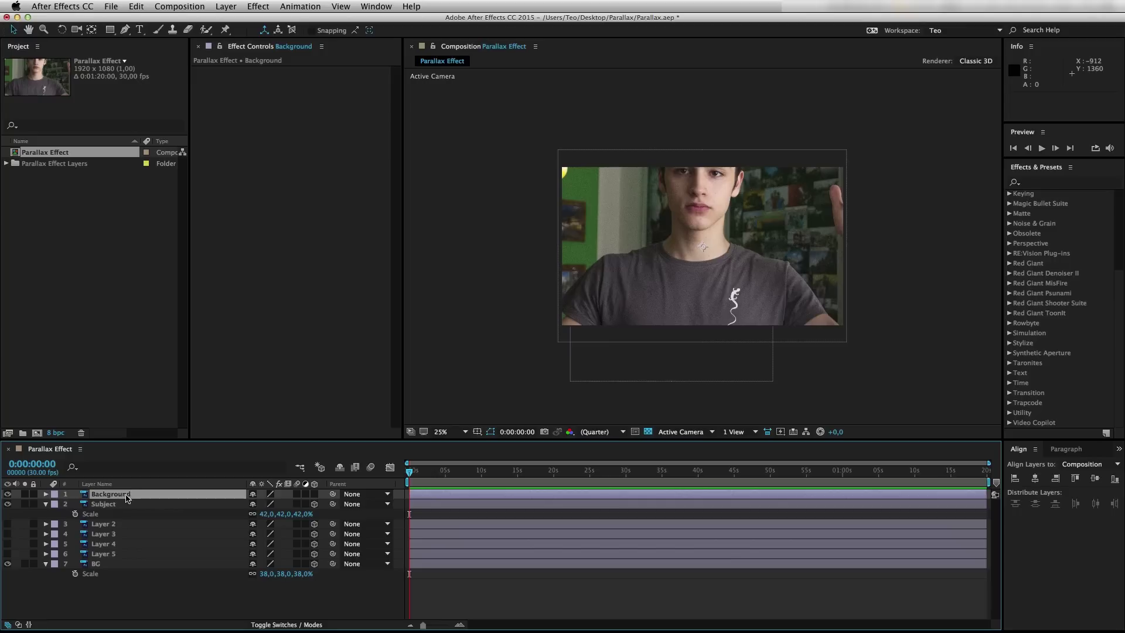
key(s)
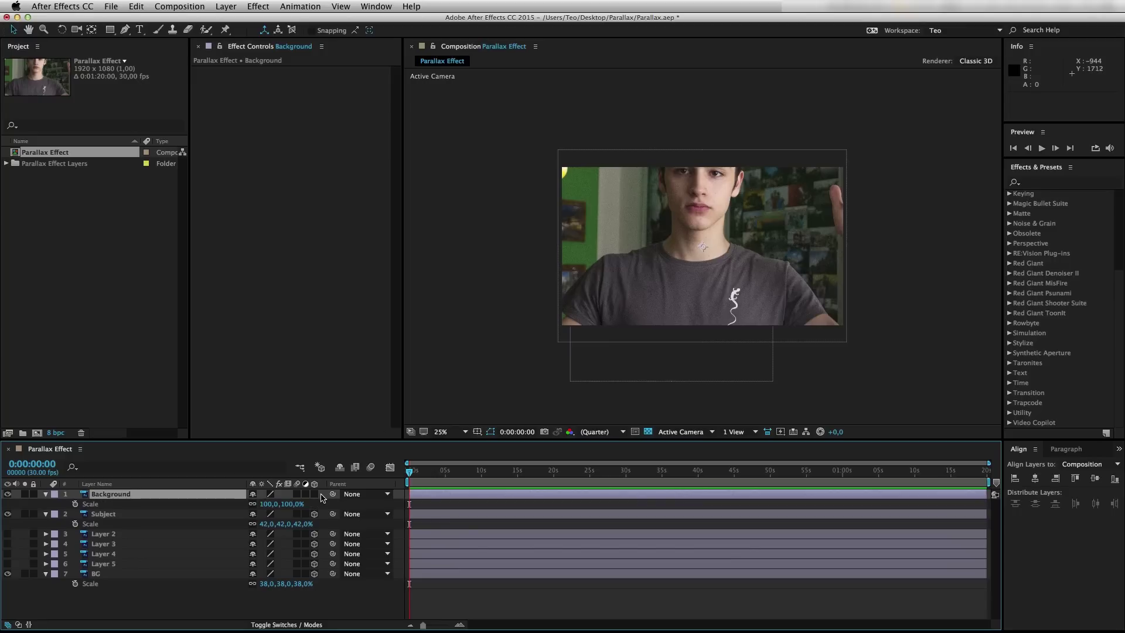
drag(283, 505, 252, 504)
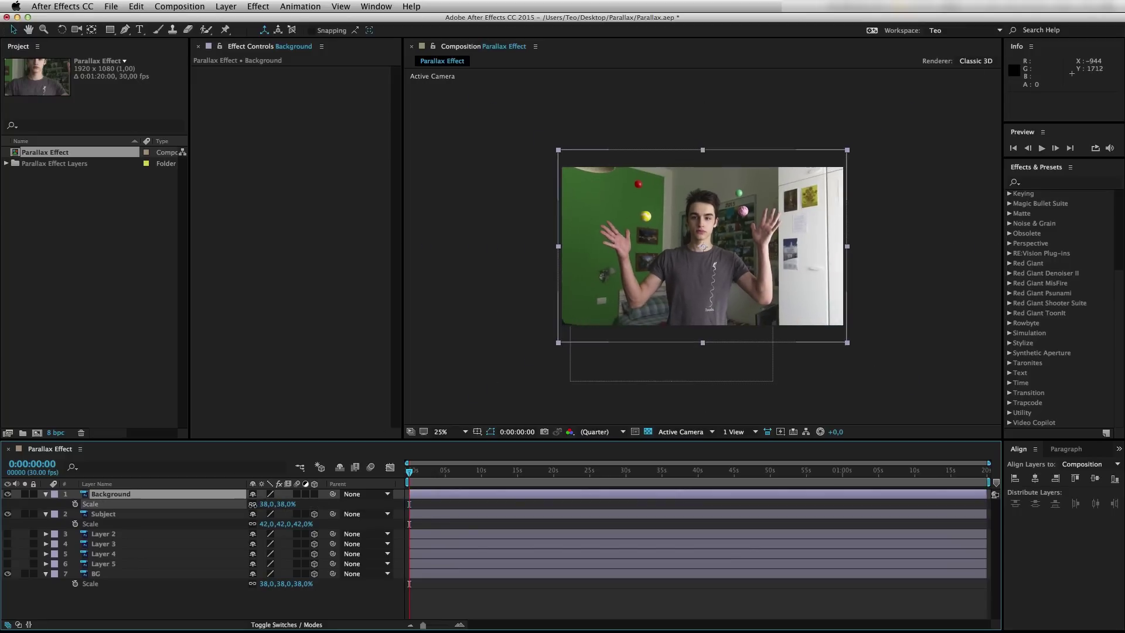
- Set the Background layer's opacity to 50% so it serves as an alignment reference
key(t)
click(256, 504)
text(50)
key(Return)
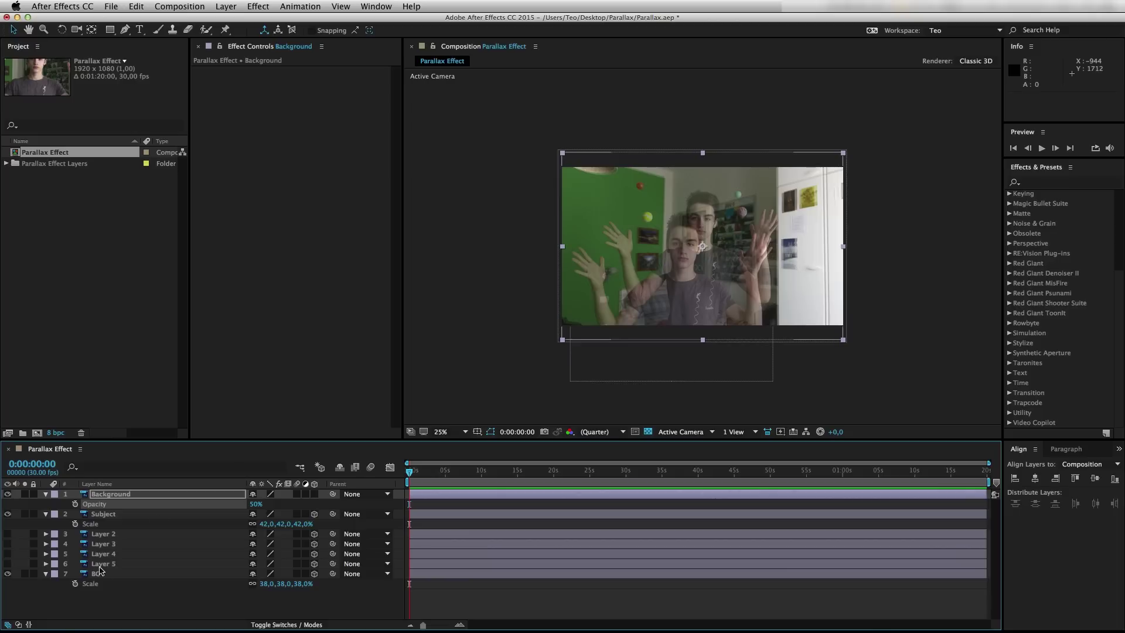
- Set the BG layer's scale to 37%
click(119, 576)
drag(306, 584, 301, 584)
click(301, 584)
- Align the Subject with the person in the reference photo at 41% scale, and hide the Background layer
click(148, 514)
drag(683, 279, 700, 259)
drag(296, 524, 294, 524)
drag(728, 292, 731, 278)
click(8, 495)
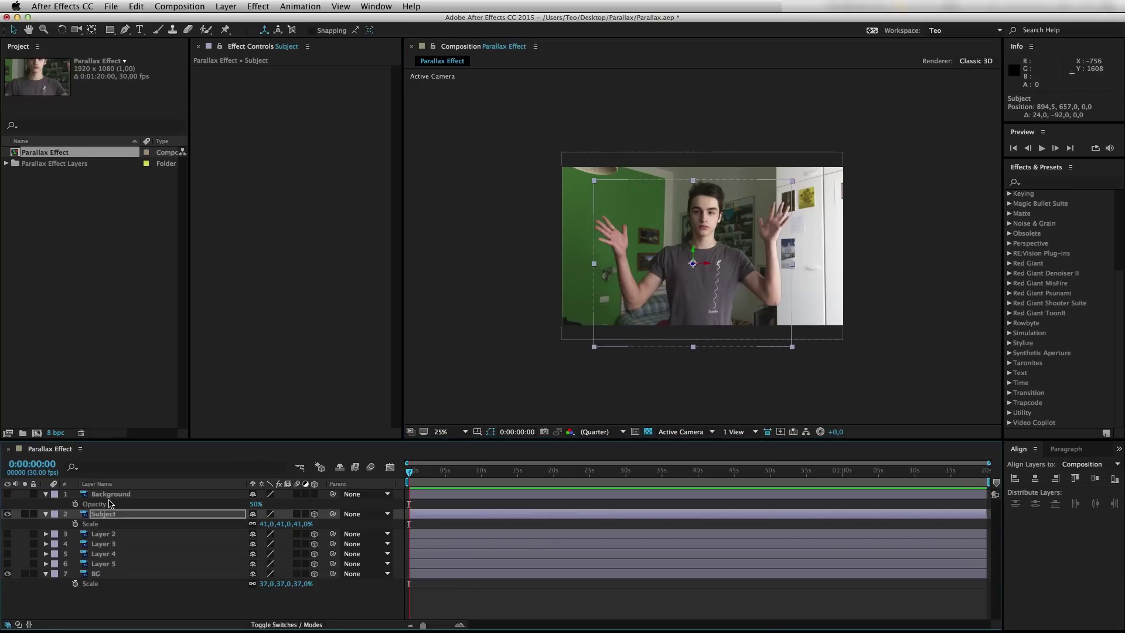
- Add a two-node camera named Camera with the 28mm preset
click(115, 496)
click(145, 609)
right_click(173, 610)
mouse_move(214, 520)
click(331, 562)
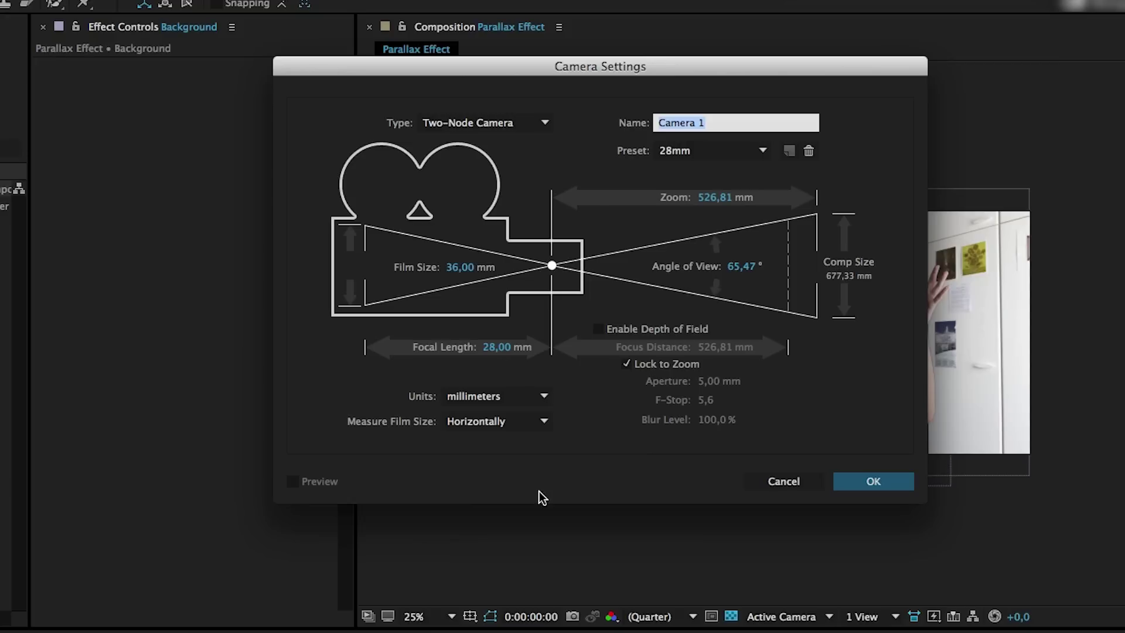
click(643, 108)
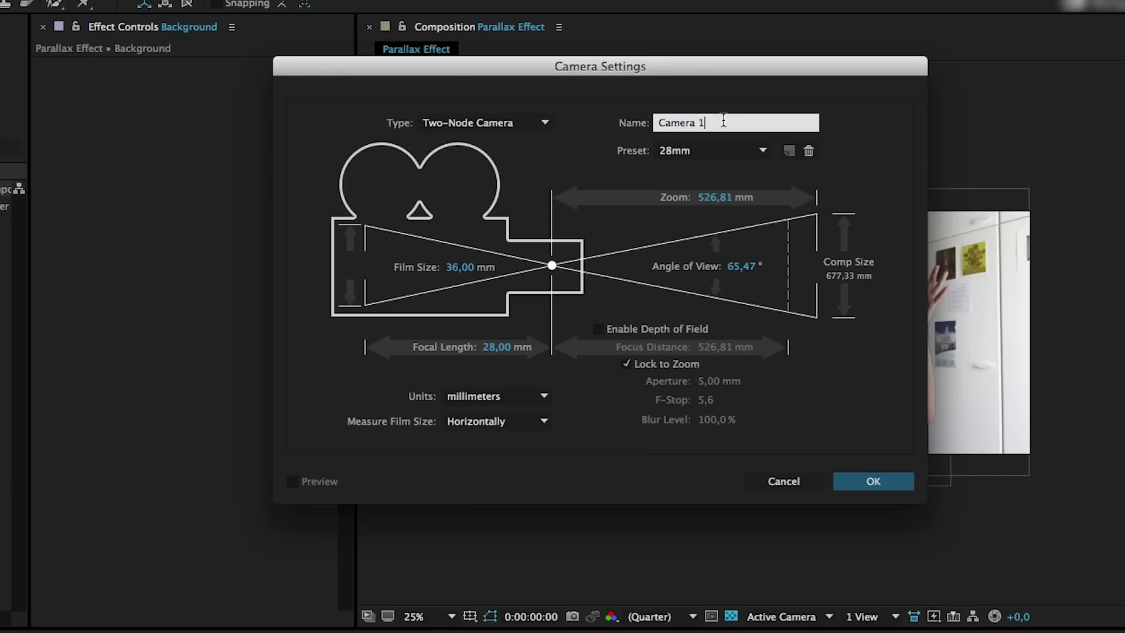
key(BackSpace)
key(BackSpace)
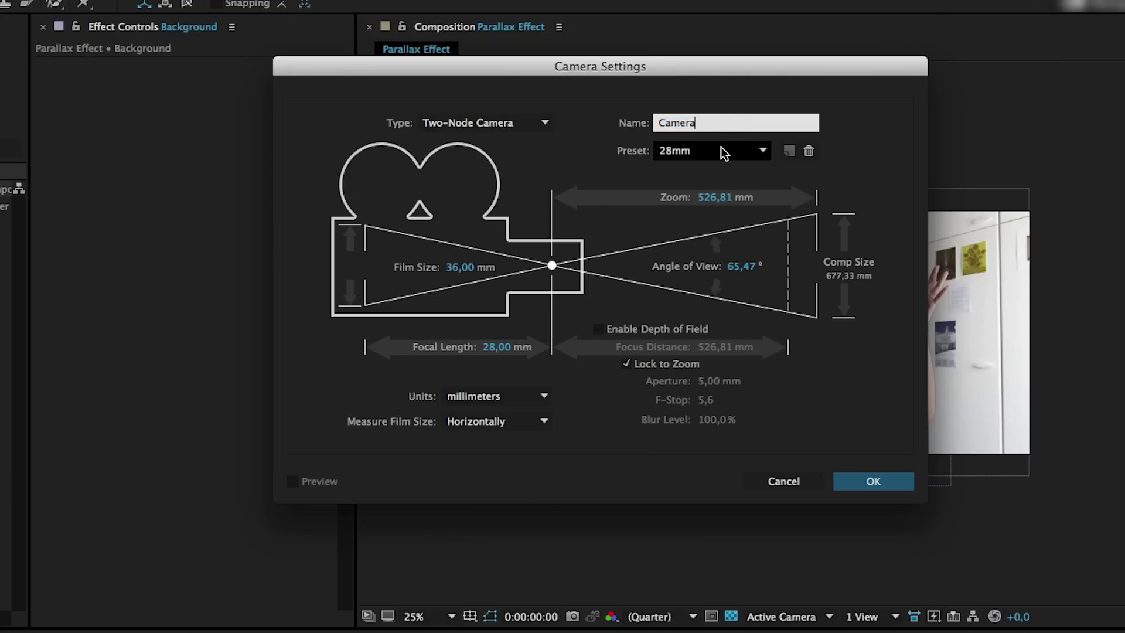
click(717, 150)
click(709, 250)
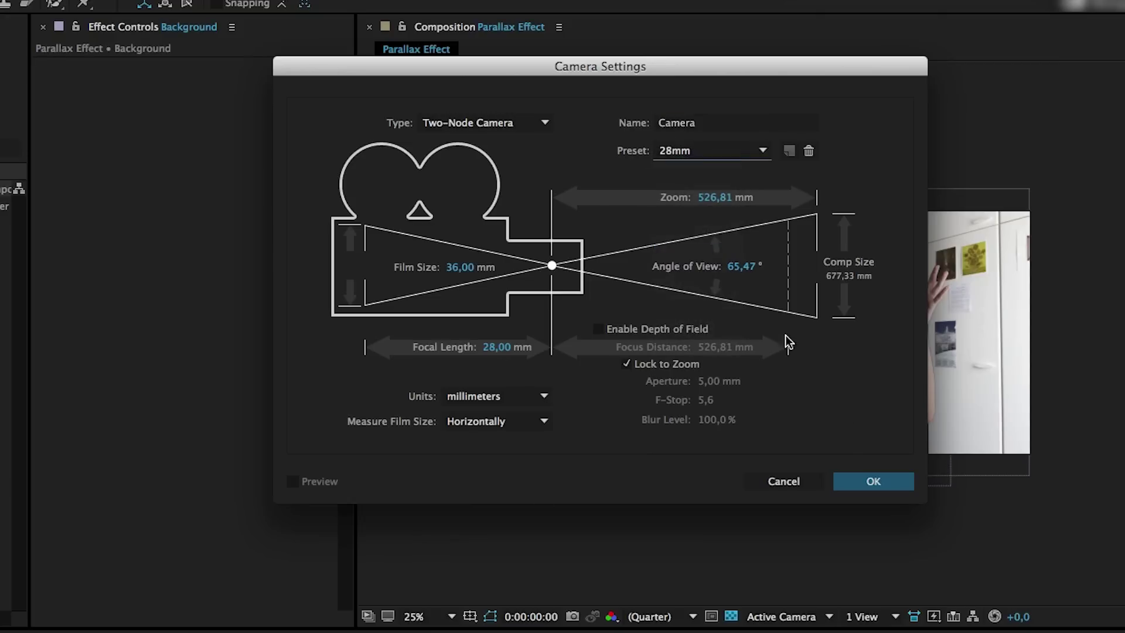
click(859, 484)
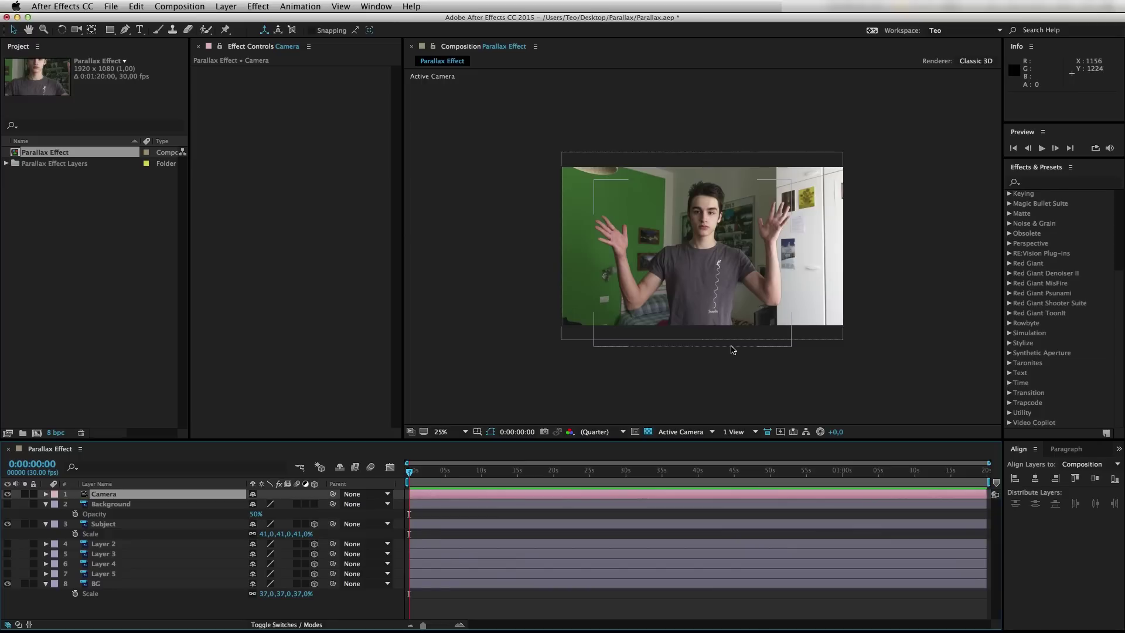
- Push the BG layer back to a Z position of 2927 and scale it up to 112% to fill the frame
click(154, 584)
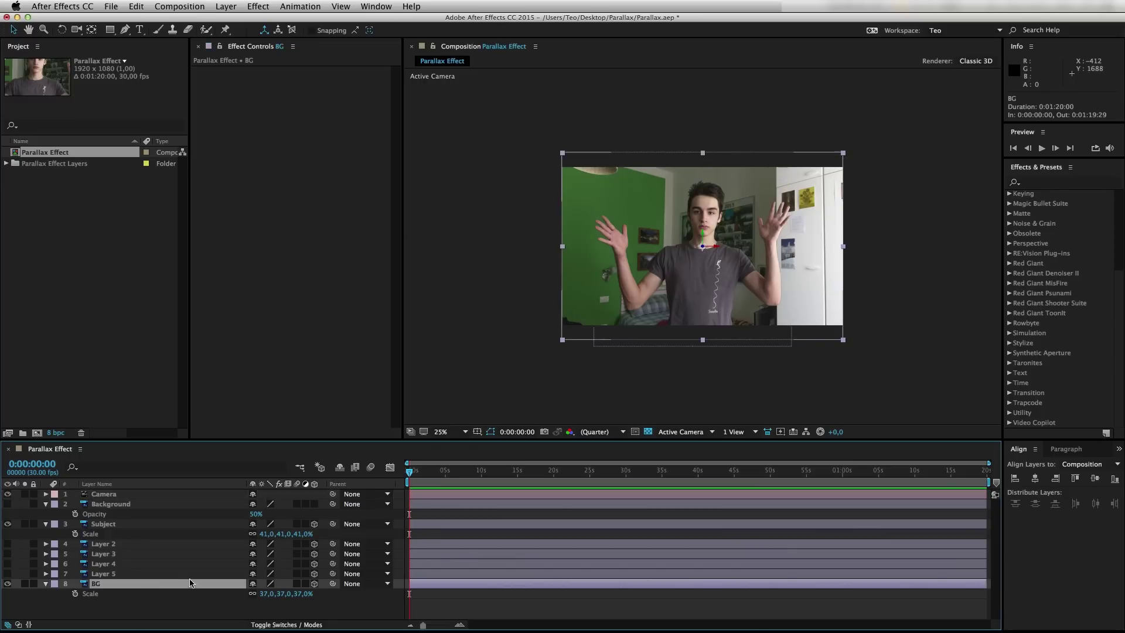
key(p)
drag(296, 594, 511, 592)
drag(751, 279, 909, 346)
- Examine the depth between the layers by orbiting in Custom View 1, and return to the Active Camera view
click(683, 432)
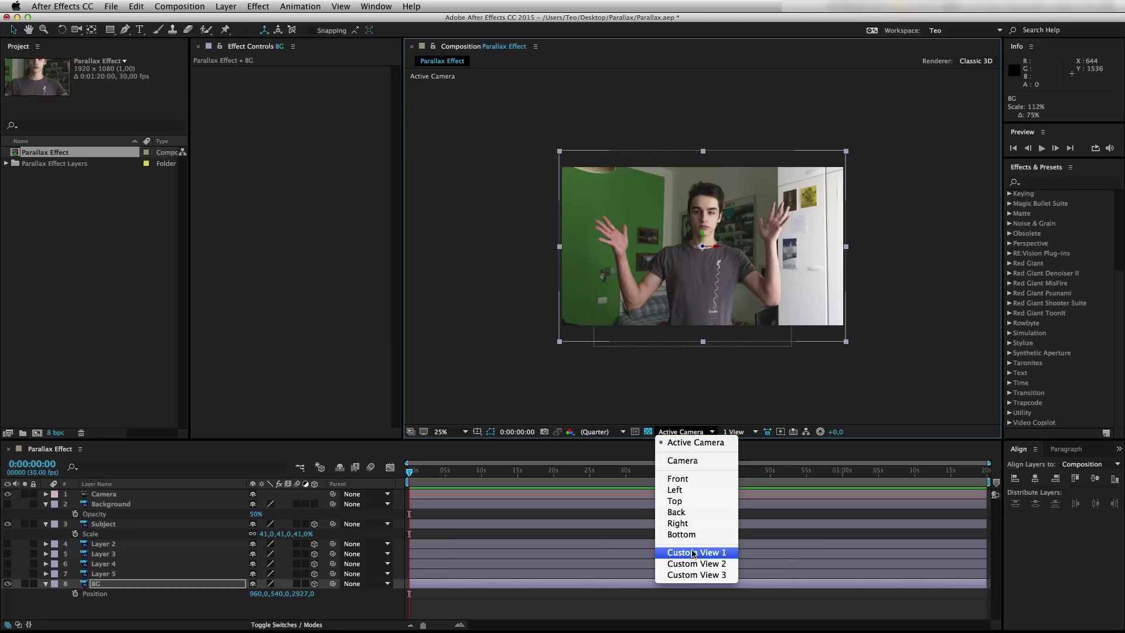
click(693, 556)
key(c)
drag(701, 300, 654, 266)
click(682, 432)
click(685, 440)
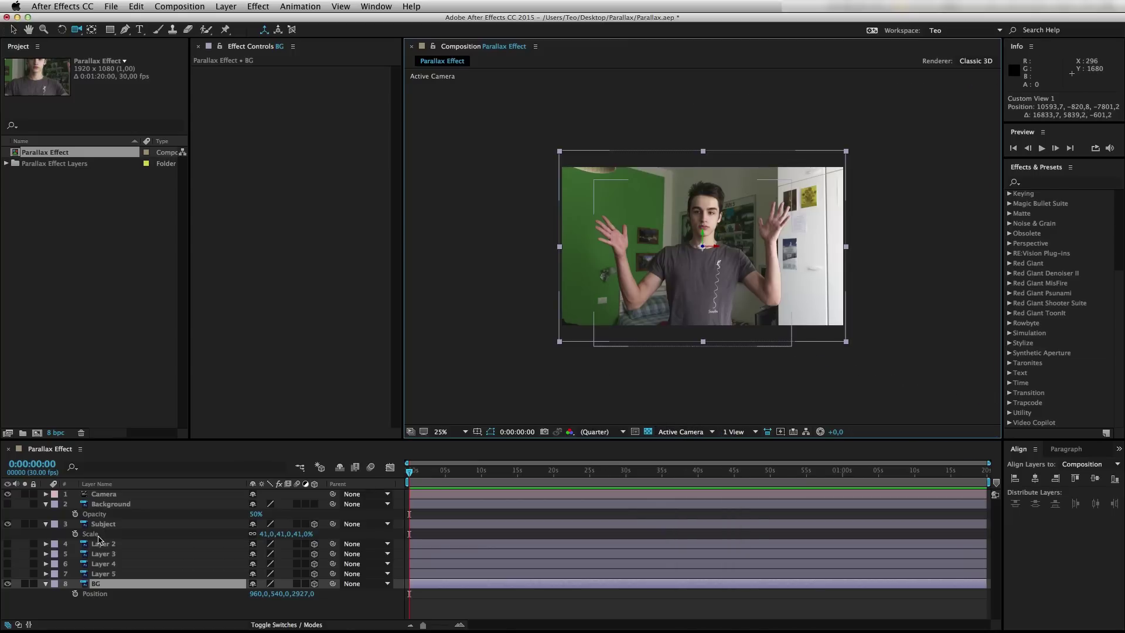
- Try moving the camera to test the parallax, and undo the camera move
key(c)
key(c)
mouse_move(709, 265)
mouse_down()
mouse_move(706, 254)
mouse_move(710, 276)
mouse_up()
key(cmd+z)
- Enlarge the Subject layer to 42.7%, reposition it over the room, and fit the composition in the viewer
click(121, 525)
key(v)
drag(717, 275, 722, 271)
drag(798, 177, 801, 174)
drag(777, 218, 776, 218)
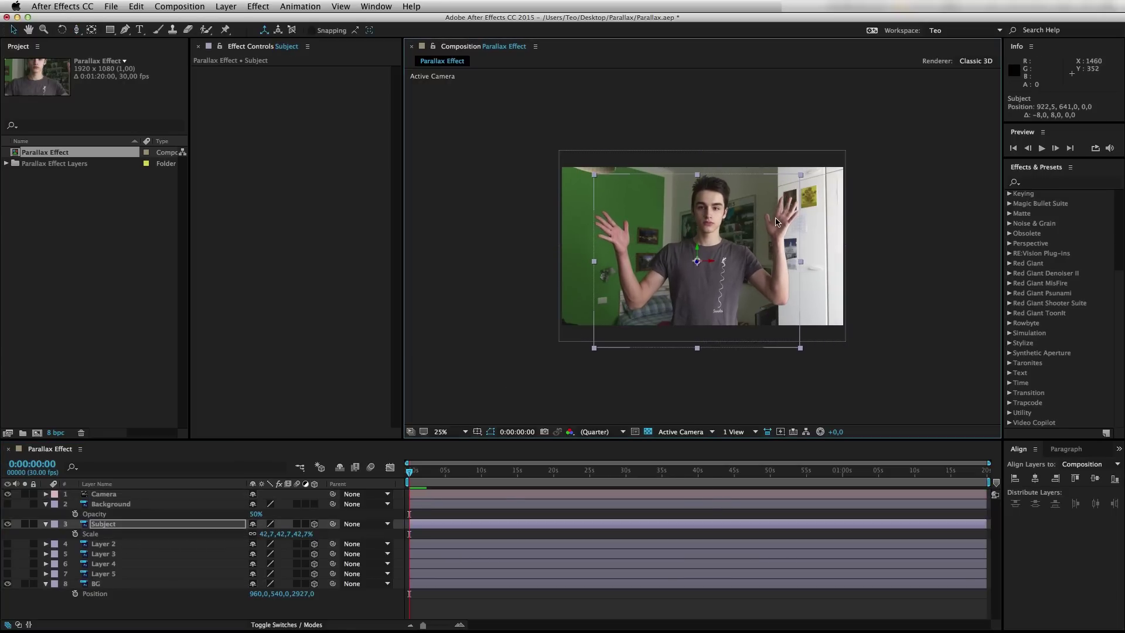
click(445, 432)
click(434, 529)
click(316, 611)
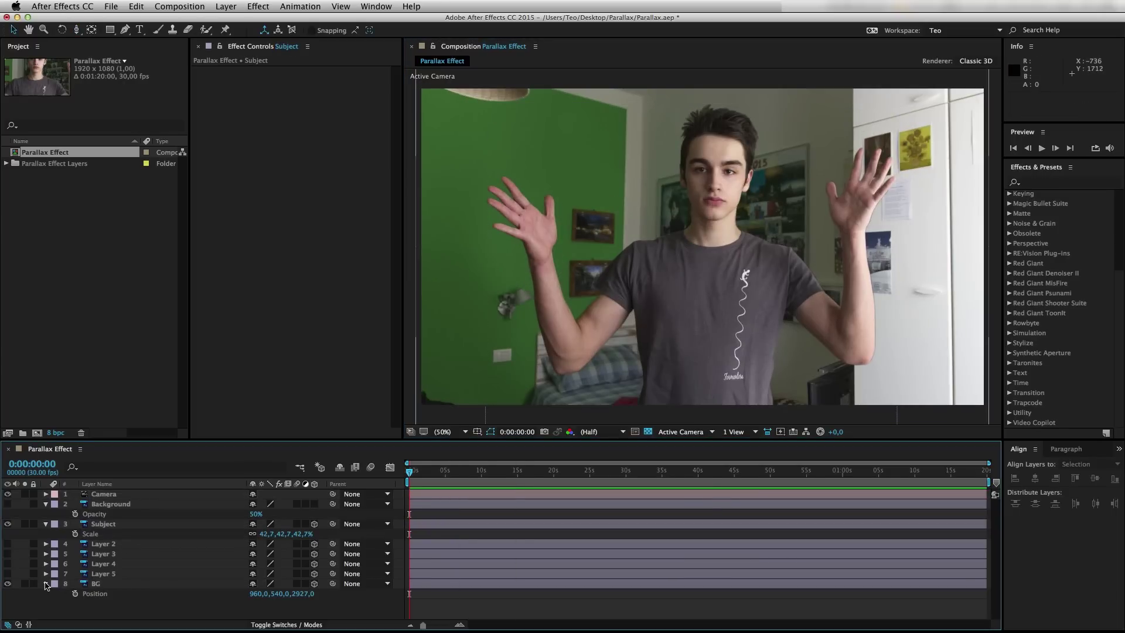
- Rename Layers 2 to 5 as Ball01, Ball02, Ball03 and Ball04
click(103, 544)
key(Return)
text(Ball01)
key(Tab)
text(Ball02)
key(Tab)
text(Ball03)
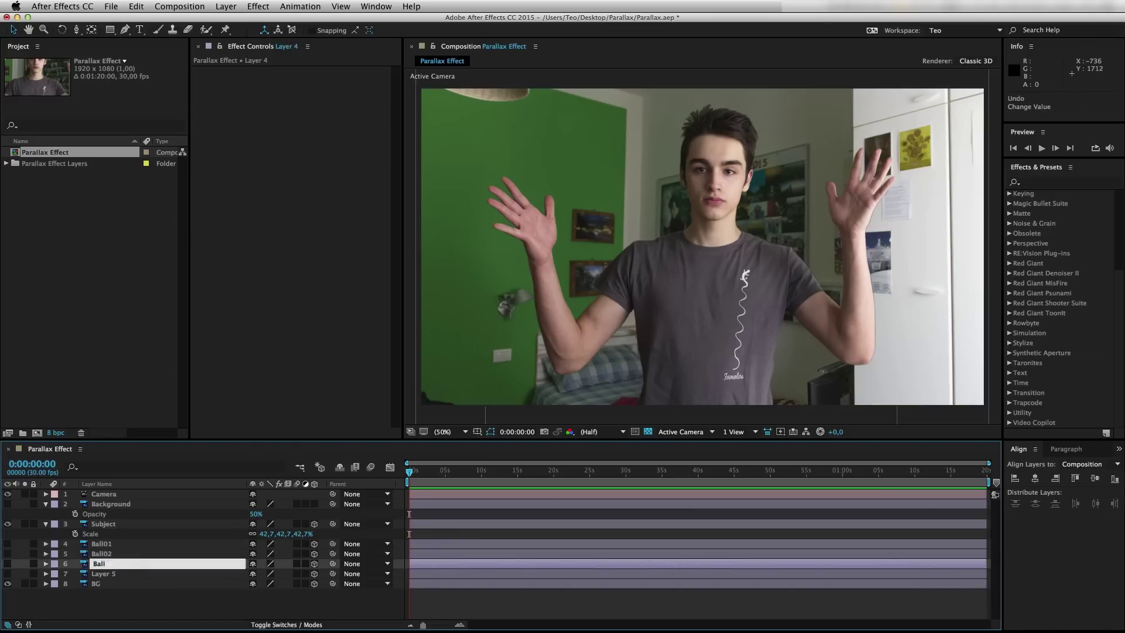
key(Tab)
text(Ball04)
key(Return)
- Move the Background layer to the bottom of the stack and make the four ball layers visible
click(45, 524)
click(46, 504)
drag(111, 504, 111, 569)
click(101, 514)
drag(7, 514, 8, 544)
- Bring the four balls into the frame, two on each side of the person
scroll(658, 278, down, 2)
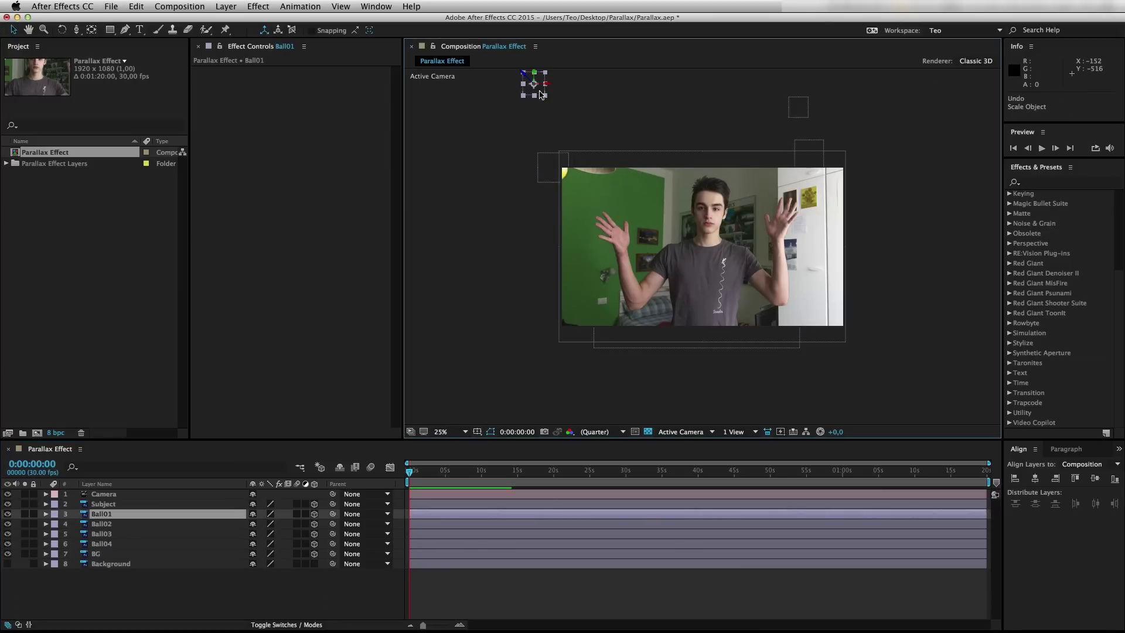
drag(539, 98, 640, 197)
click(547, 176)
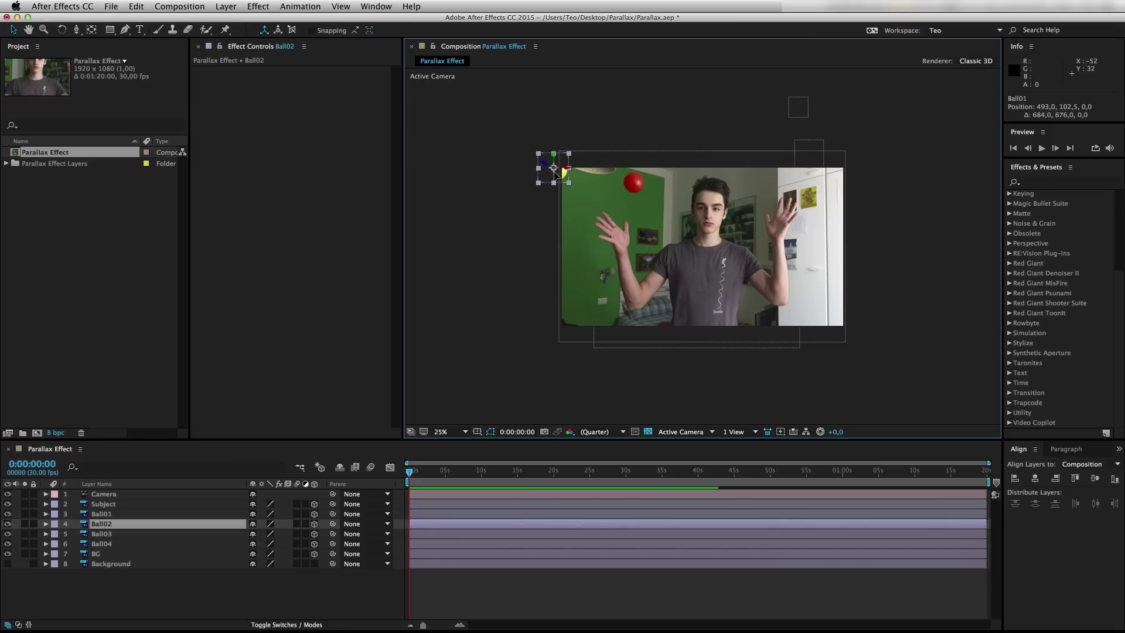
drag(546, 176, 612, 315)
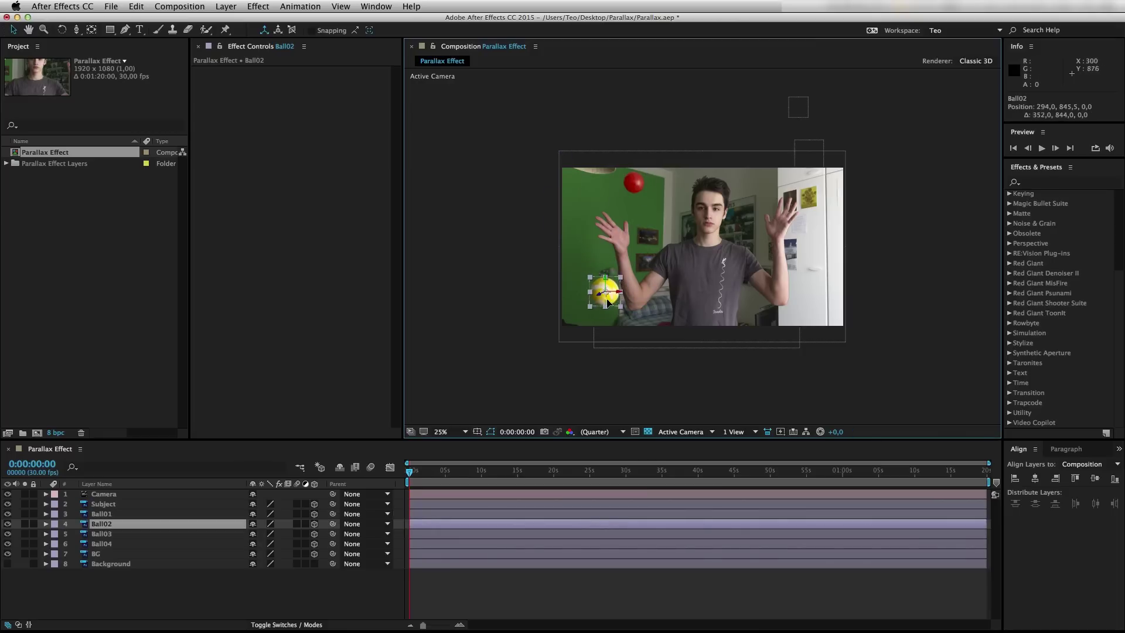
mouse_move(637, 189)
mouse_down()
mouse_move(657, 275)
mouse_move(636, 188)
mouse_up()
drag(809, 155, 762, 300)
drag(804, 111, 805, 198)
- Show the Background layer on top as a reference and match Ball01 and Ball02 to its red and yellow balls
drag(111, 564, 112, 492)
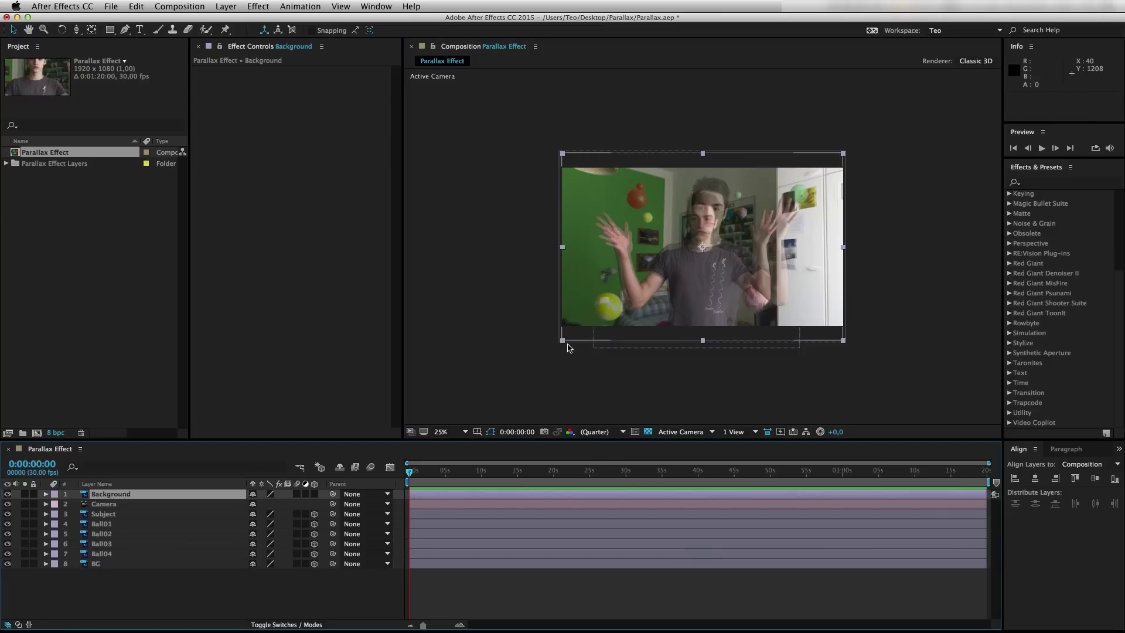
key(period)
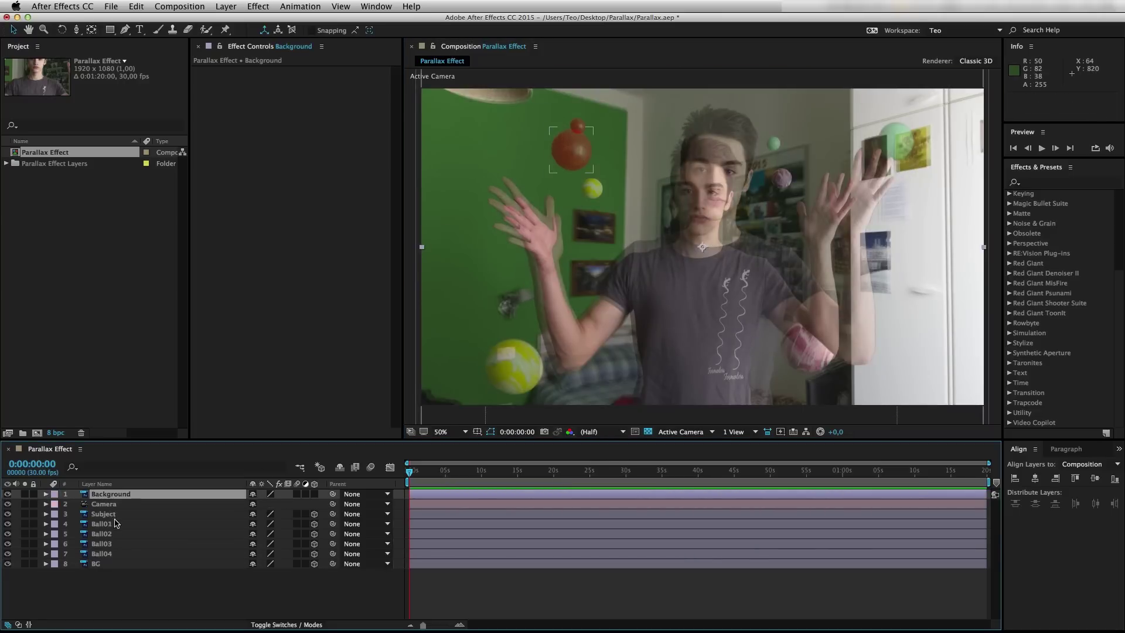
click(115, 523)
drag(578, 157, 583, 132)
click(507, 393)
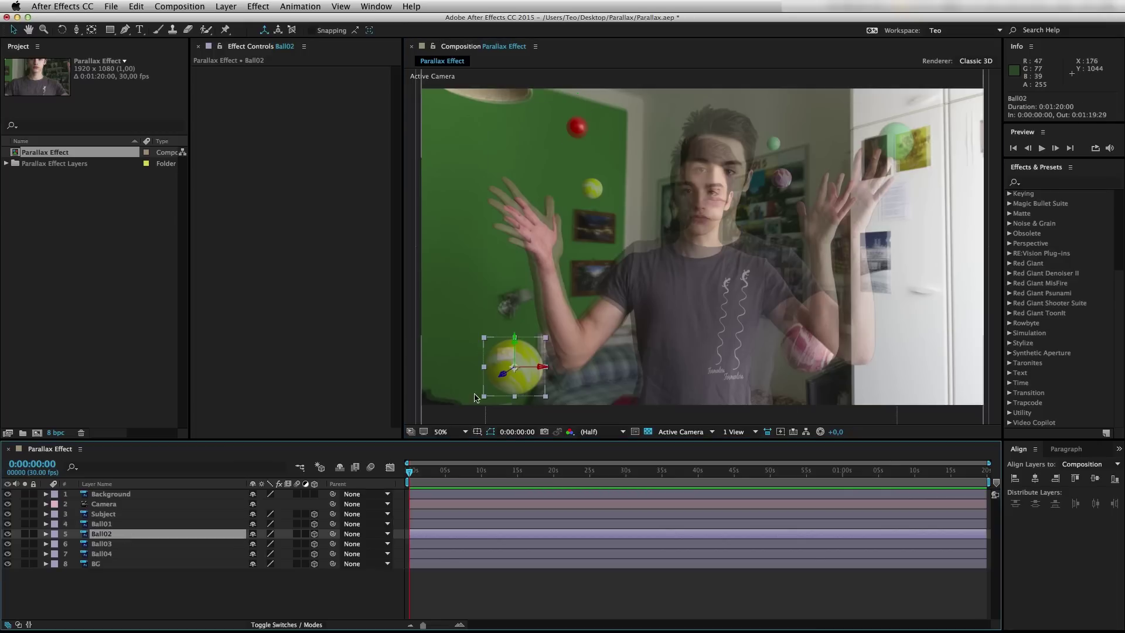
drag(519, 375, 606, 204)
- Place Ball03 over the pink ball in the reference photo and scale it to 41%
click(821, 350)
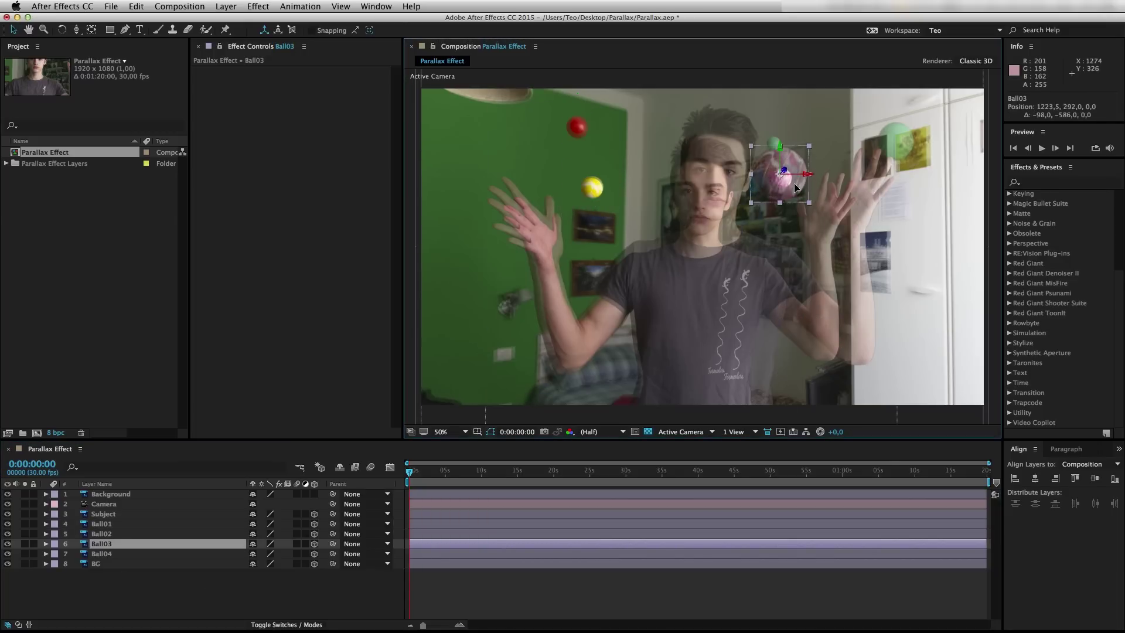
drag(795, 188, 797, 191)
key(s)
drag(288, 555, 254, 554)
- Match Ball04 to the green ball in the reference photo at 53% scale, and hide the Background layer
click(117, 564)
key(s)
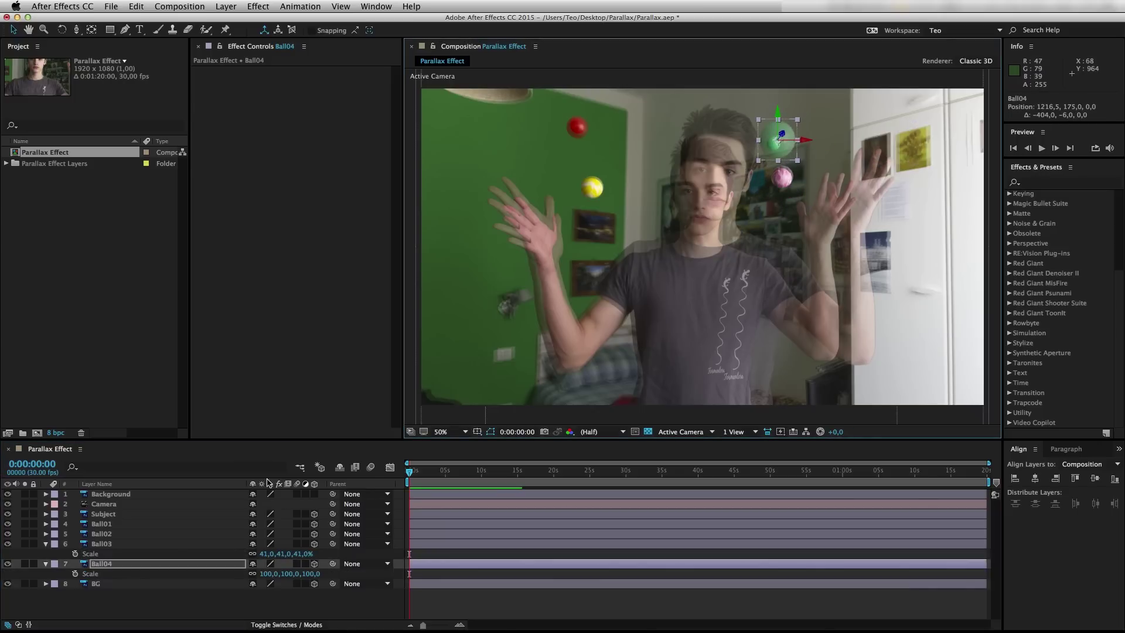
mouse_move(797, 160)
mouse_down()
mouse_move(789, 151)
mouse_move(799, 149)
mouse_up()
click(394, 499)
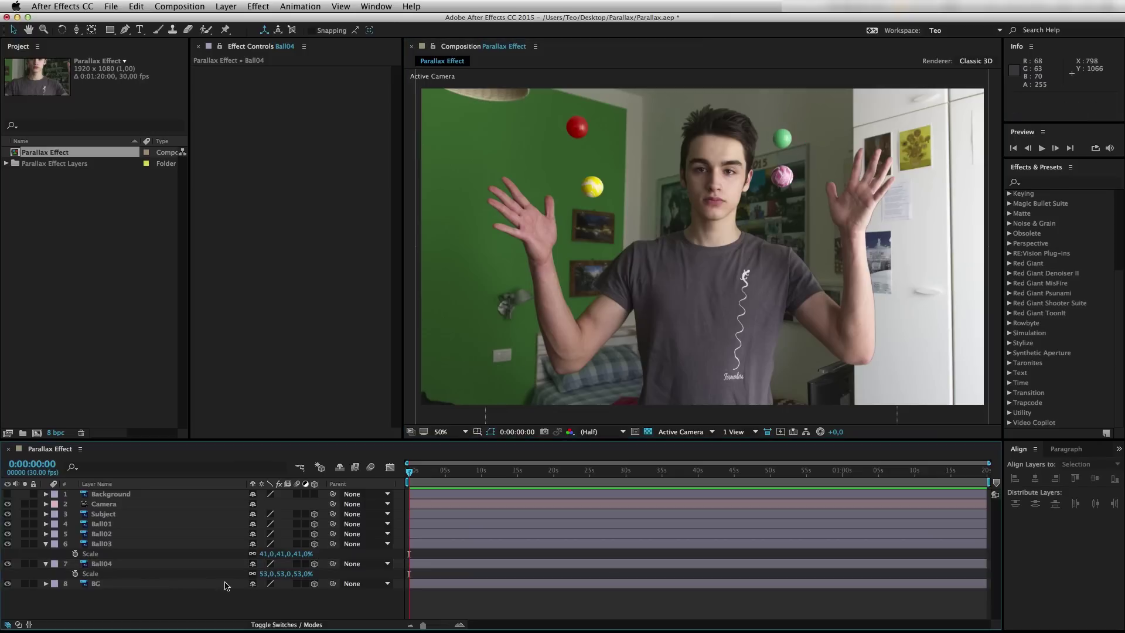
- Push Ball01 farther from the camera in depth and reposition it just above the yellow ball
click(138, 525)
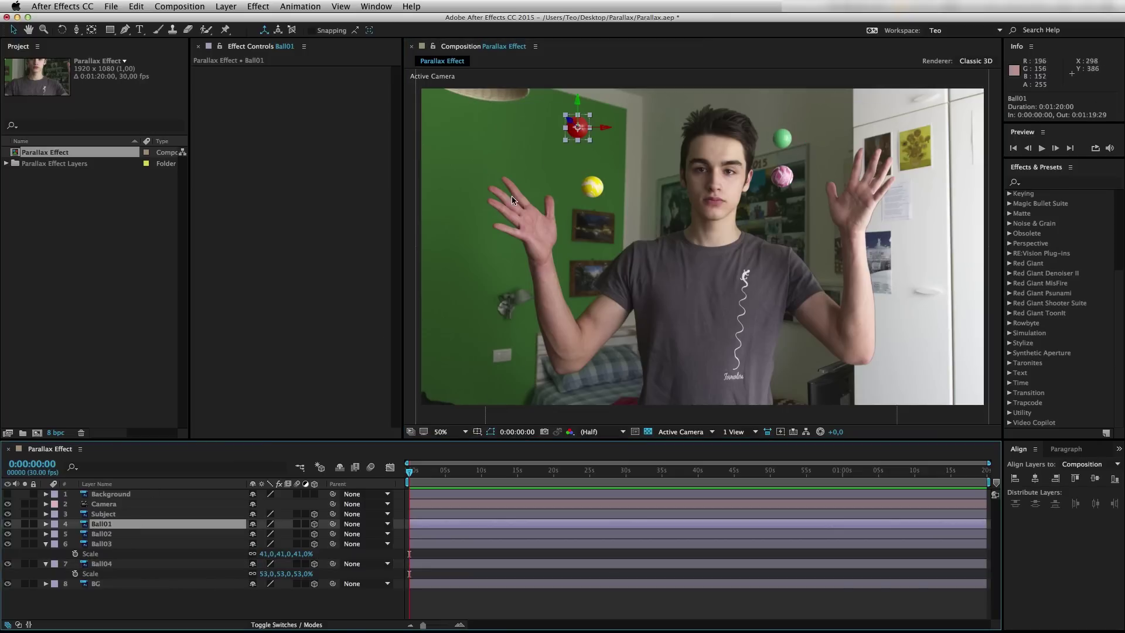
drag(576, 127, 637, 178)
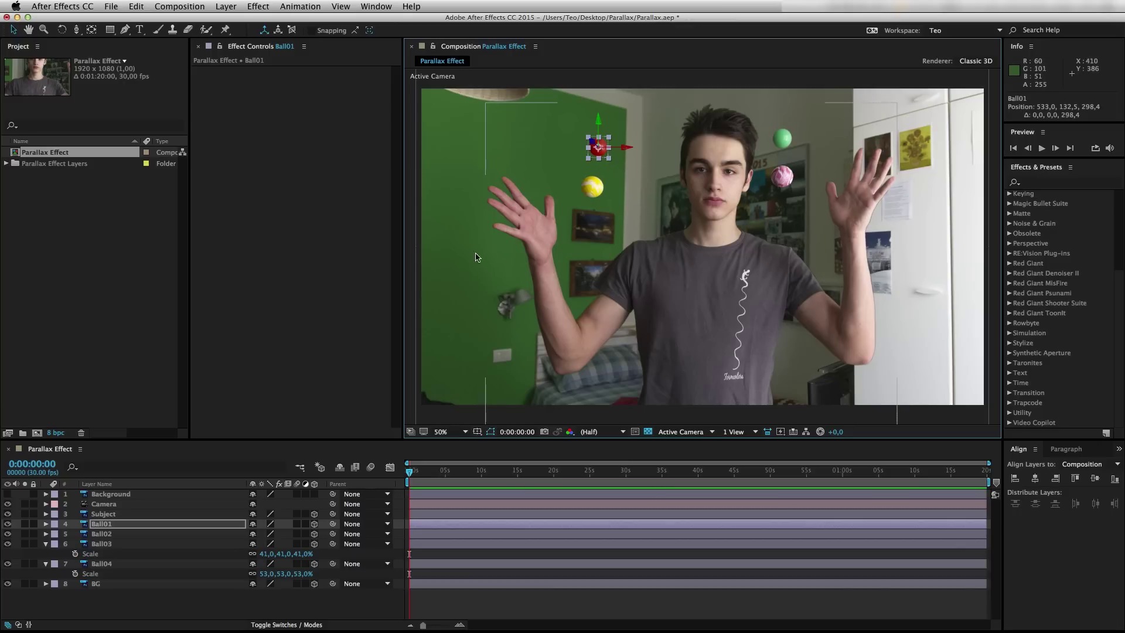
key(shift+super+a)
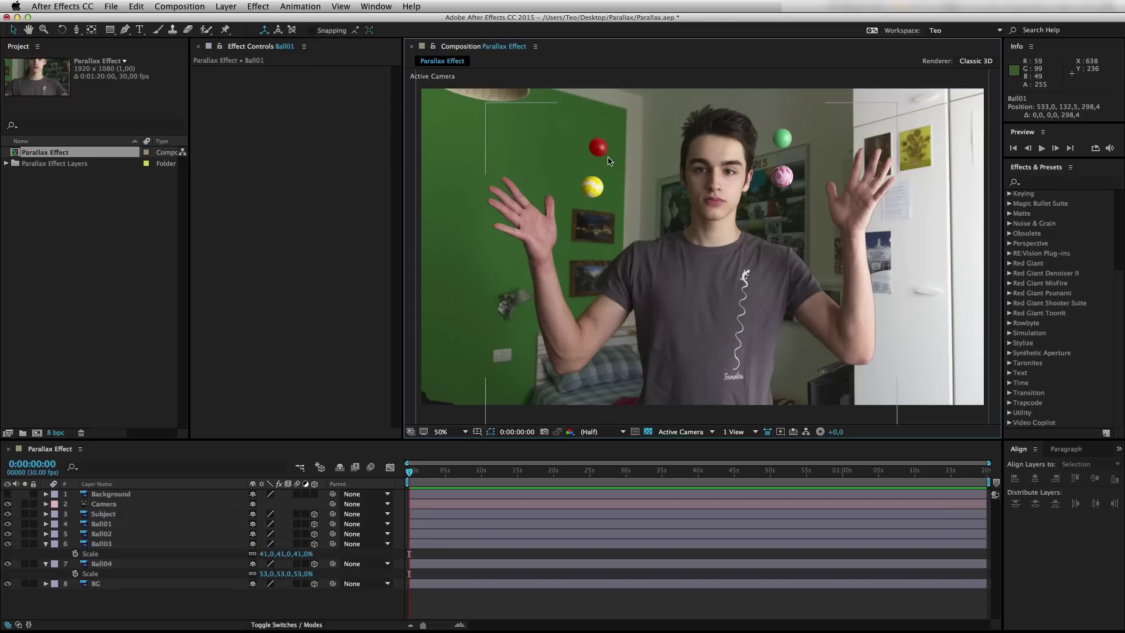
click(597, 147)
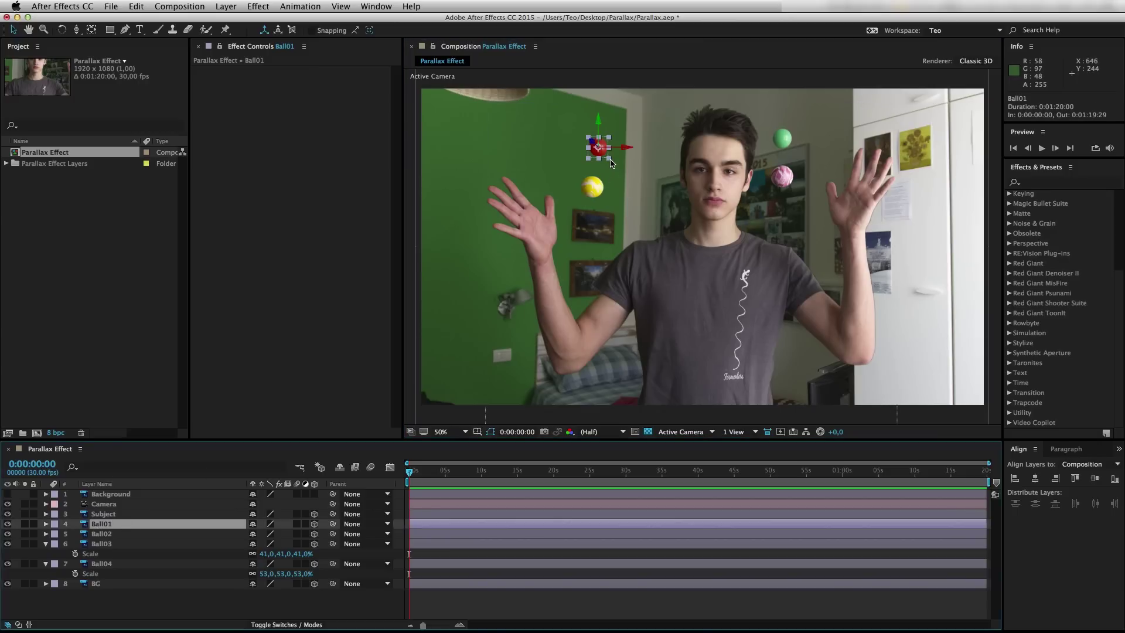
drag(599, 148, 591, 139)
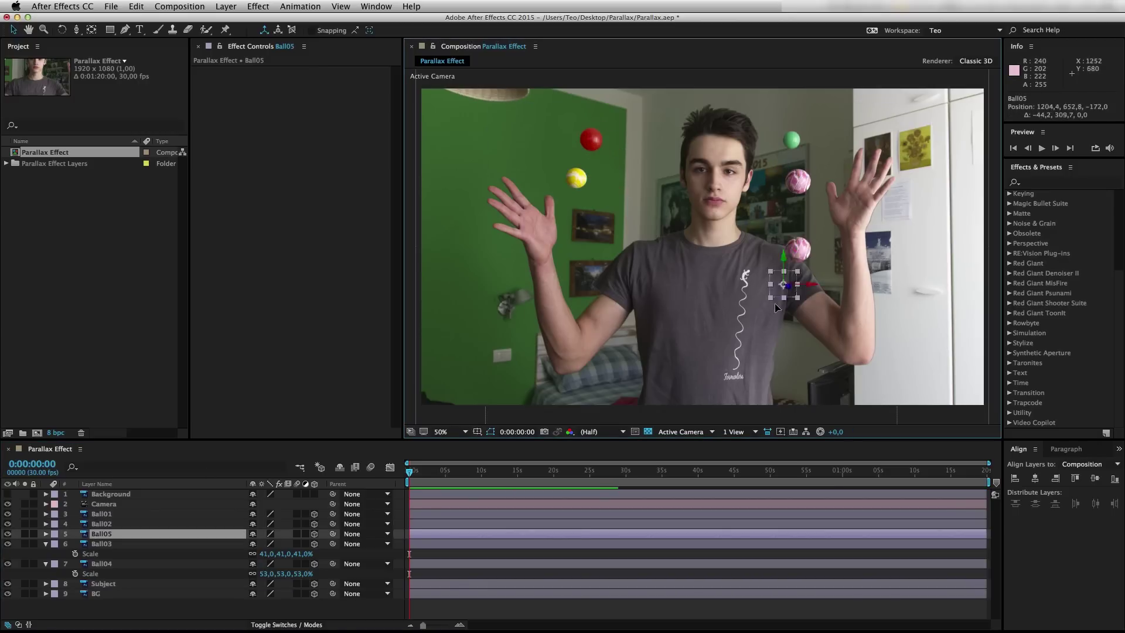
- Bring Ball05 close to the camera at the frame's lower-left corner and soften it with Fast Blur at 11 blurriness, toggling Repeat Edge Pixels
drag(799, 249, 541, 400)
drag(533, 383, 535, 396)
click(1031, 182)
text(fast)
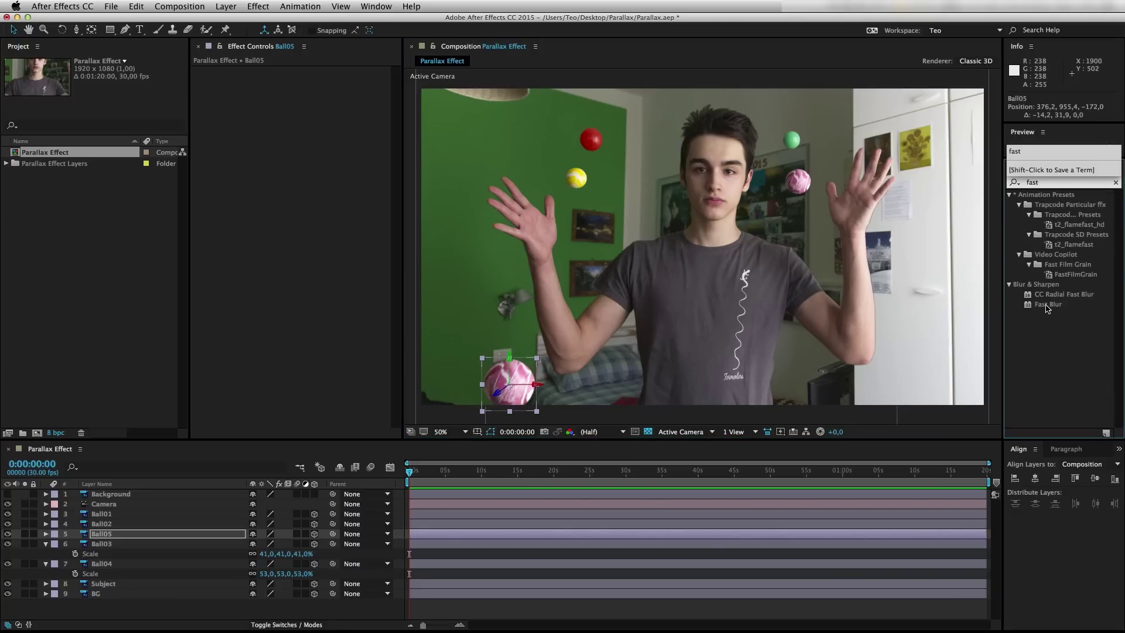
drag(1049, 304, 526, 381)
drag(314, 81, 321, 82)
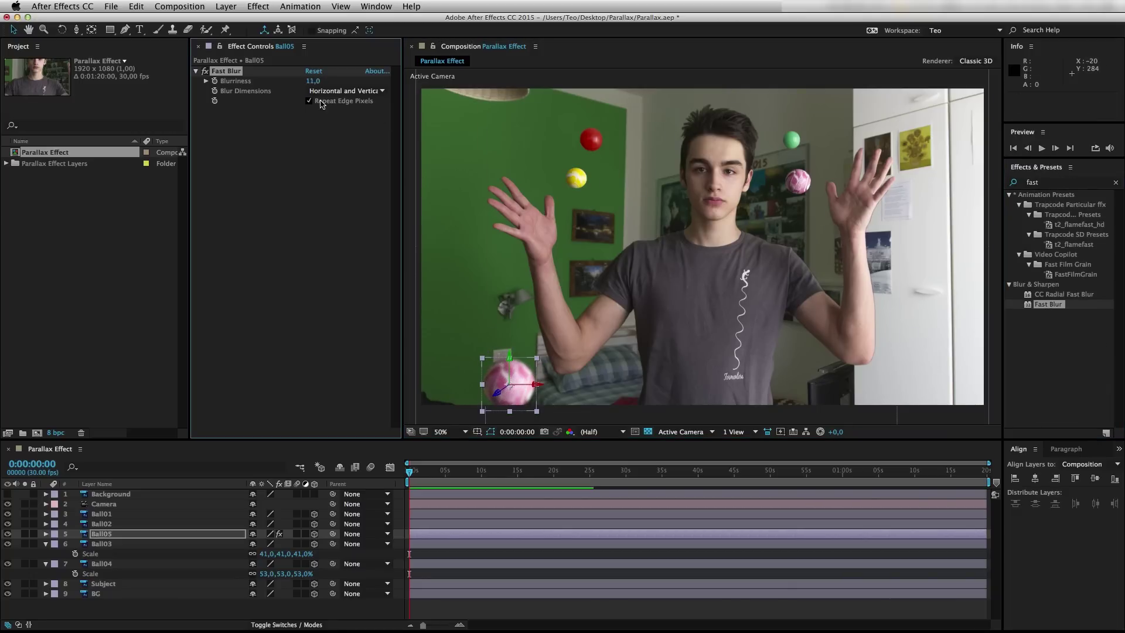
click(313, 101)
click(315, 80)
drag(497, 392, 521, 390)
- Duplicate the yellow ball and place the copy between the torso and the raised arm beside the wardrobe
click(588, 181)
key(ctrl+d)
drag(588, 182, 791, 339)
- Recolor Ball06 to turquoise using Hue/Saturation with Master Hue 119° and Master Lightness -8
double_click(1052, 179)
text(hue)
double_click(1058, 205)
drag(320, 128, 393, 123)
click(451, 417)
- Add the expression time*2 to Ball06's Z Rotation
click(163, 595)
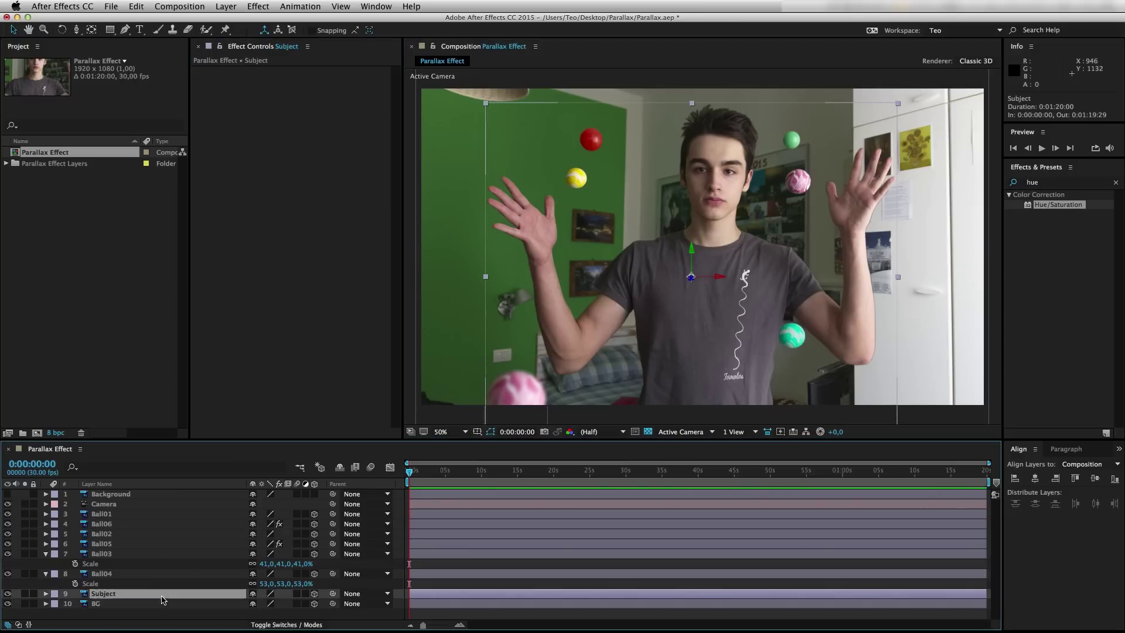
click(145, 574)
click(142, 544)
click(135, 514)
click(132, 526)
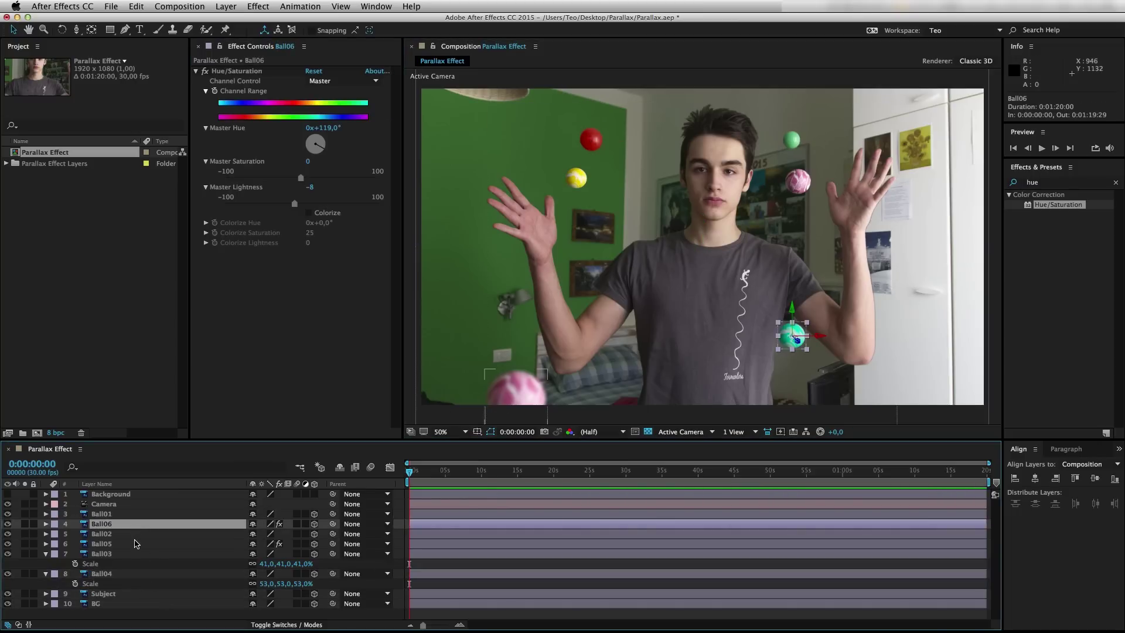
key(r)
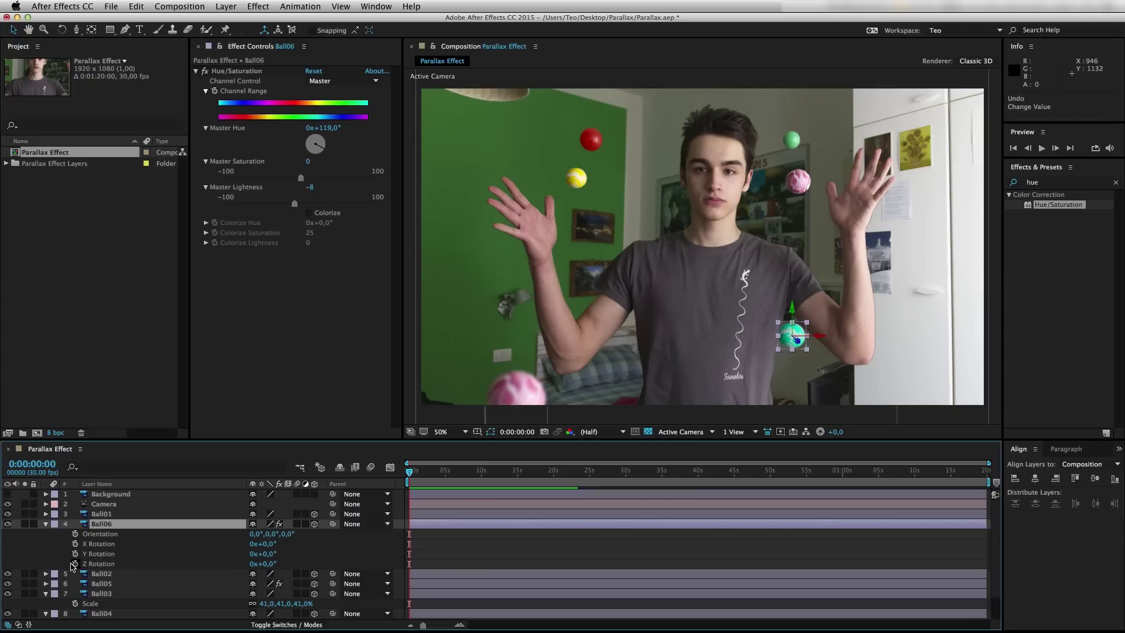
alt+click(75, 564)
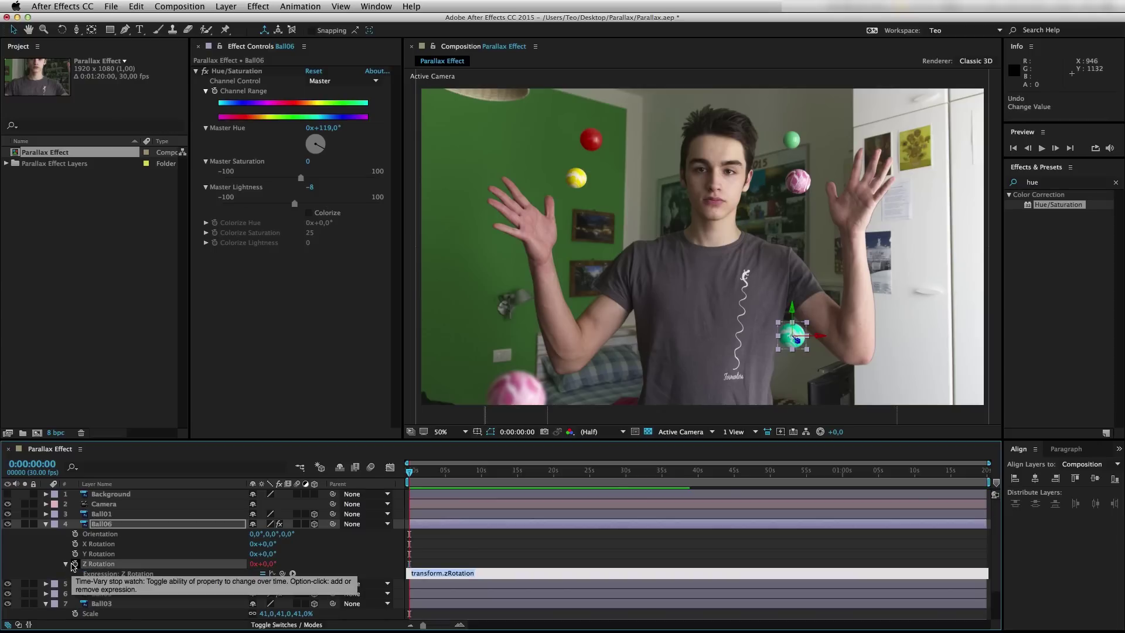
text(time*2)
key(KP_Enter)
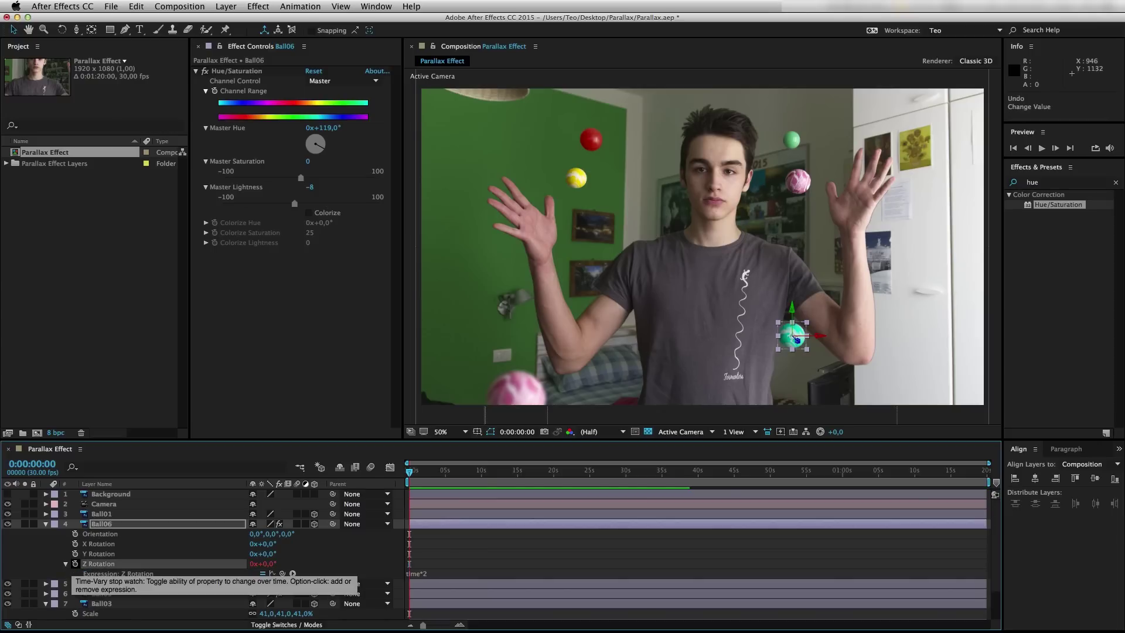
- Preview Ball06's spin and change its Z Rotation expression to time*8
key(space)
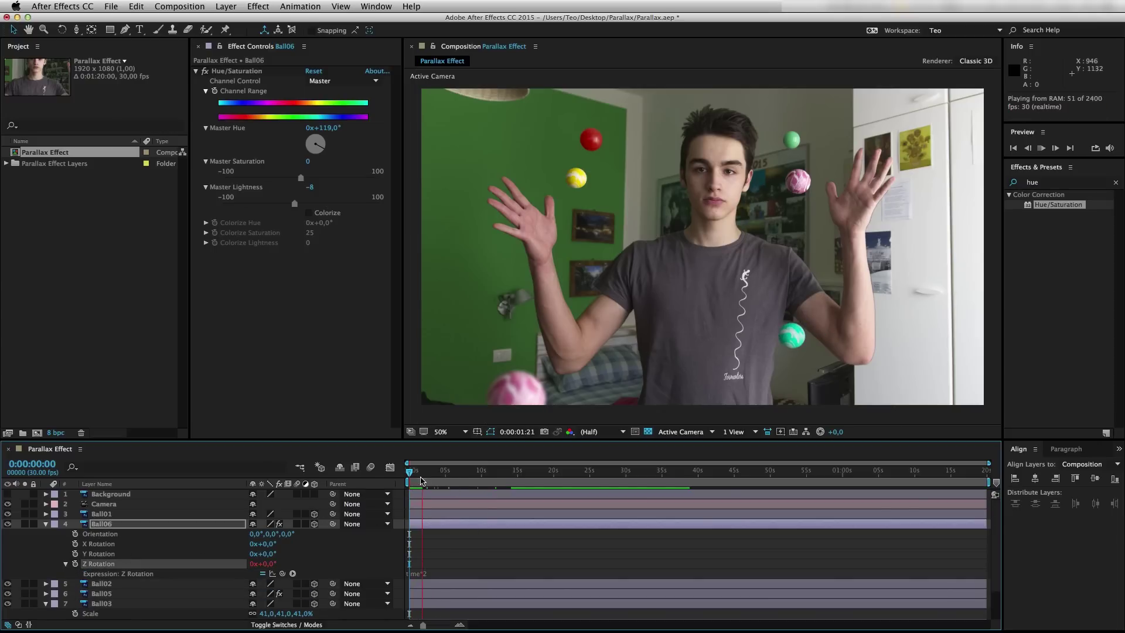
key(space)
key(space)
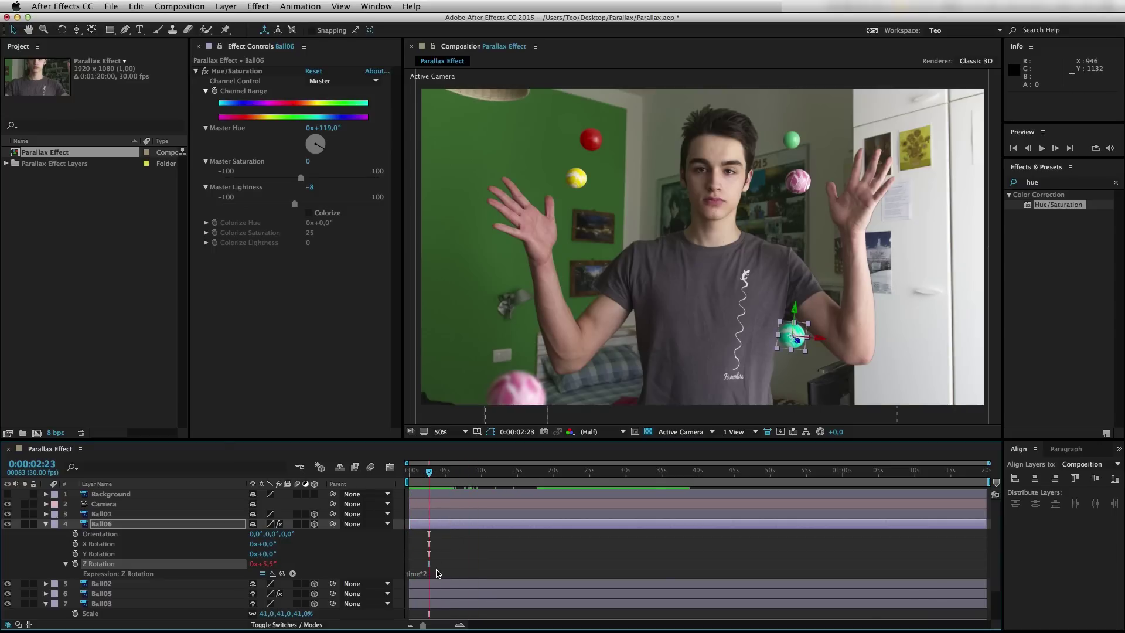
click(456, 571)
key(BackSpace)
text(8)
key(KP_Enter)
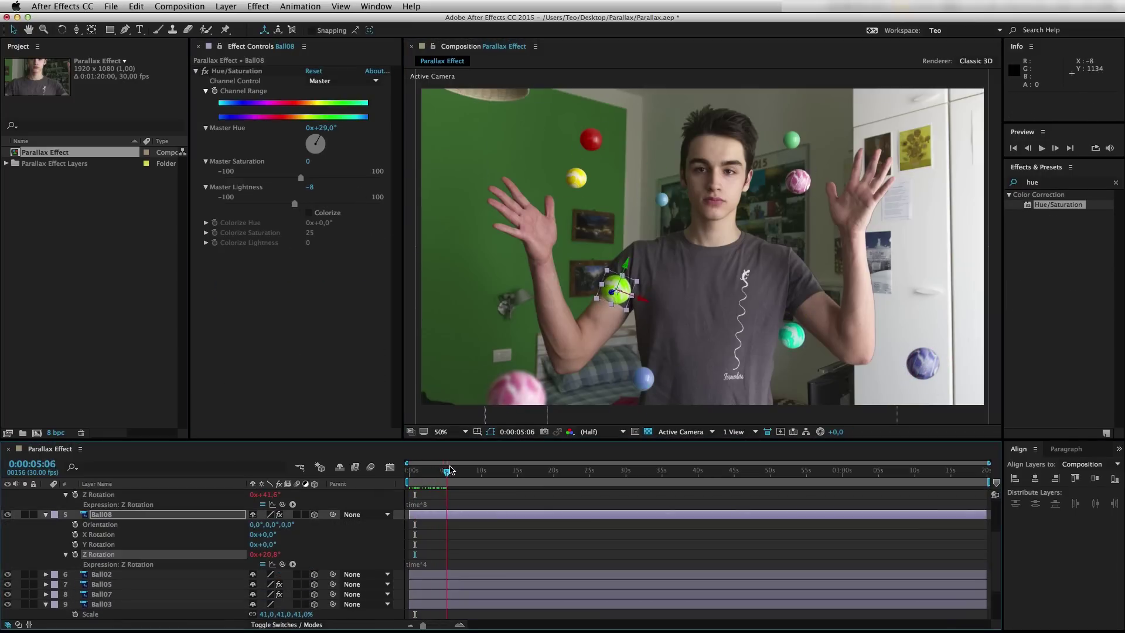
- End the work area at 0:00:05:01 and trim the composition to the work area
click(414, 472)
drag(413, 472, 408, 471)
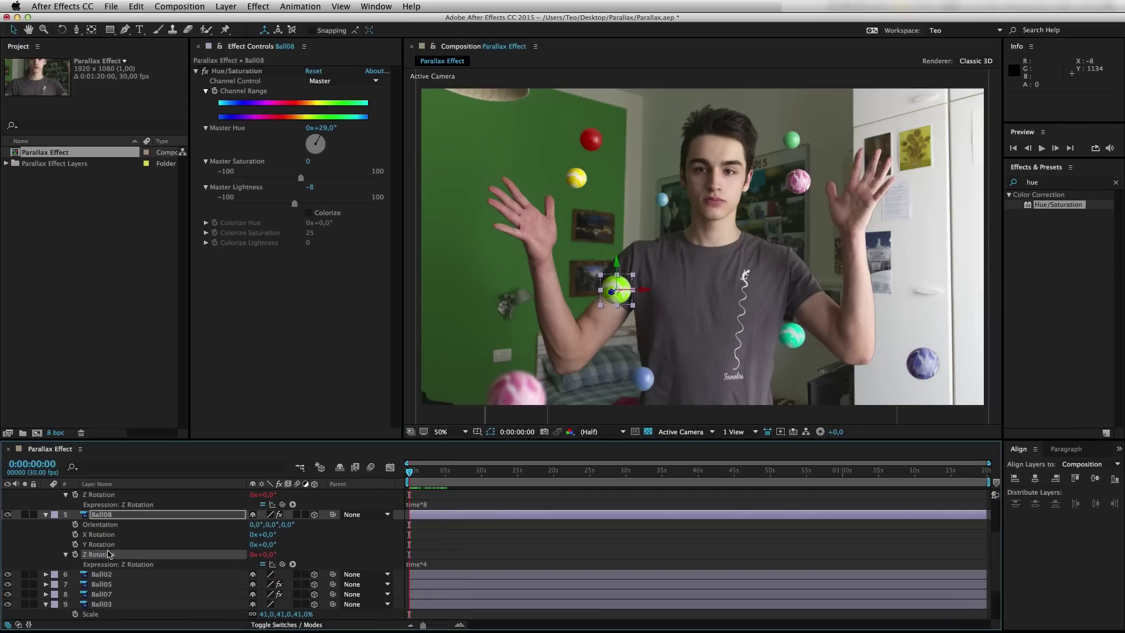
scroll(126, 549, up, 3)
click(128, 505)
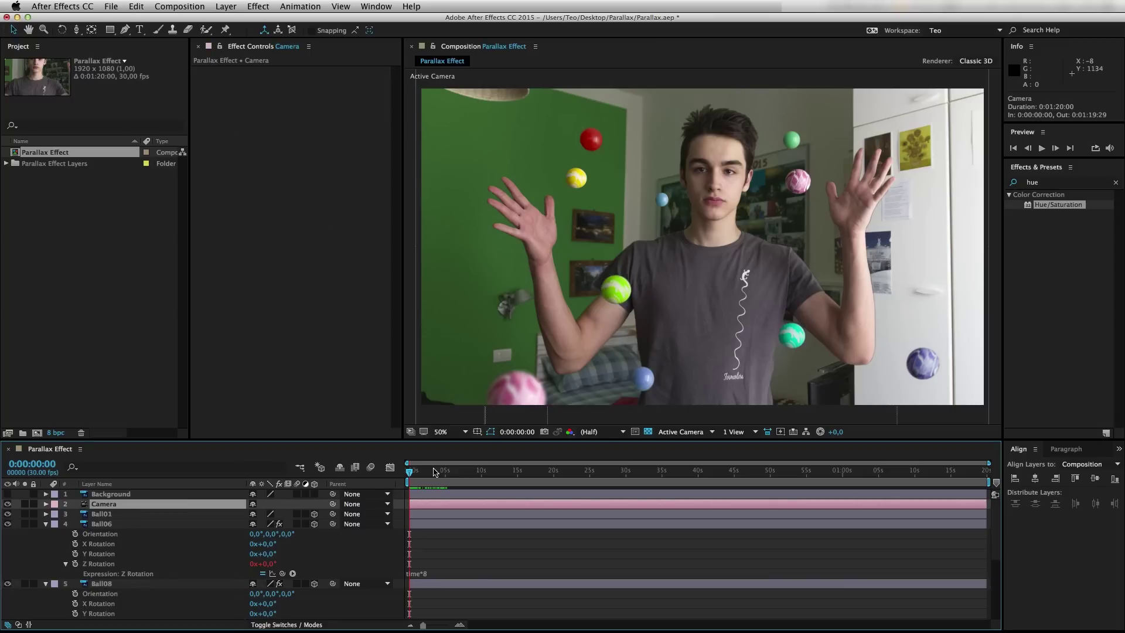
drag(437, 471, 445, 470)
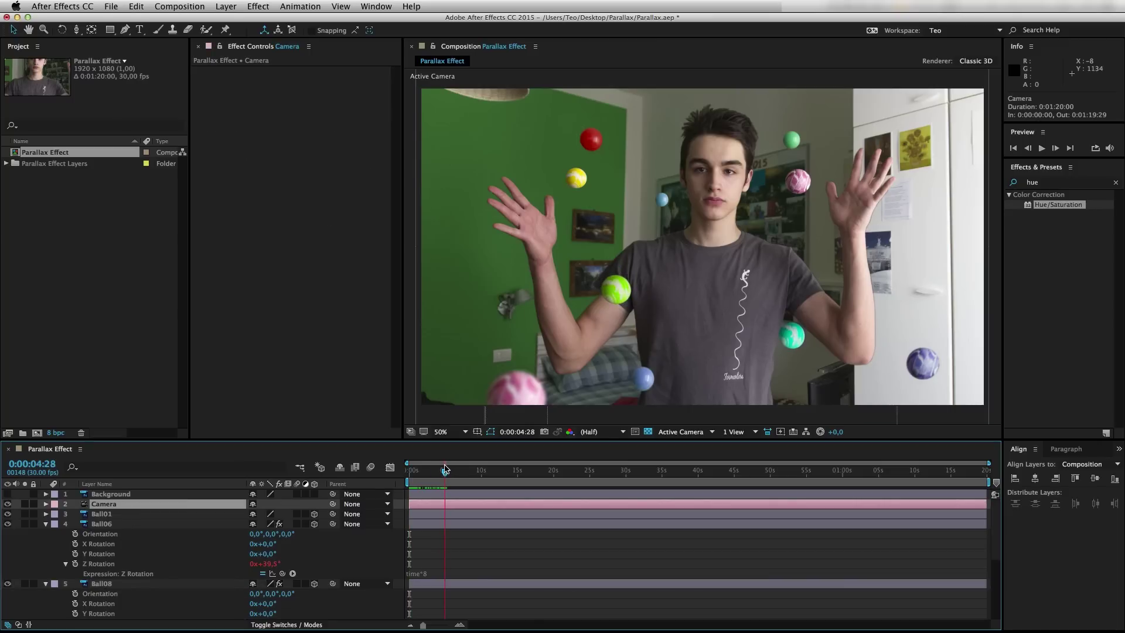
key(n)
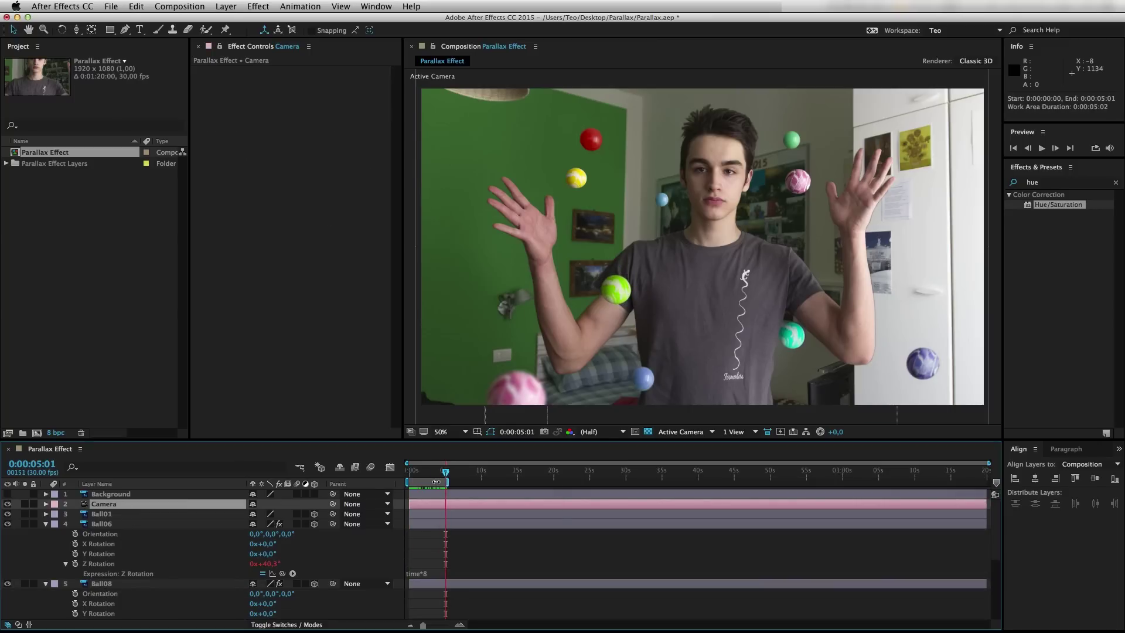
right_click(437, 482)
click(452, 518)
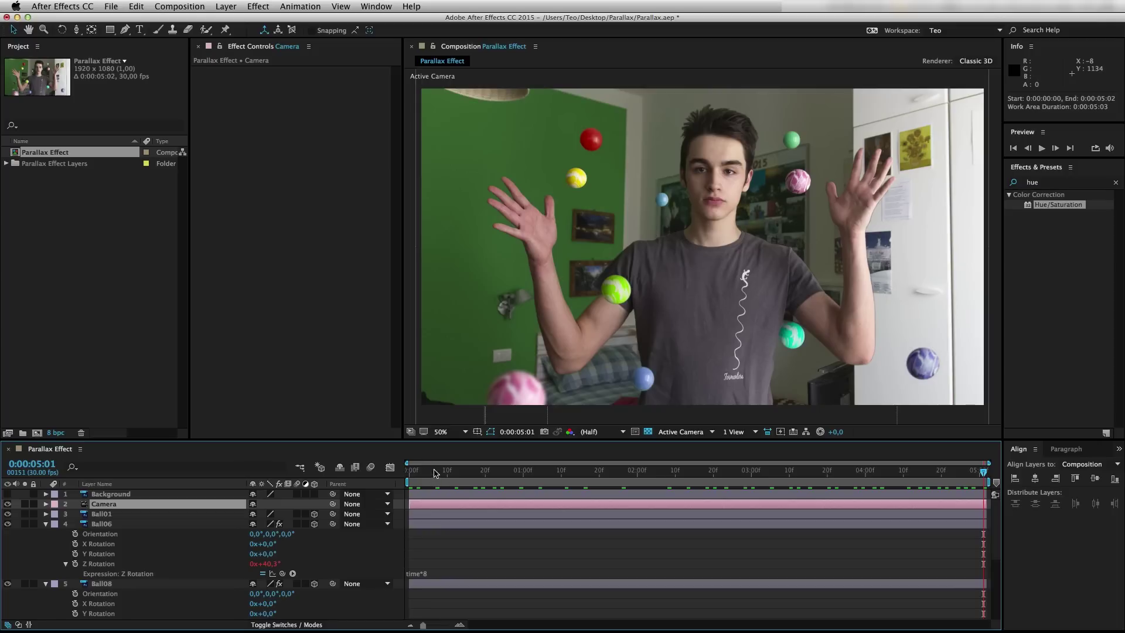
- Keyframe the Camera's Position at the first frame and dolly it forward to Z -1241.3 at 0:00:05:01
drag(432, 472, 370, 470)
key(p)
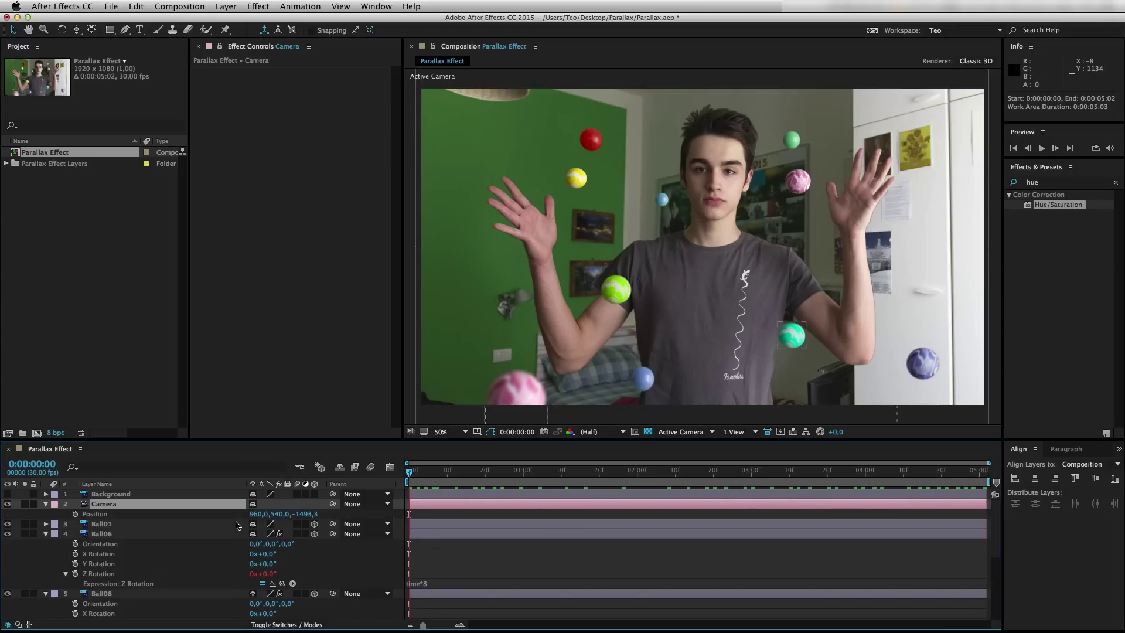
click(76, 514)
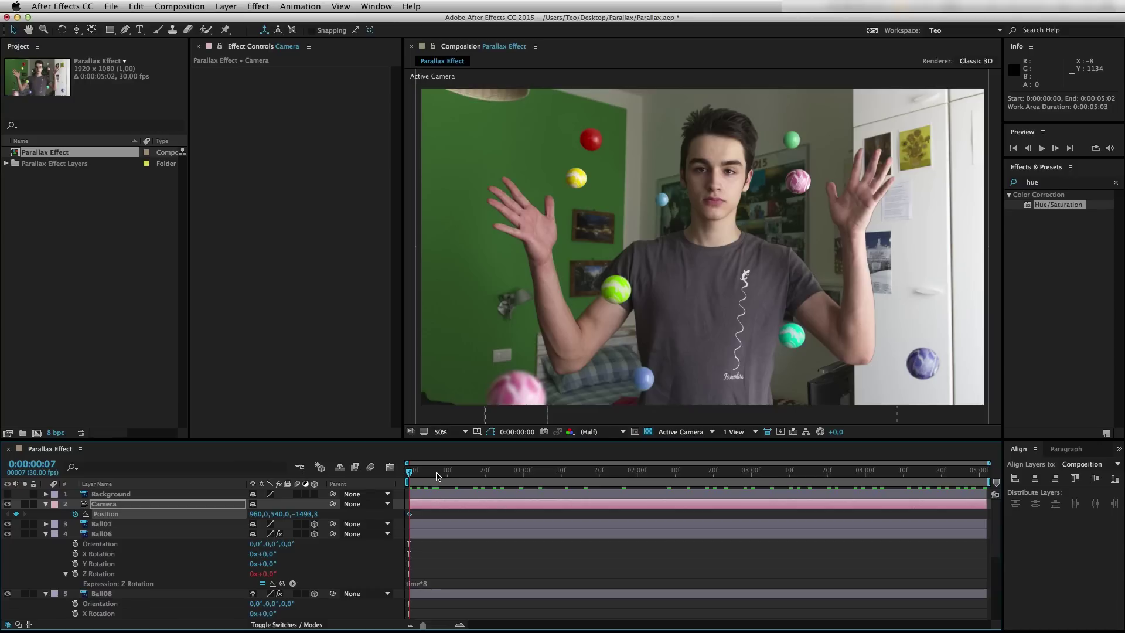
drag(437, 476, 985, 472)
key(c)
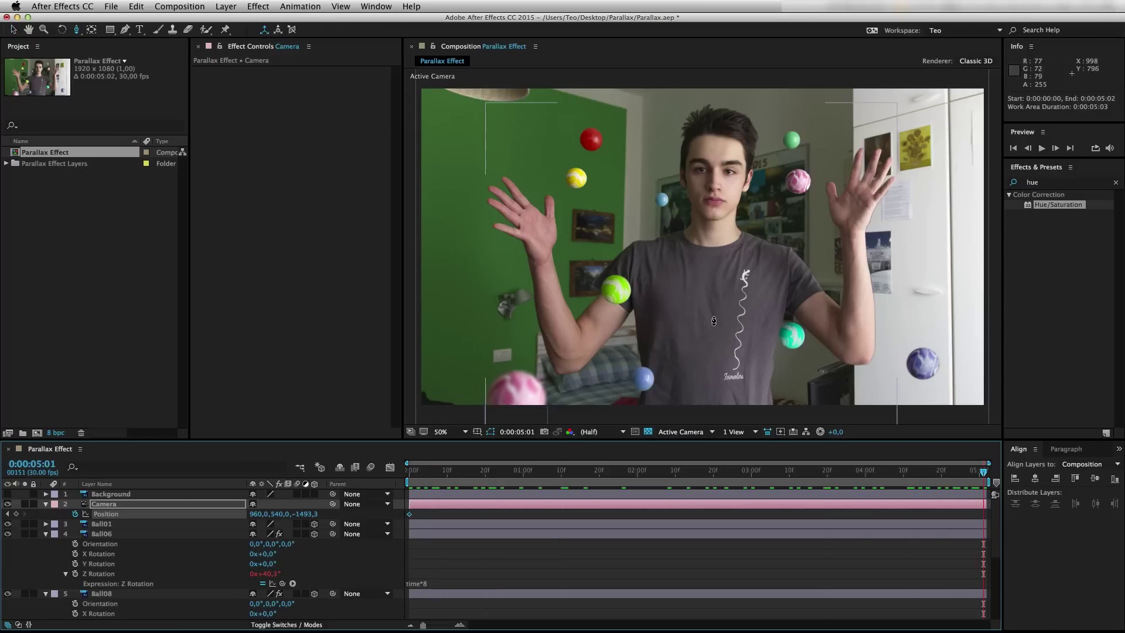
drag(714, 320, 715, 282)
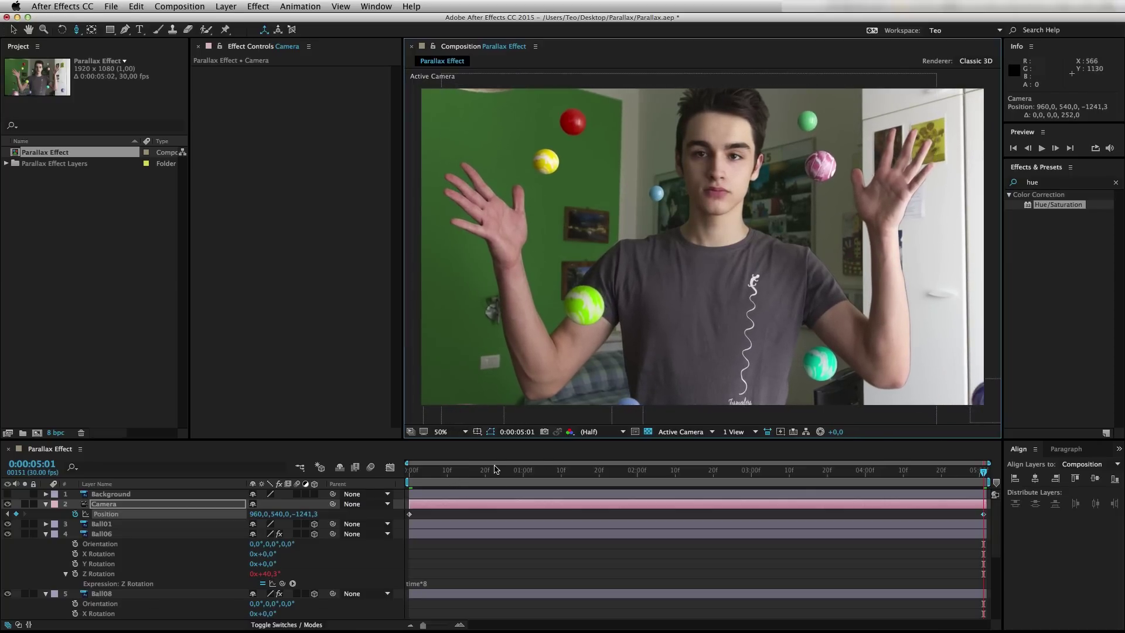
- Examine the camera move and layer depths by orbiting Custom View 1 and scrubbing the timeline, and return to Active Camera
click(683, 432)
click(691, 554)
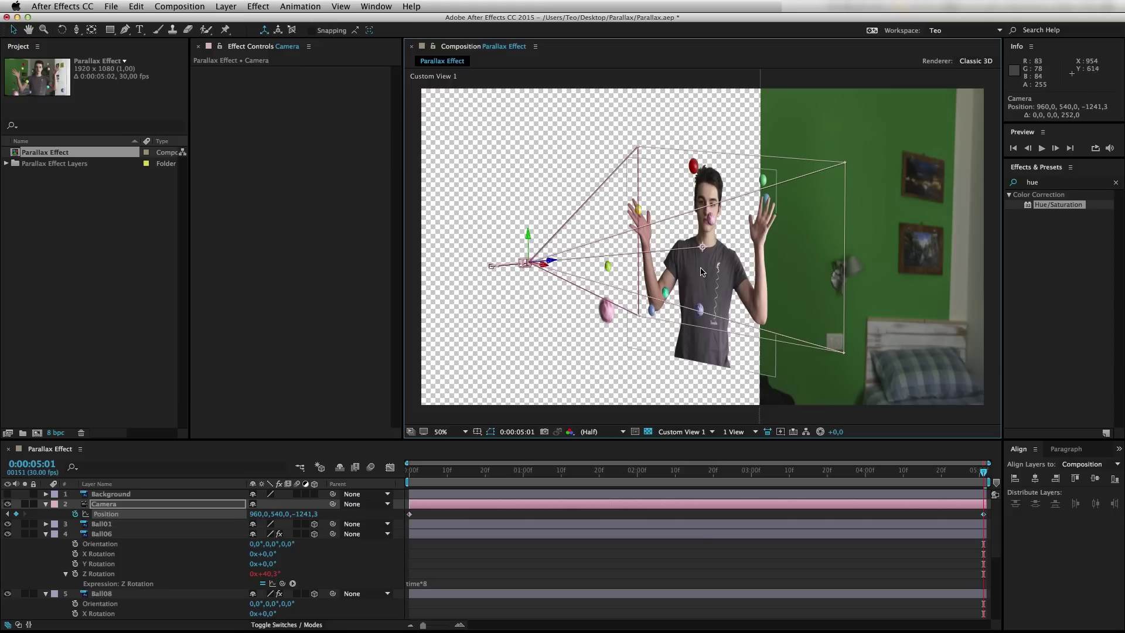
key(c)
drag(629, 220, 762, 227)
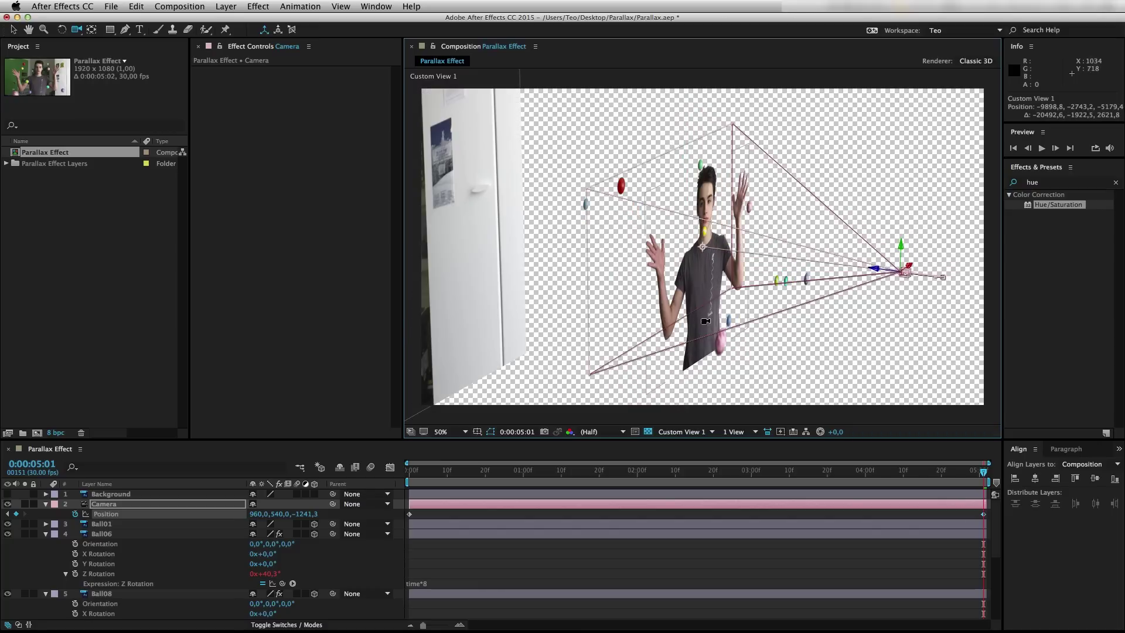
drag(431, 479, 978, 449)
click(687, 432)
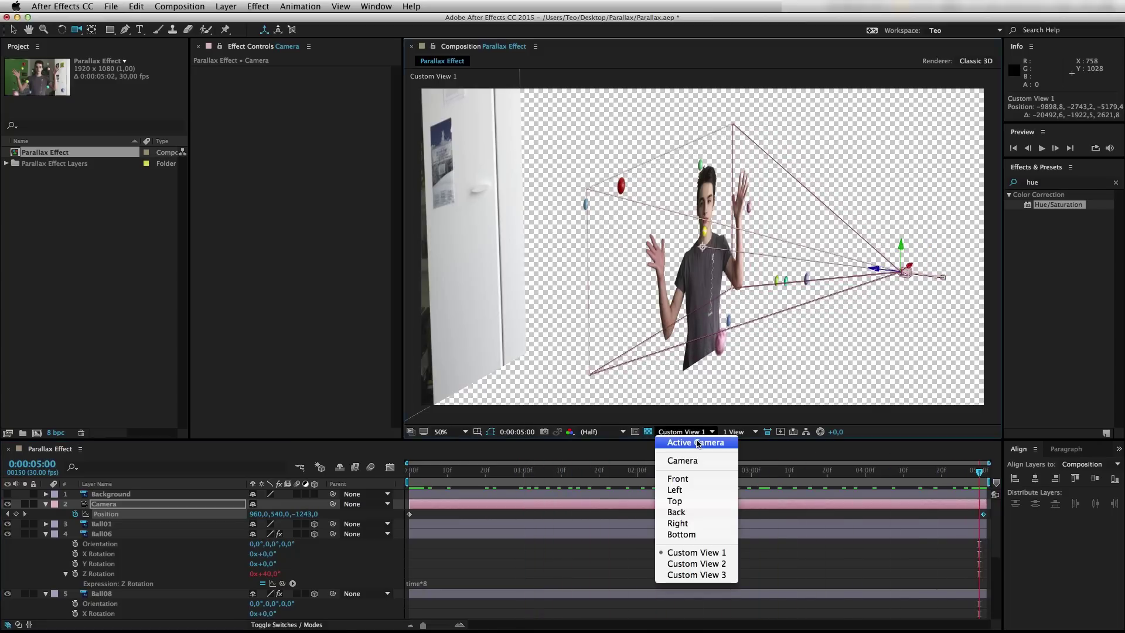
click(697, 443)
- Play back the camera move from the beginning of the composition
click(412, 472)
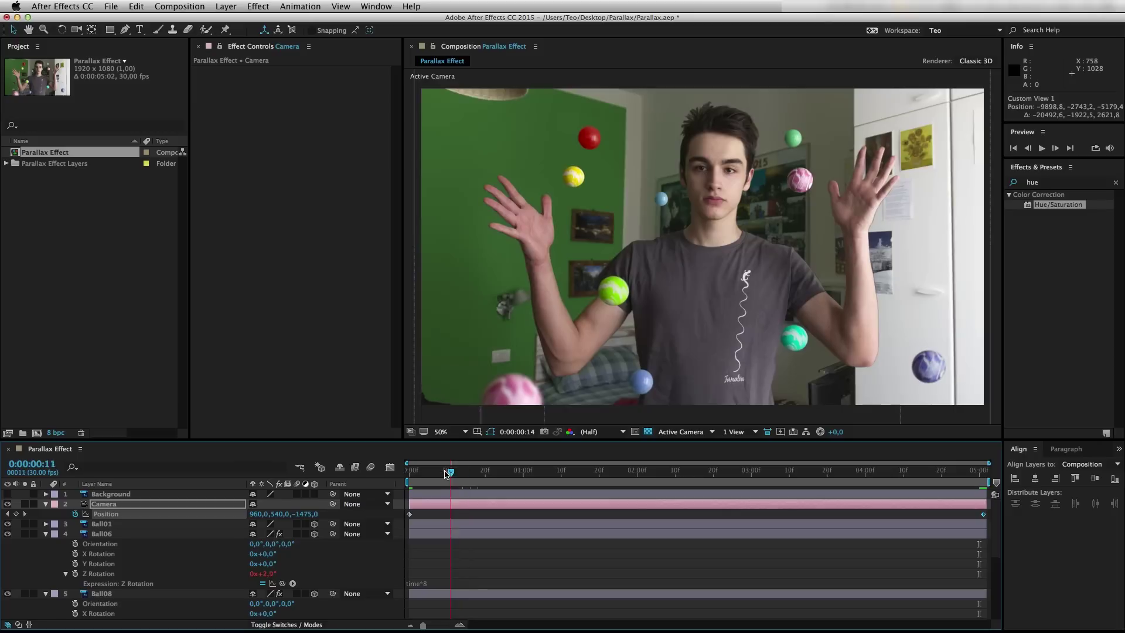
key(space)
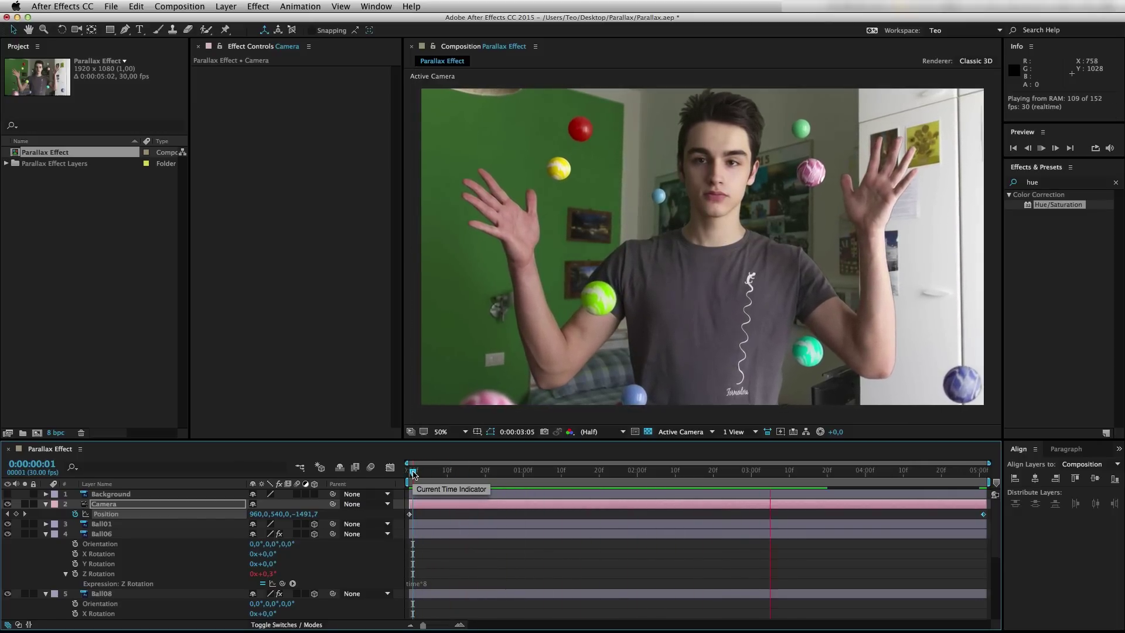
click(501, 485)
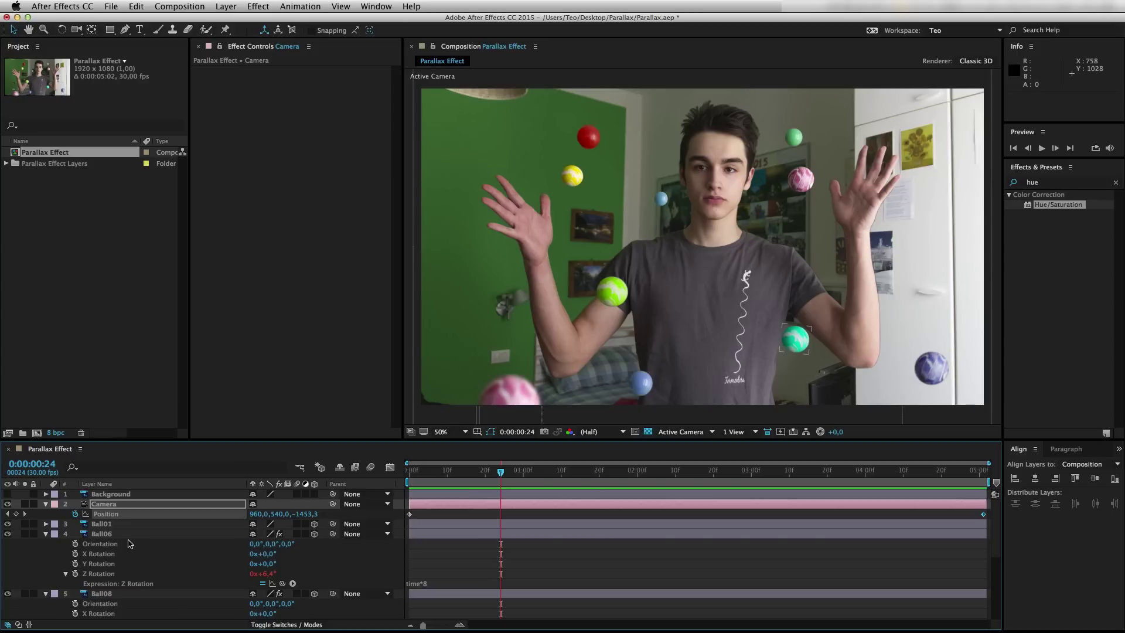
- Collapse the open properties of all layers in the timeline
key(ctrl+a)
key(ctrl+grave)
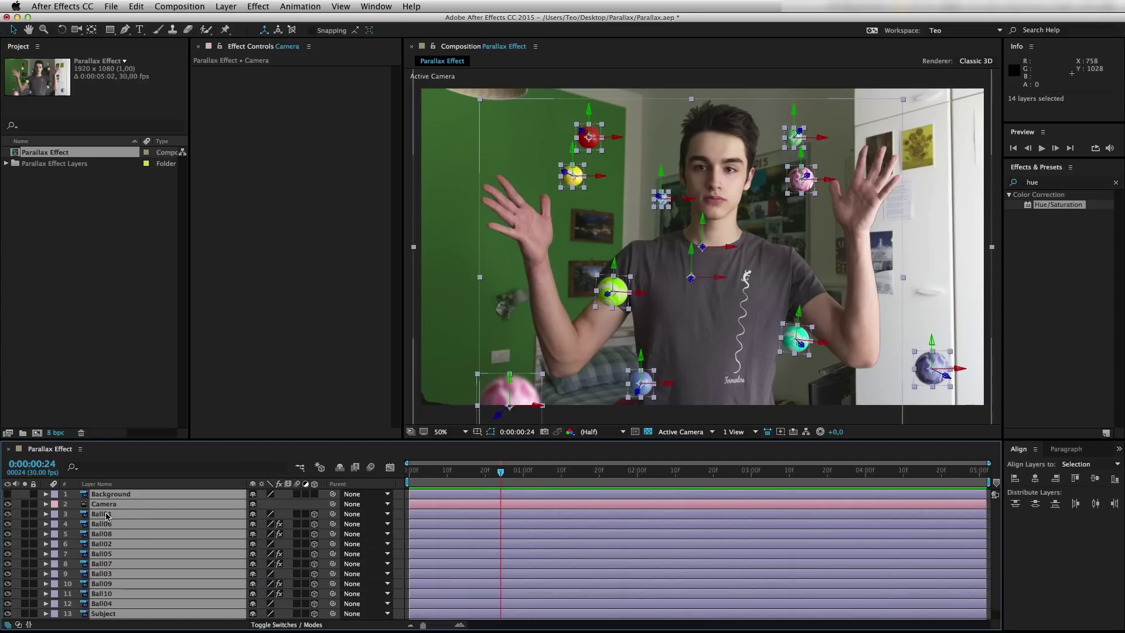
click(107, 516)
- Pre-compose the Subject layer as "Subject Comp", leaving all attributes in 'Parallax Effect'
scroll(128, 591, down, 1)
click(114, 606)
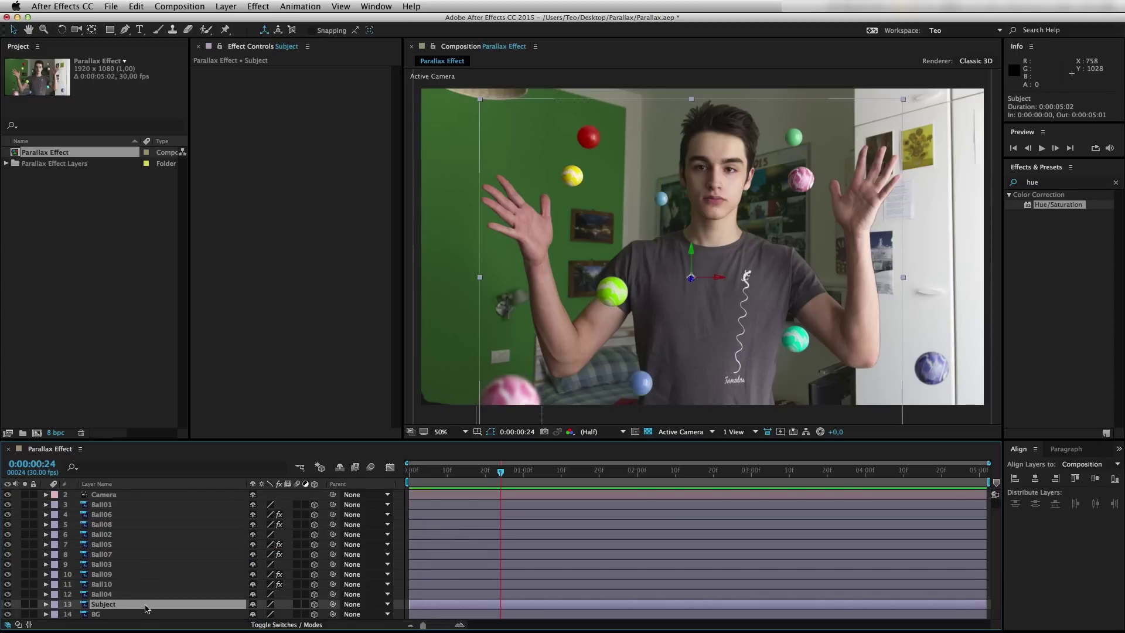
click(225, 6)
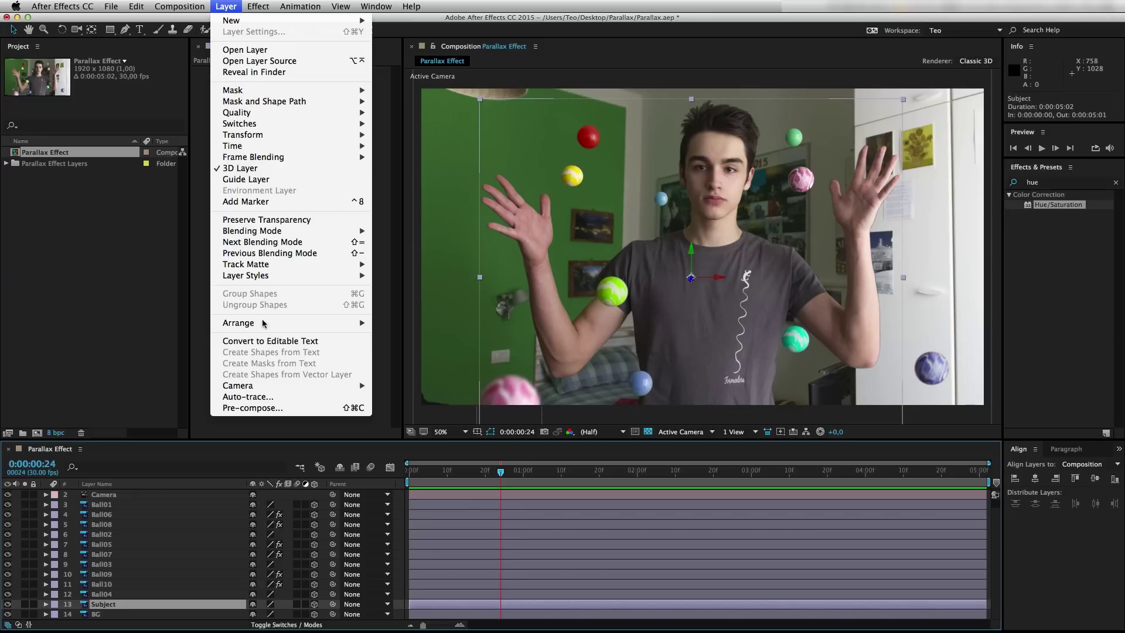
click(266, 411)
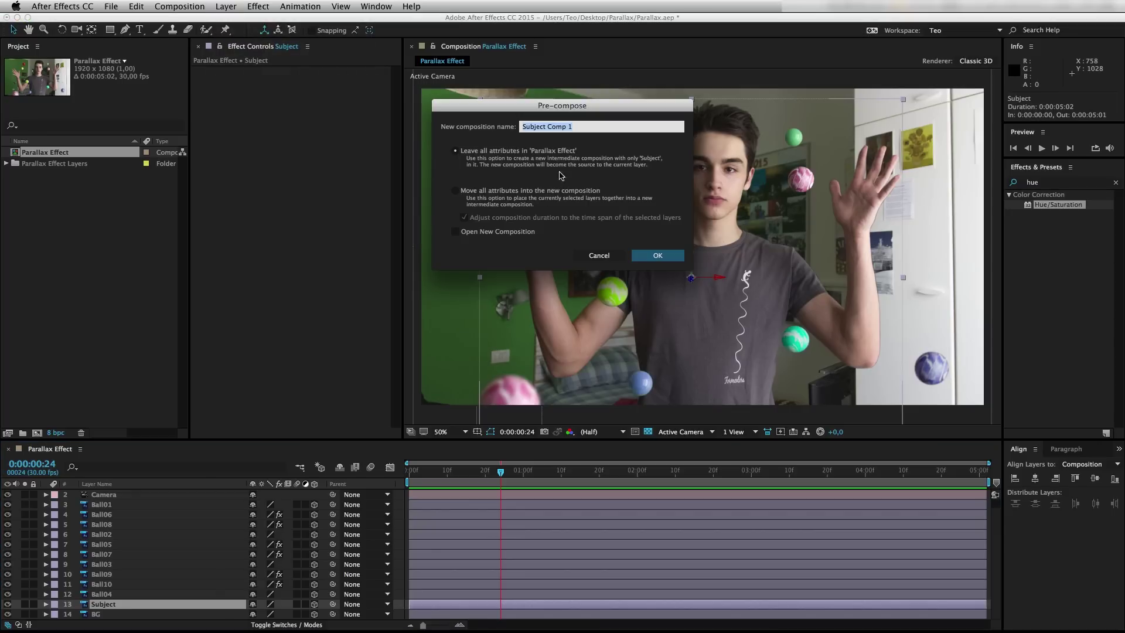
click(583, 128)
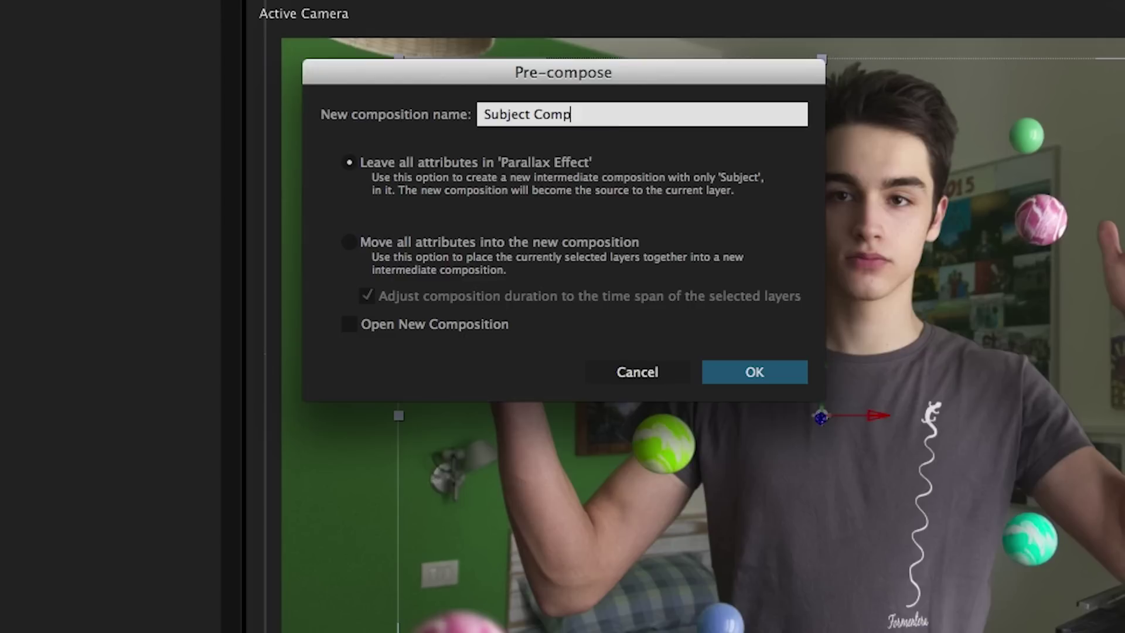
click(401, 162)
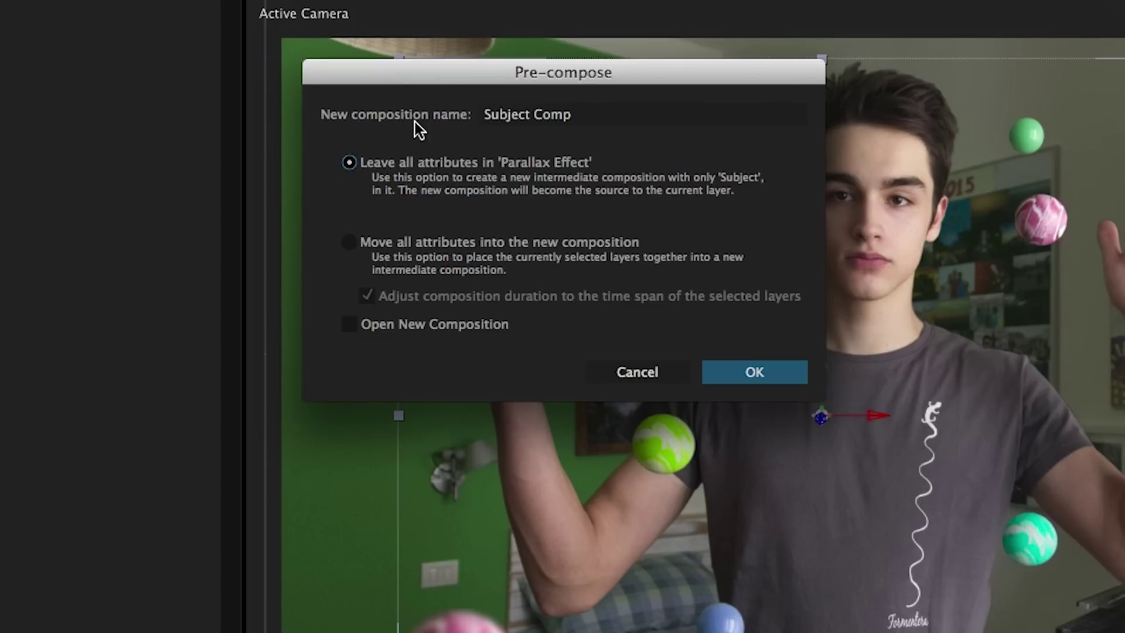
click(788, 380)
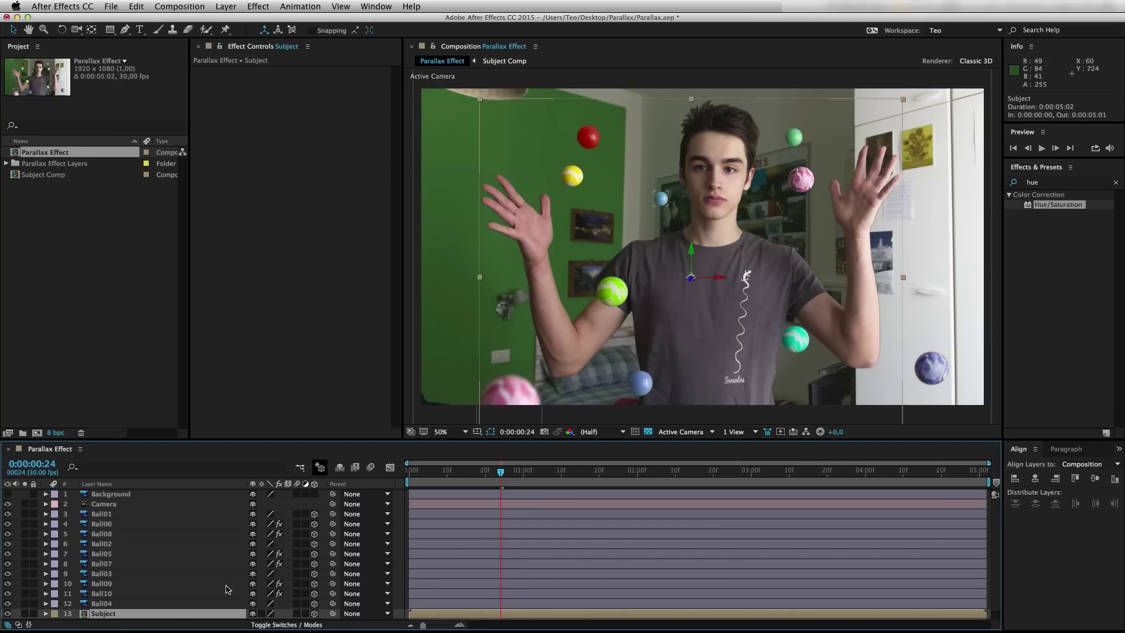
- Open Subject Comp and enlarge its composition size to 3871 × 3060 px
double_click(106, 614)
scroll(657, 288, down, 2)
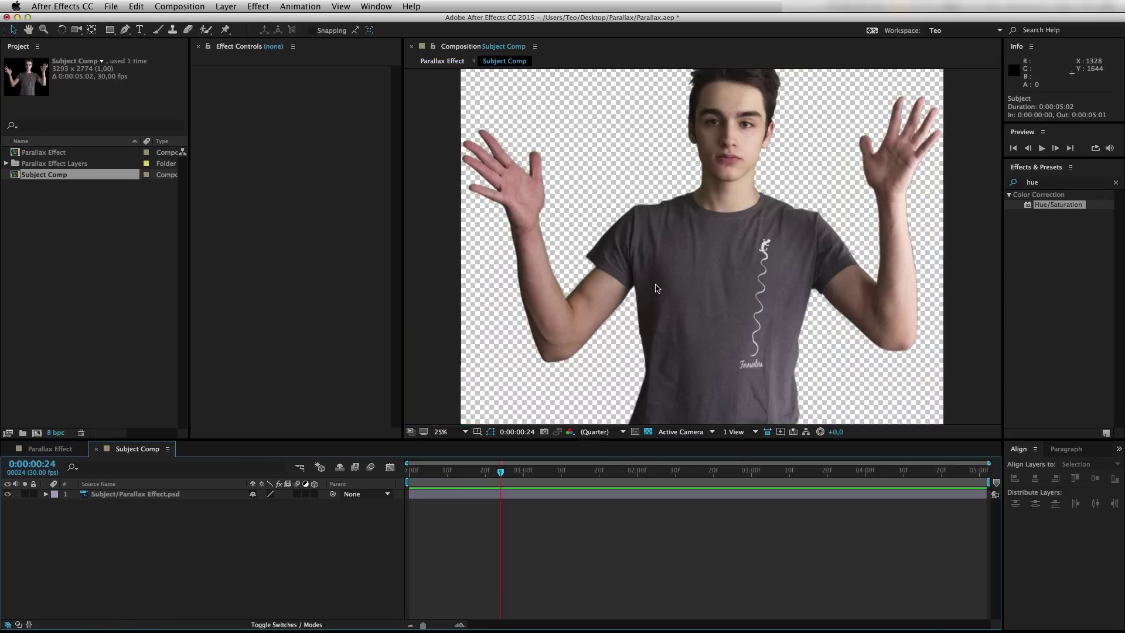
scroll(657, 288, down, 1)
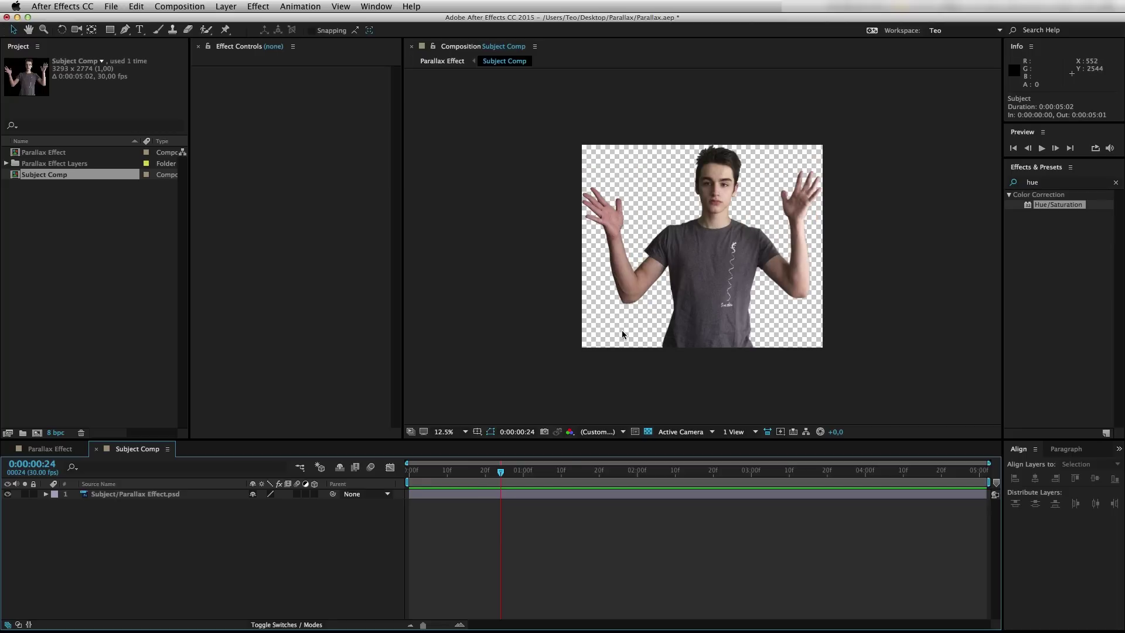
click(180, 6)
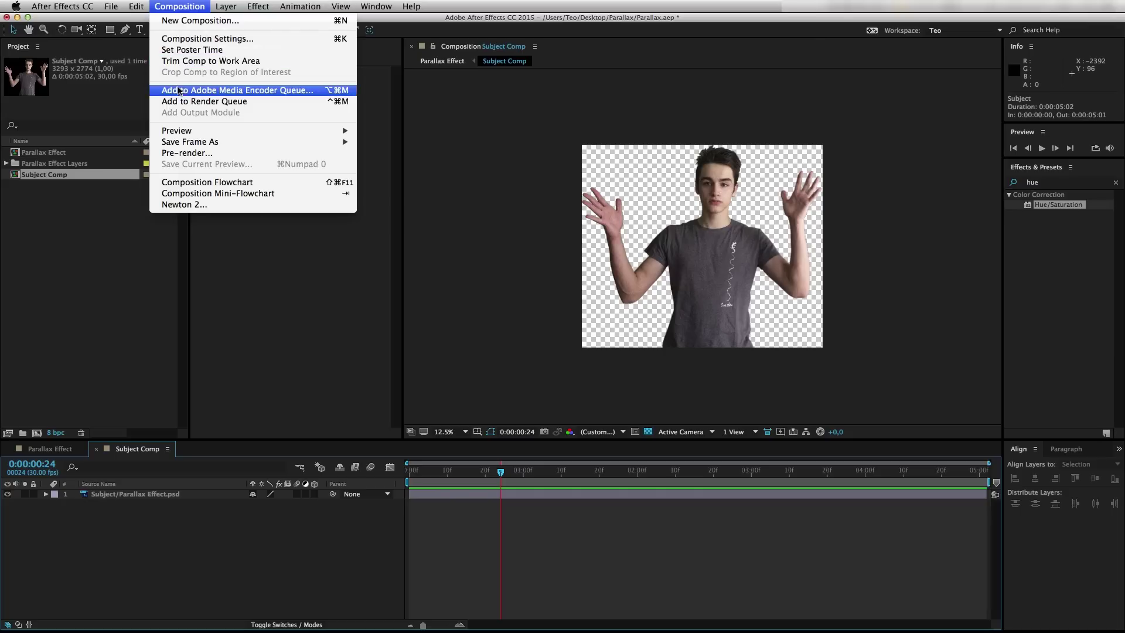
click(187, 41)
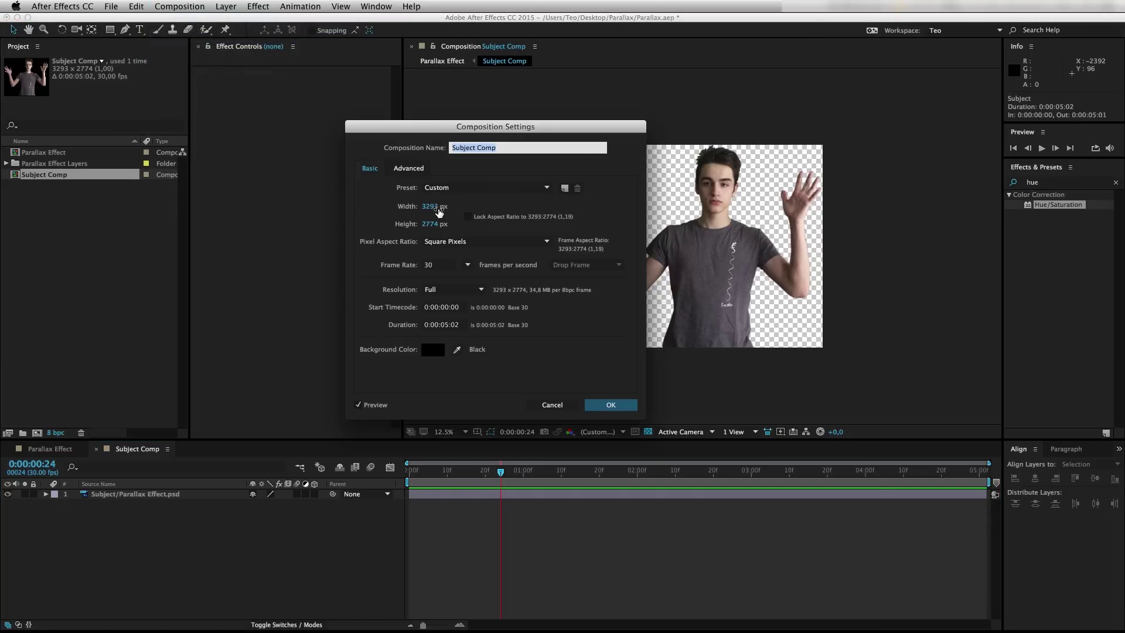
drag(431, 207, 500, 204)
drag(493, 127, 287, 97)
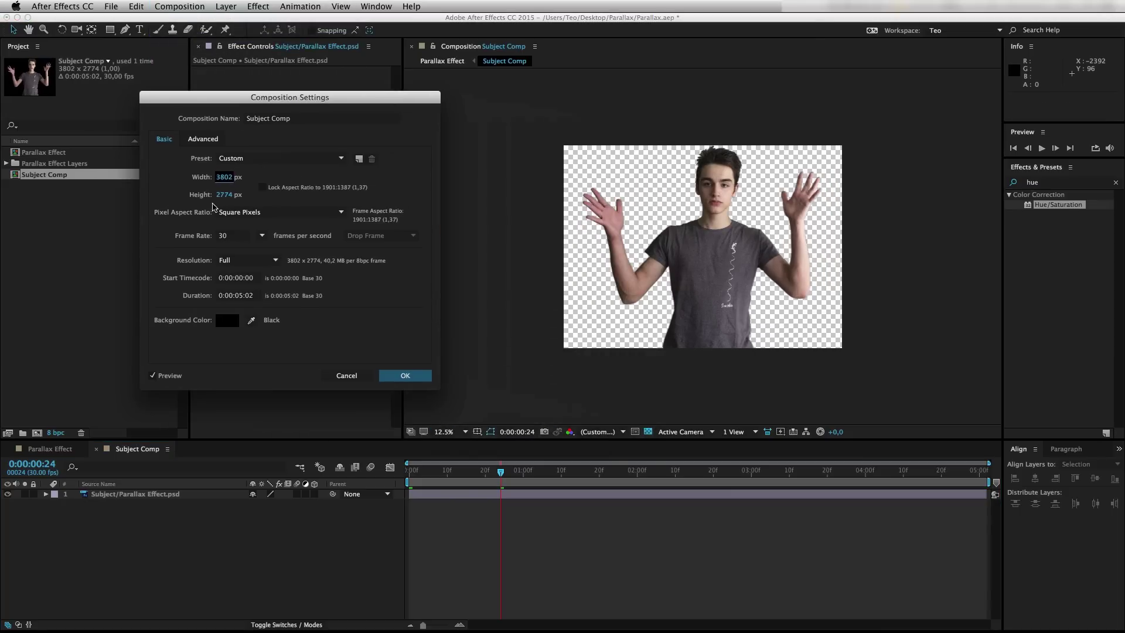
drag(225, 194, 269, 176)
key(Return)
- Place Puppet pins on the person's hands, elbows, shoulders, neck, head, chest and both sides of the waist at the first frame
drag(150, 524, 219, 426)
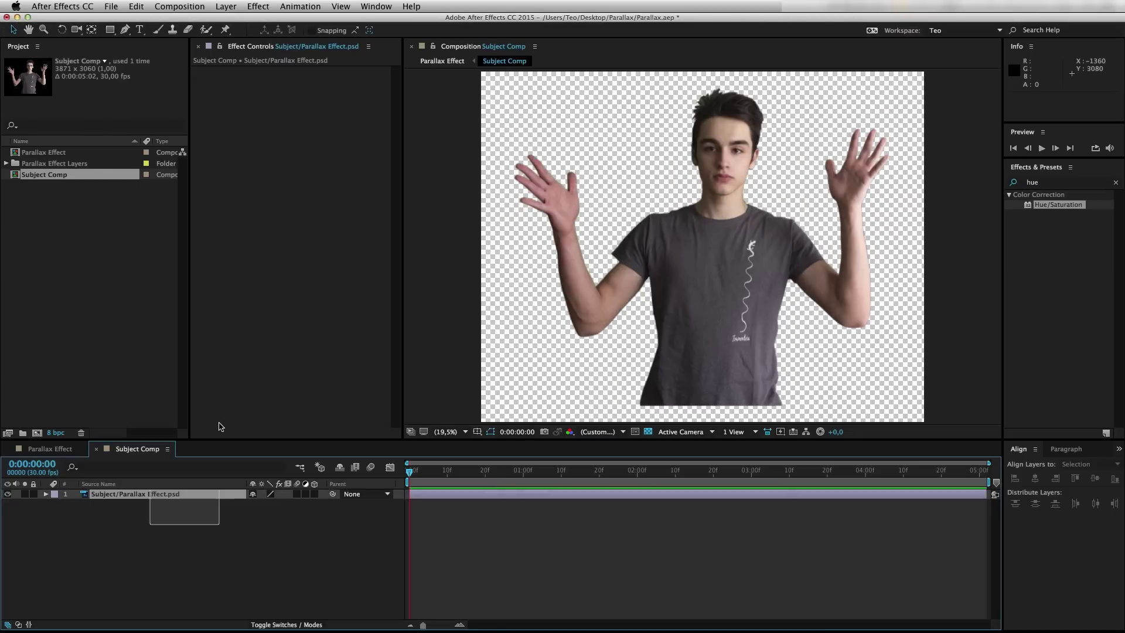
click(226, 30)
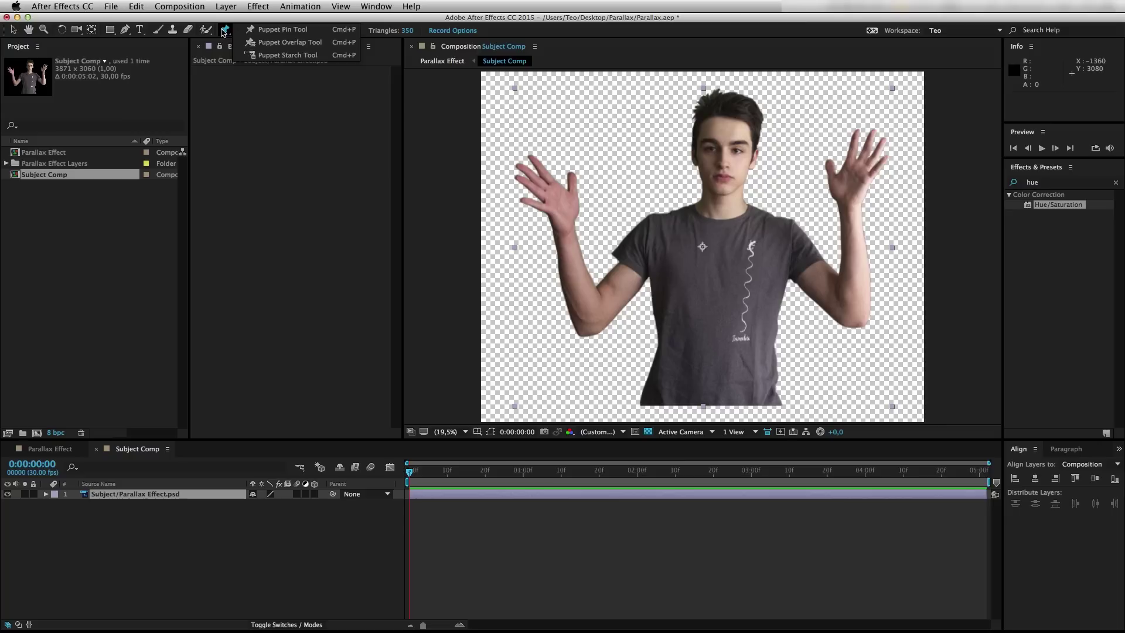
drag(245, 33, 249, 31)
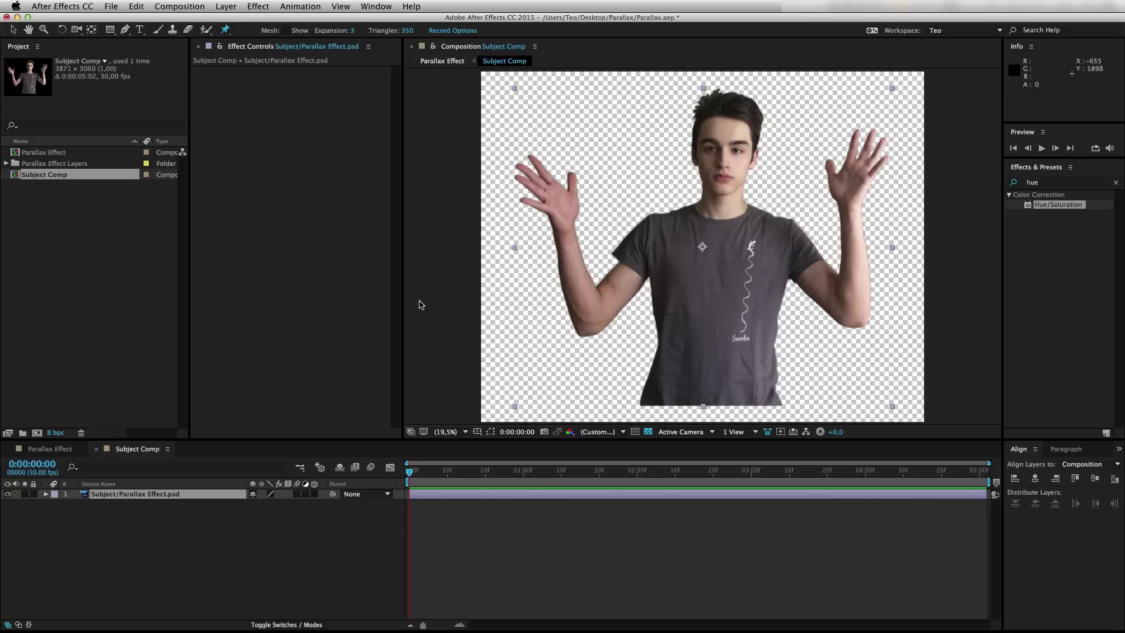
click(557, 200)
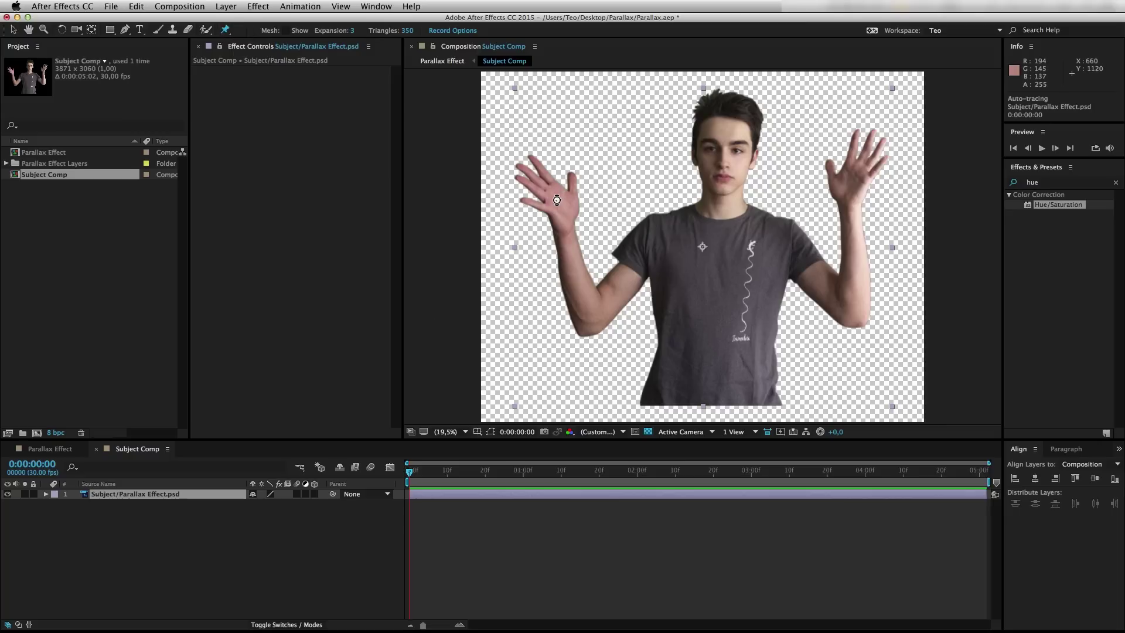
click(591, 311)
click(659, 231)
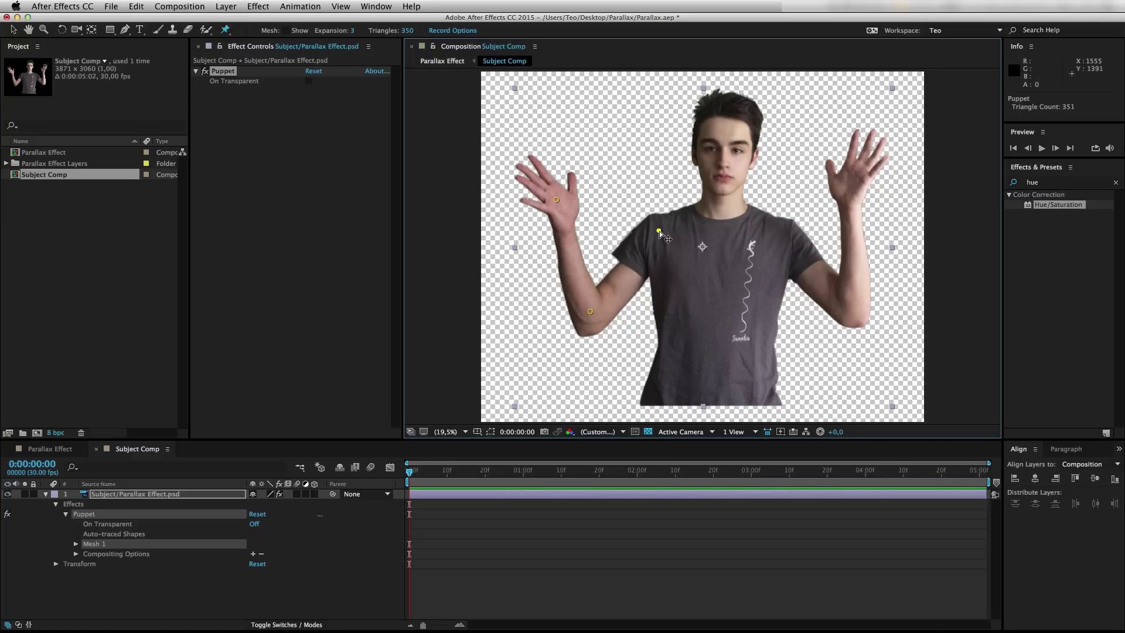
click(786, 227)
click(849, 183)
click(718, 209)
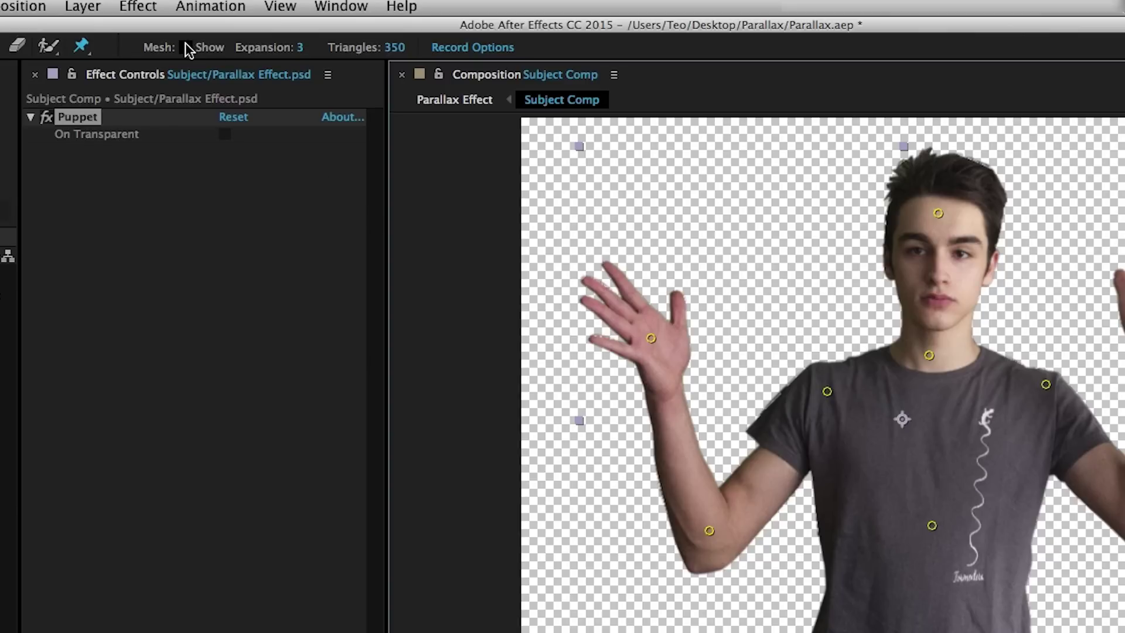
- Show the puppet mesh and examine its outline along the shirt sleeve at 100% magnification
click(286, 30)
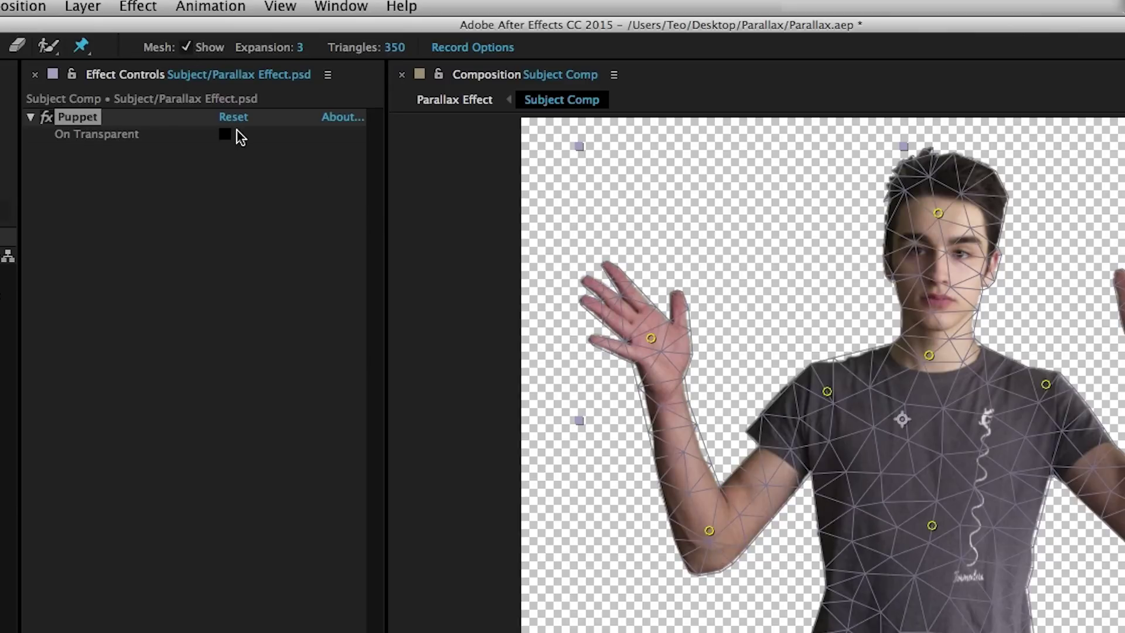
key(period)
key(period)
key(period)
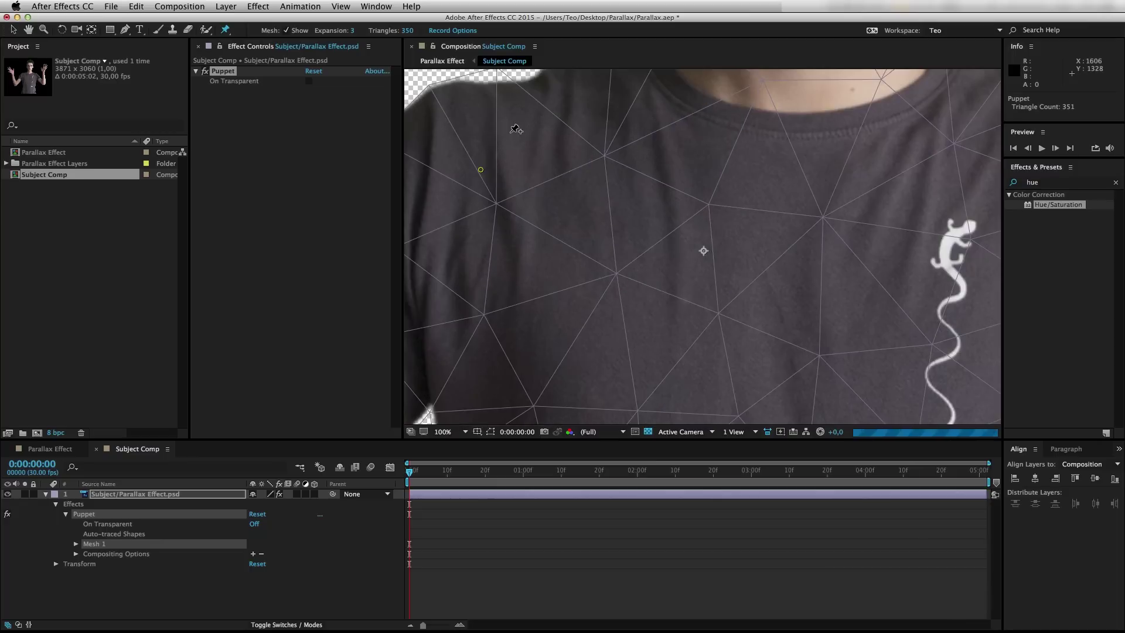
drag(516, 161, 865, 201)
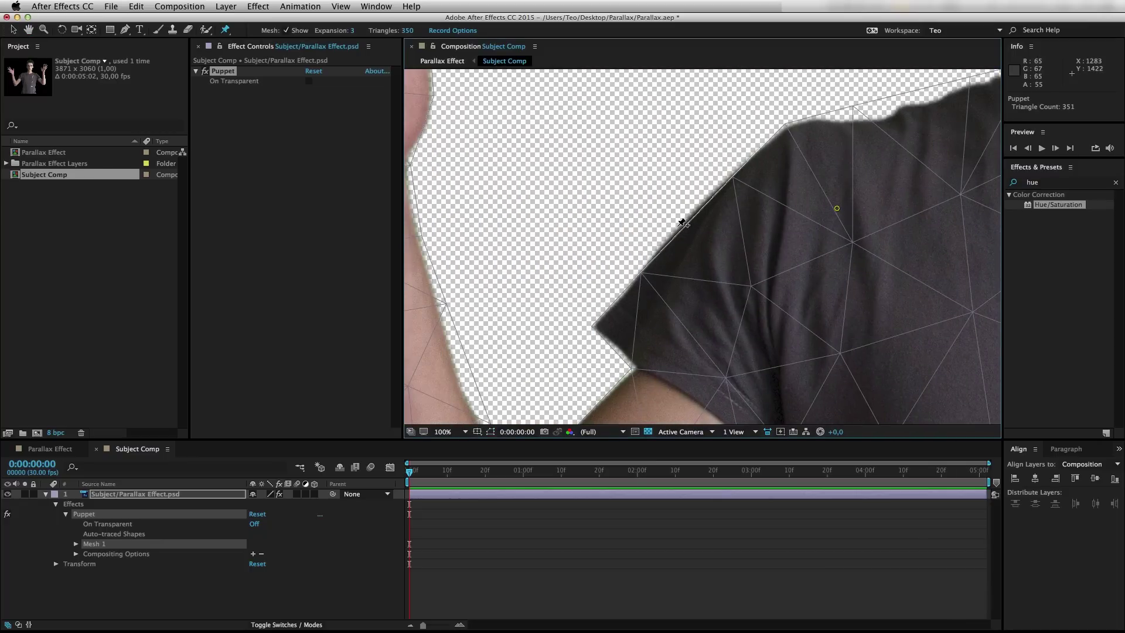
key(v)
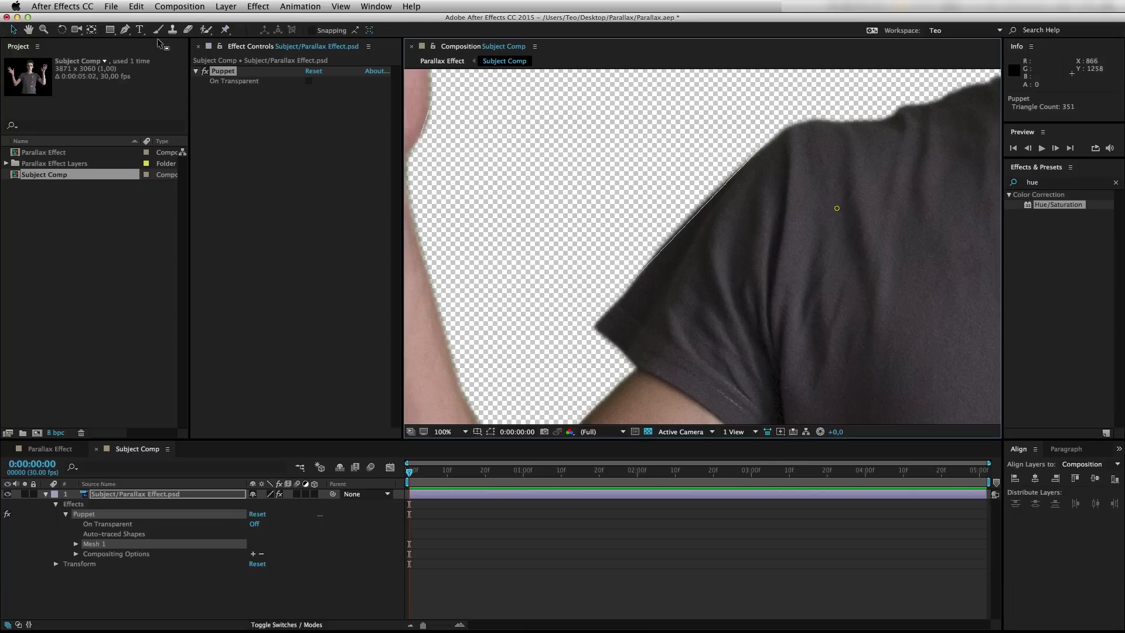
click(225, 30)
- Set the puppet mesh to 450 triangles with an Expansion of 12, checking its outline around the fingers
scroll(694, 227, left, 10)
scroll(694, 227, up, 10)
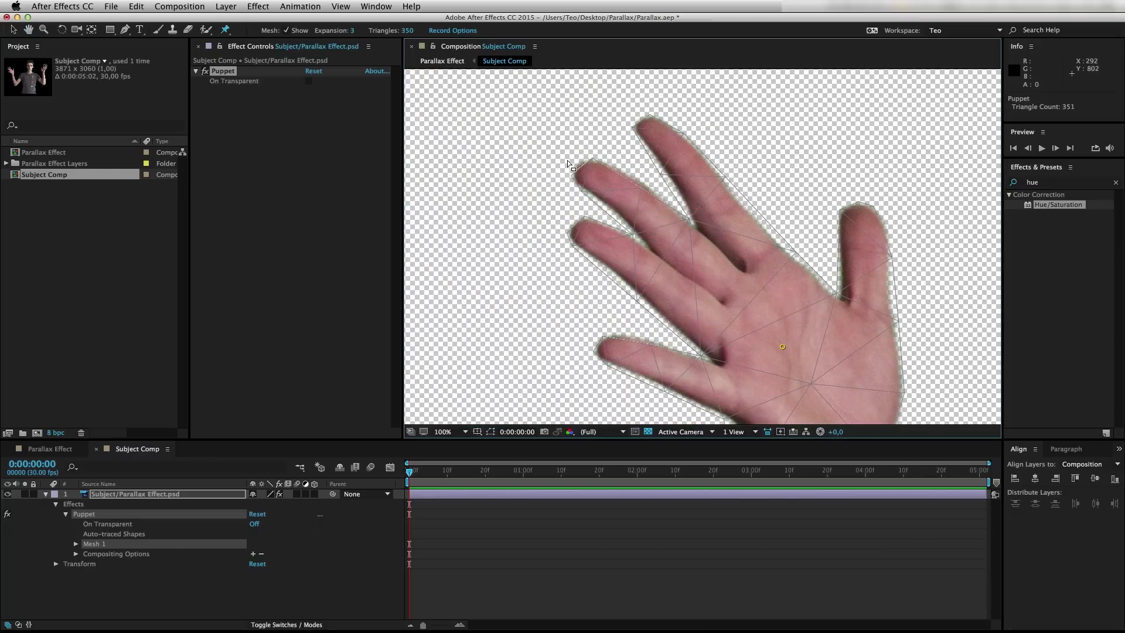
scroll(567, 164, up, 3)
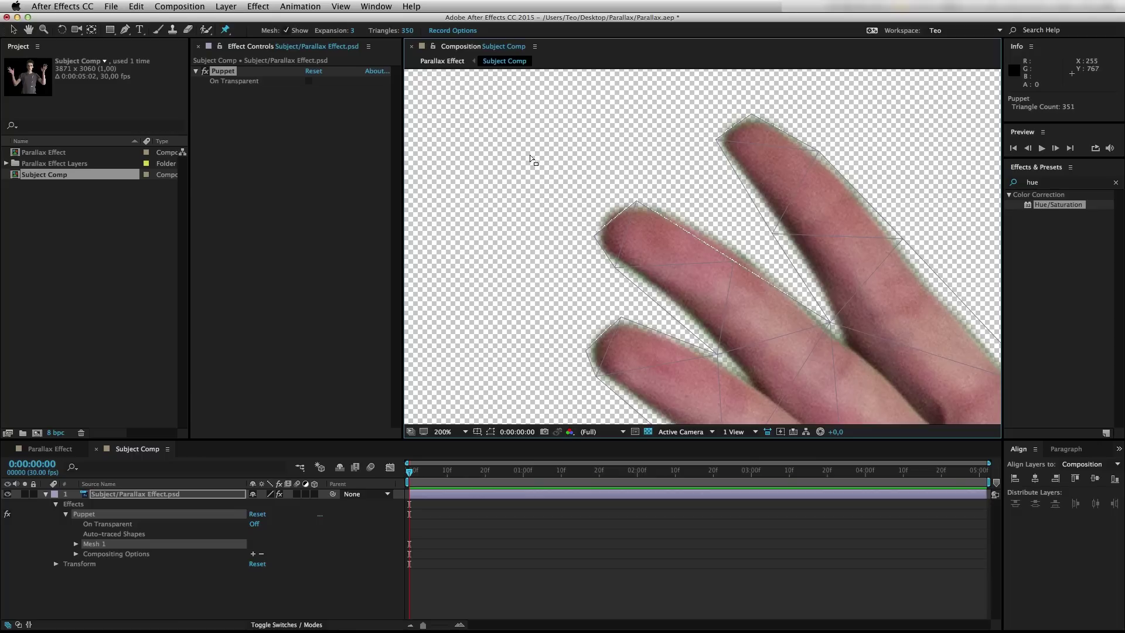
click(408, 31)
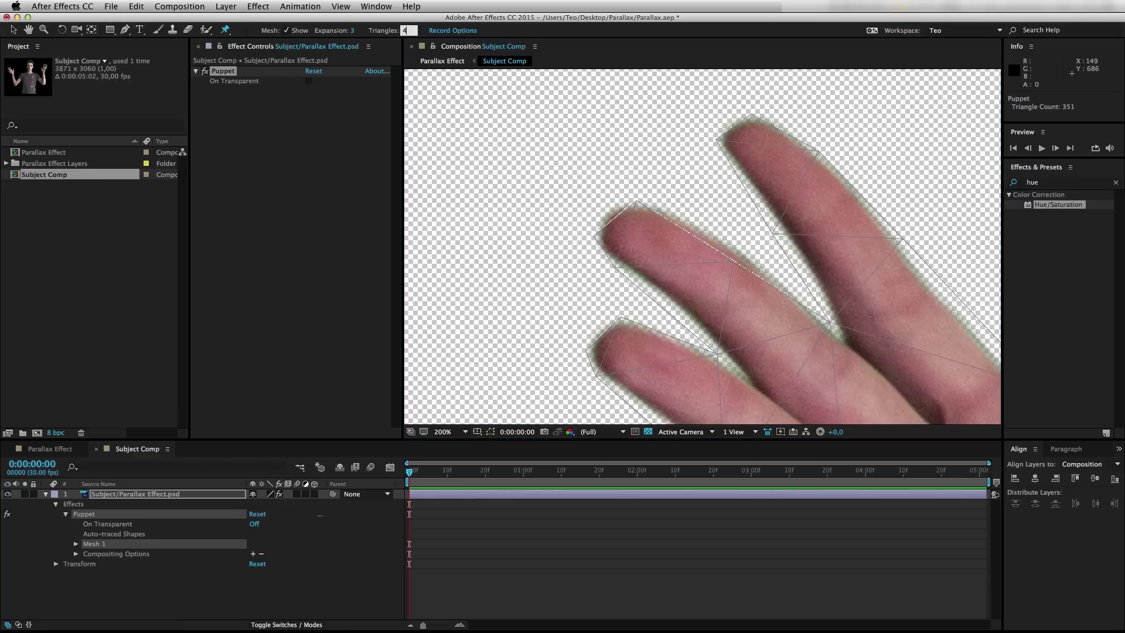
key(Return)
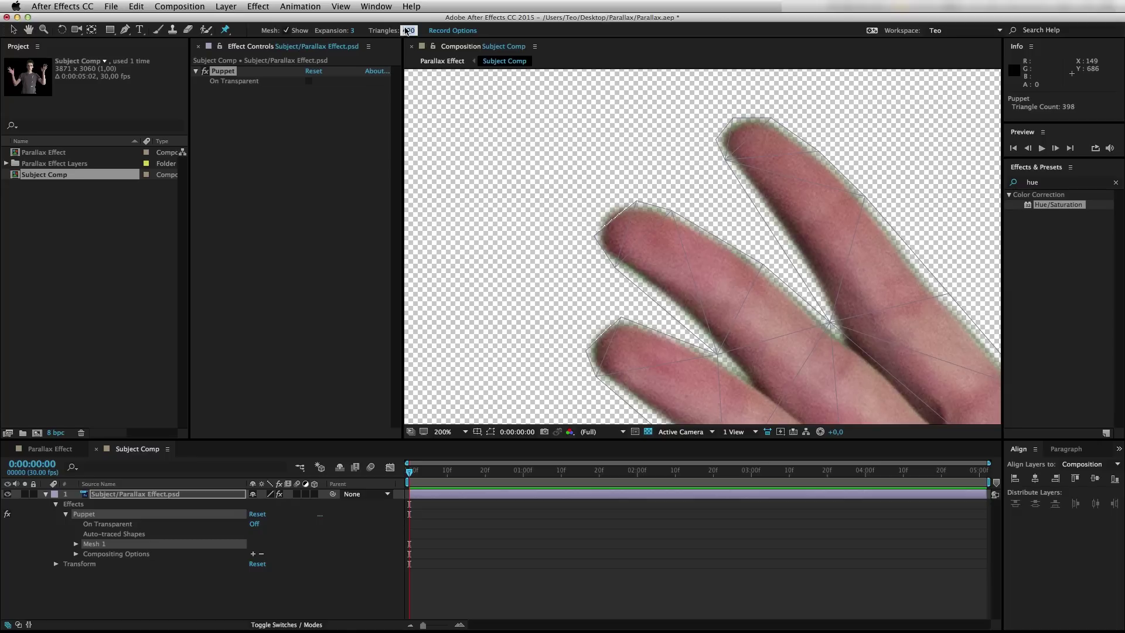
key(Return)
click(352, 33)
key(Return)
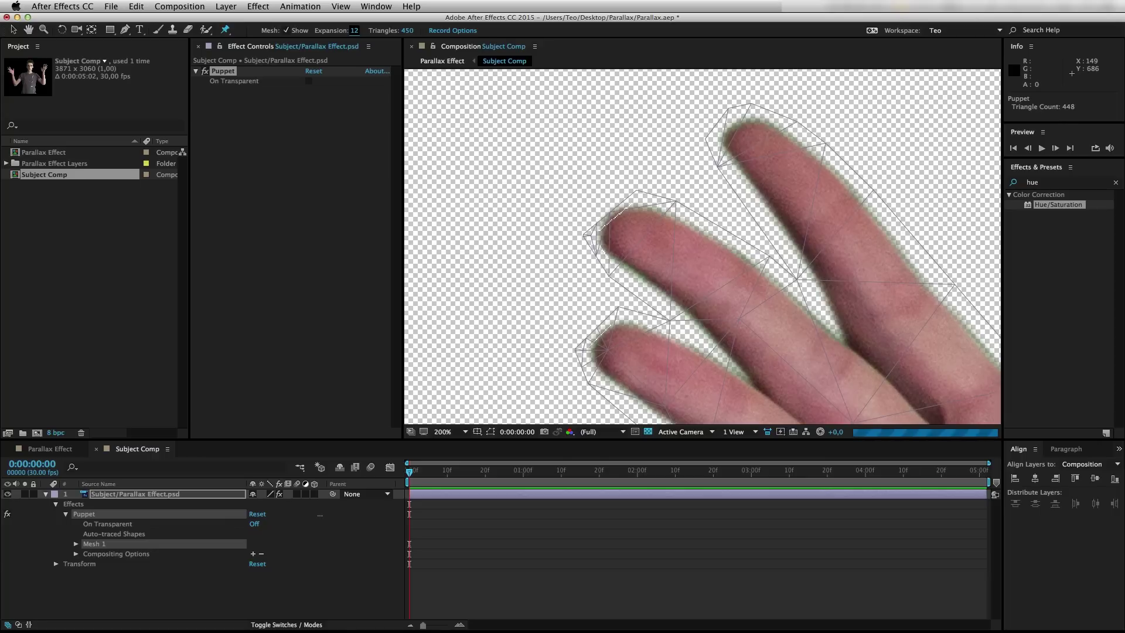
- Examine the expanded puppet mesh around the hands, arms, head and torso for complete coverage
scroll(841, 310, down, 4)
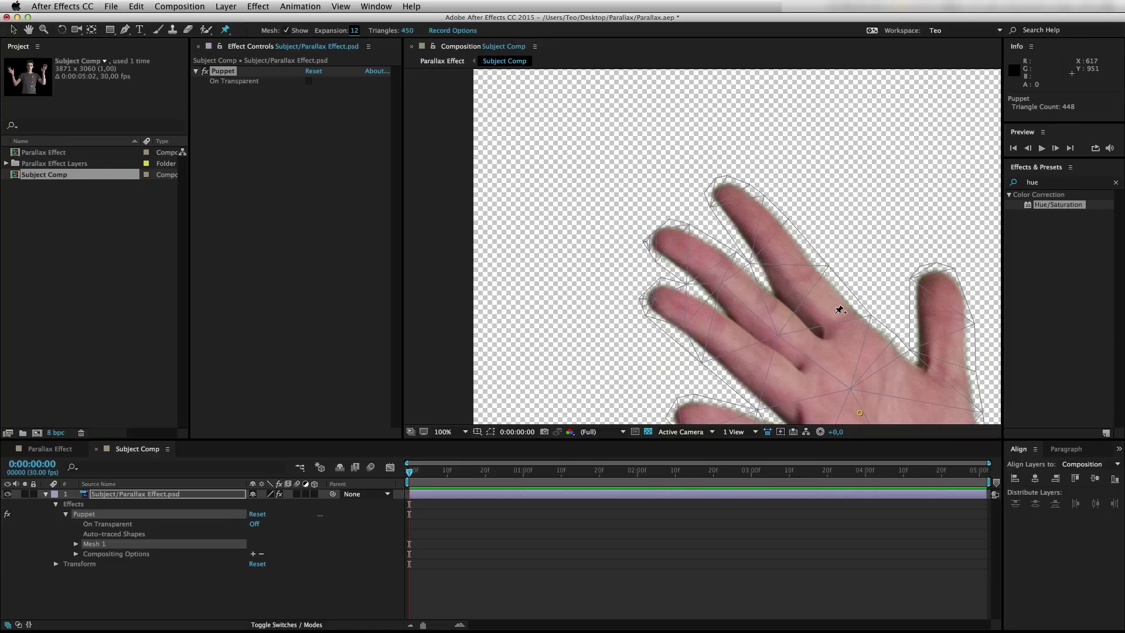
scroll(749, 238, up, 2)
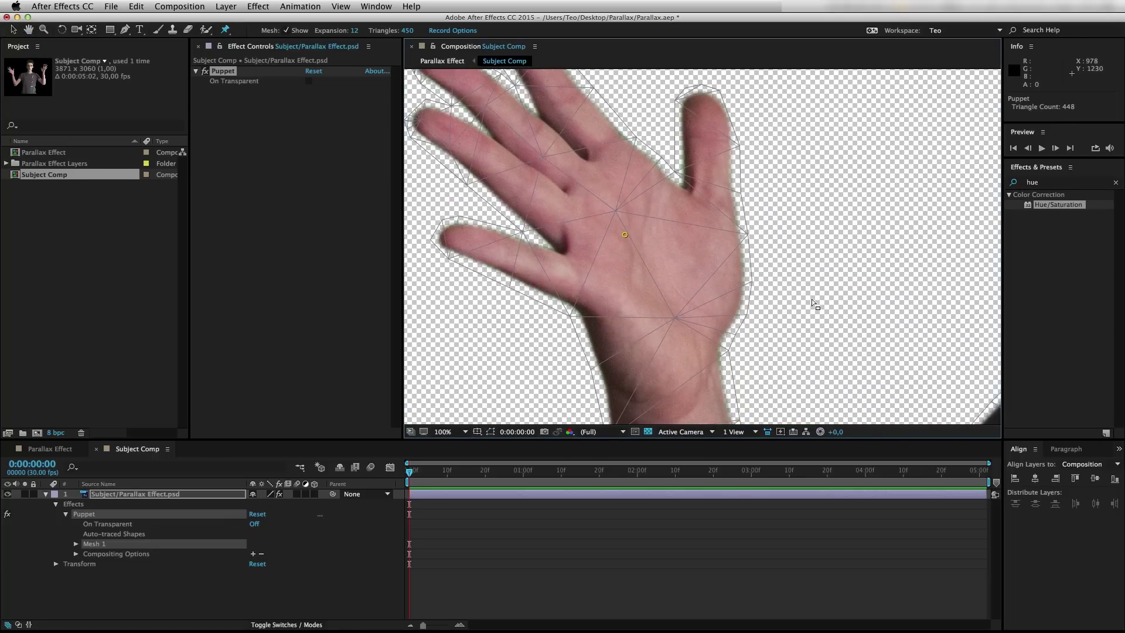
scroll(813, 303, down, 1)
drag(814, 306, 650, 160)
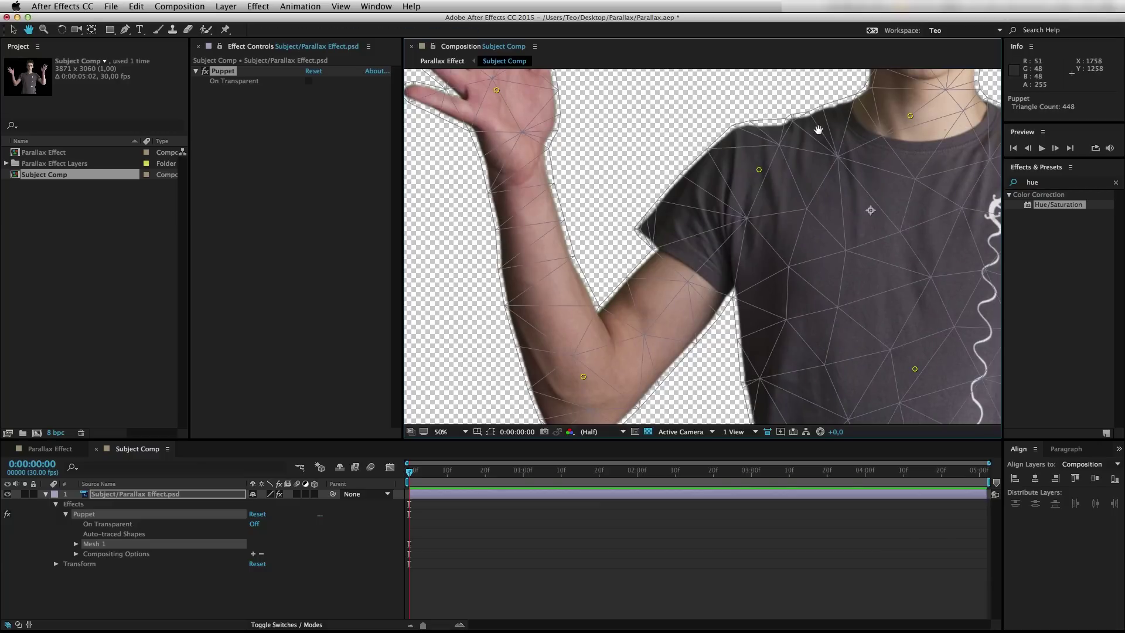
drag(820, 129, 568, 362)
drag(686, 286, 647, 359)
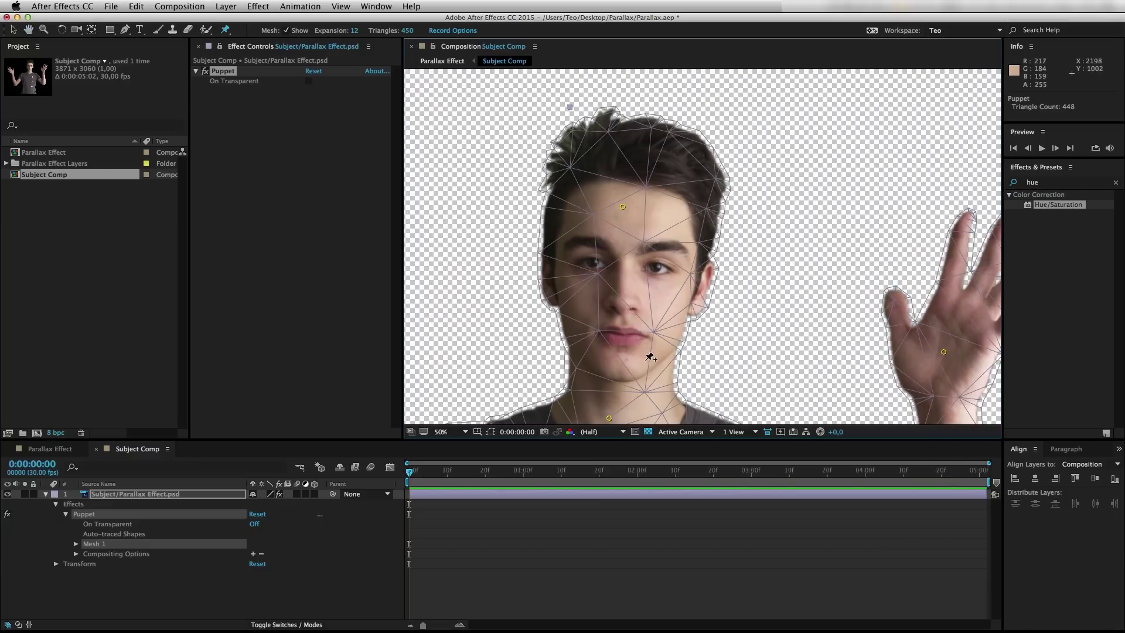
drag(730, 380, 566, 184)
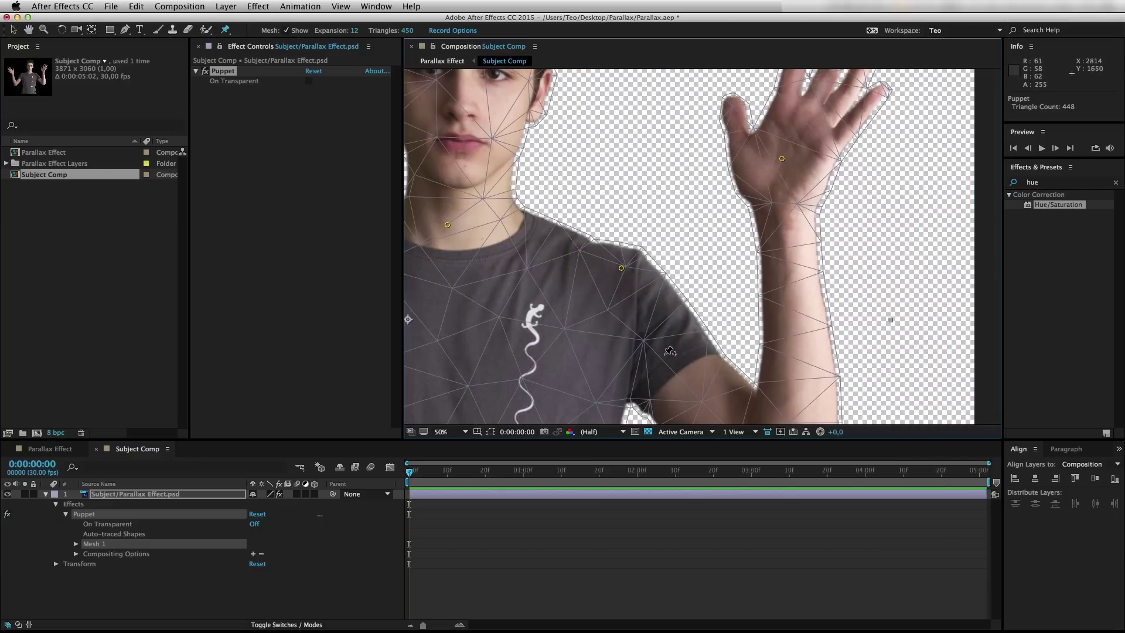
drag(645, 352, 704, 147)
drag(598, 211, 802, 136)
scroll(624, 252, down, 2)
drag(673, 184, 647, 205)
scroll(647, 205, up, 1)
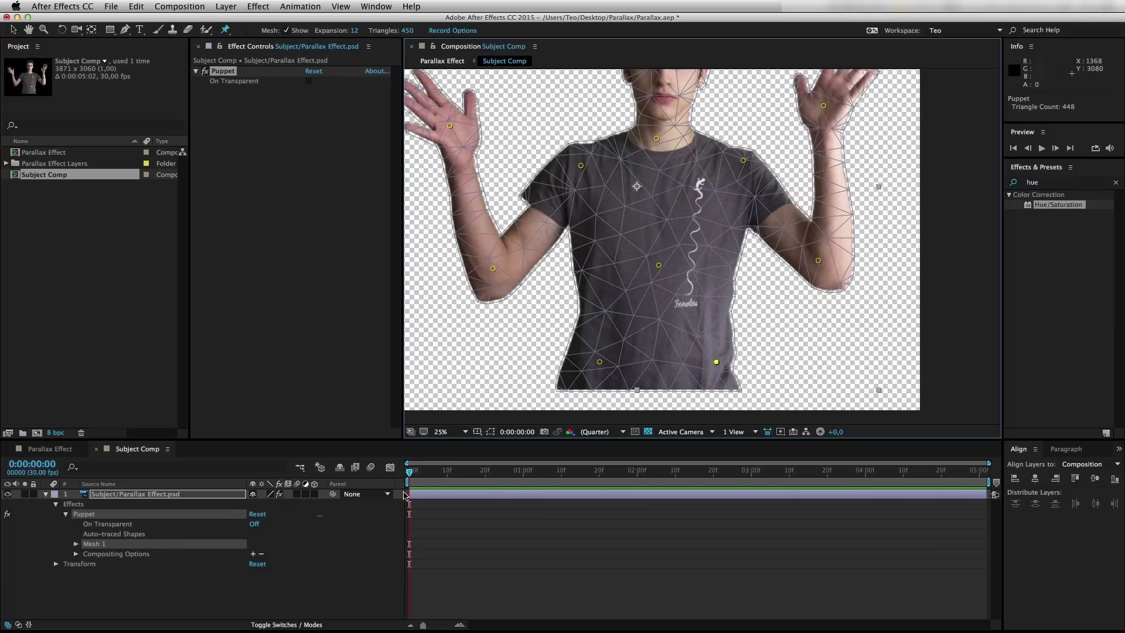
- At 0:00:05:01, reveal the pins' Position keyframes, move the person's right hand pin slightly toward the head and the elbow pin outward
drag(417, 474, 550, 472)
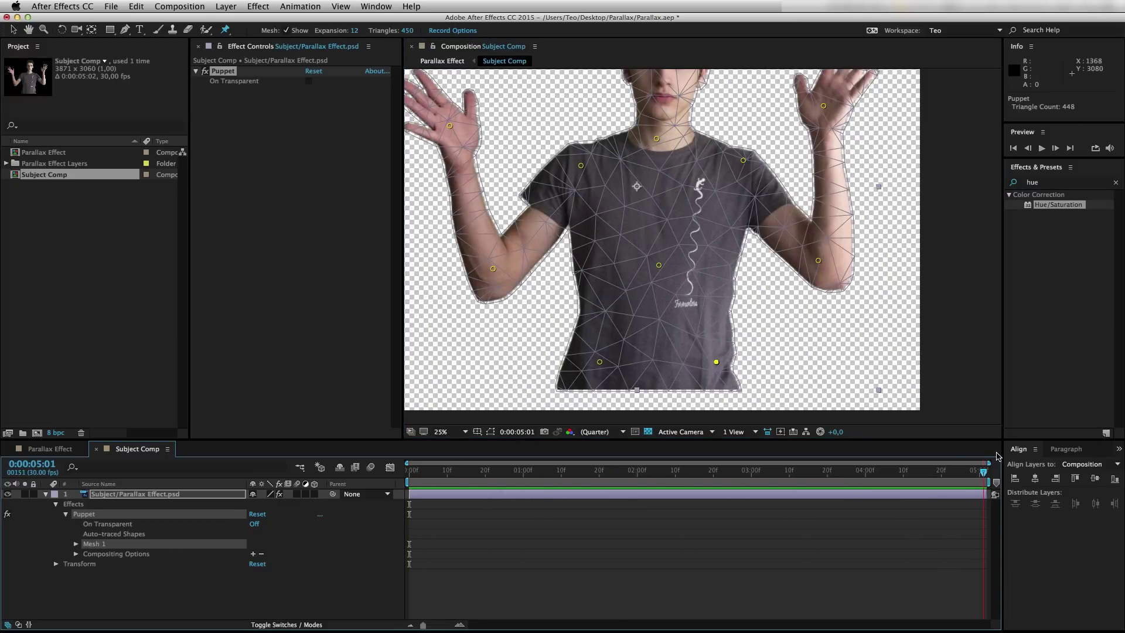
key(u)
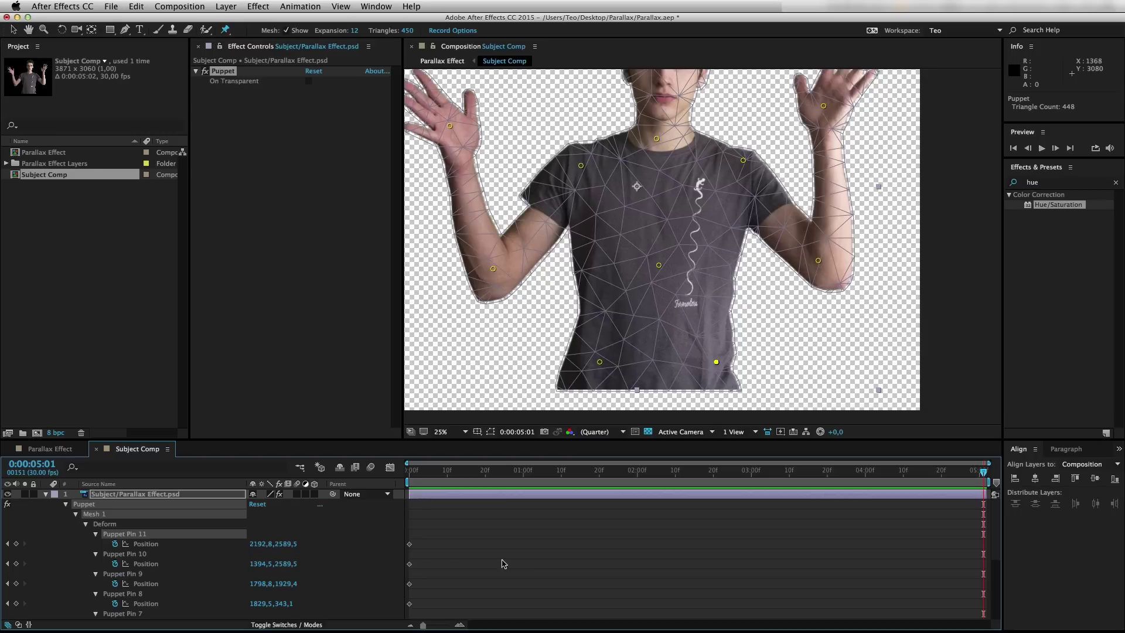
scroll(447, 554, down, 5)
scroll(447, 553, up, 5)
drag(493, 248, 571, 302)
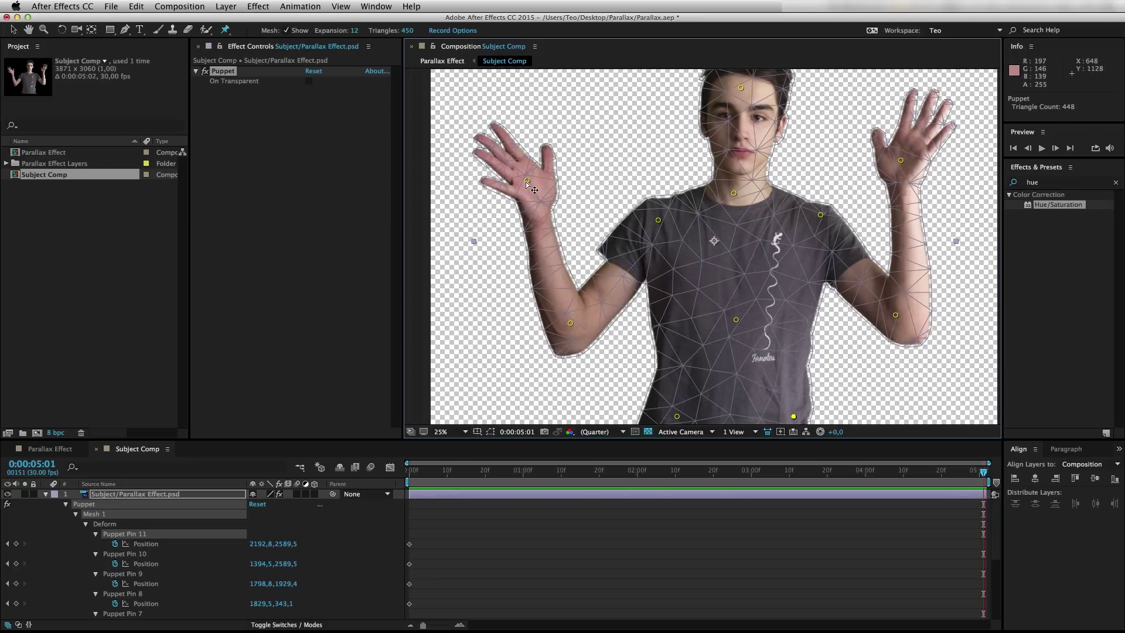
drag(527, 182, 537, 178)
drag(570, 323, 562, 311)
drag(537, 178, 541, 177)
drag(748, 175, 661, 223)
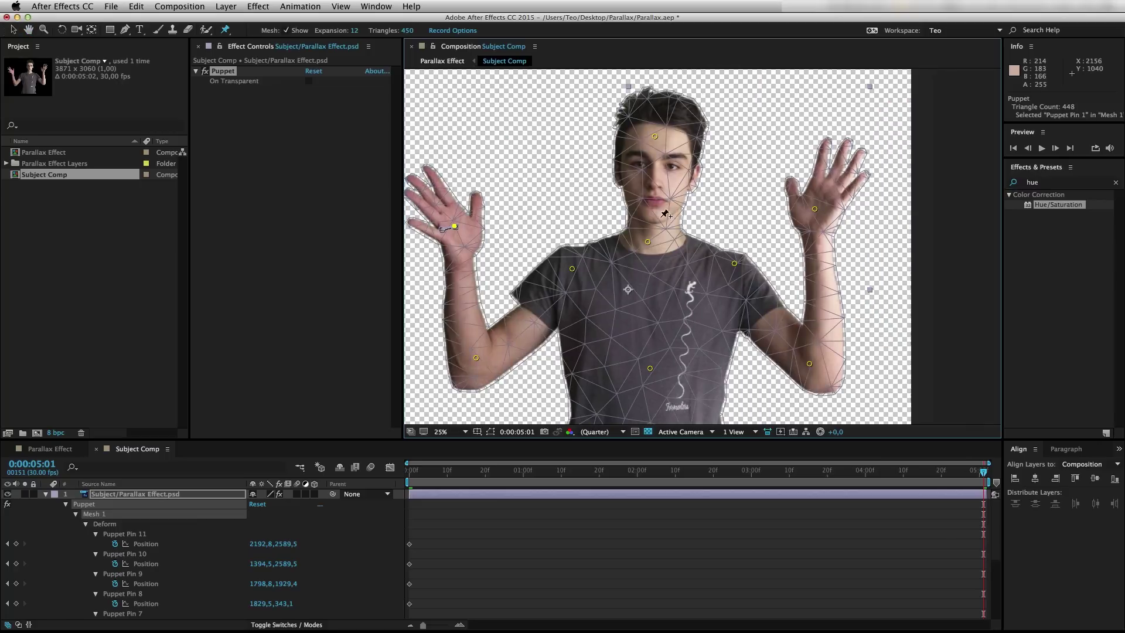
- Shift the head pin slightly toward the person's right hand and nudge the chest and both waist pins the same way at 0:00:05:01
drag(655, 137, 641, 140)
drag(686, 280, 673, 151)
drag(637, 240, 632, 239)
drag(578, 338, 575, 337)
drag(694, 337, 692, 336)
- Nudge the person's left elbow pin inward and the left hand pin slightly down at 0:00:05:01, and fit the composition in view
drag(796, 235, 785, 234)
drag(813, 212, 766, 267)
drag(754, 135, 752, 142)
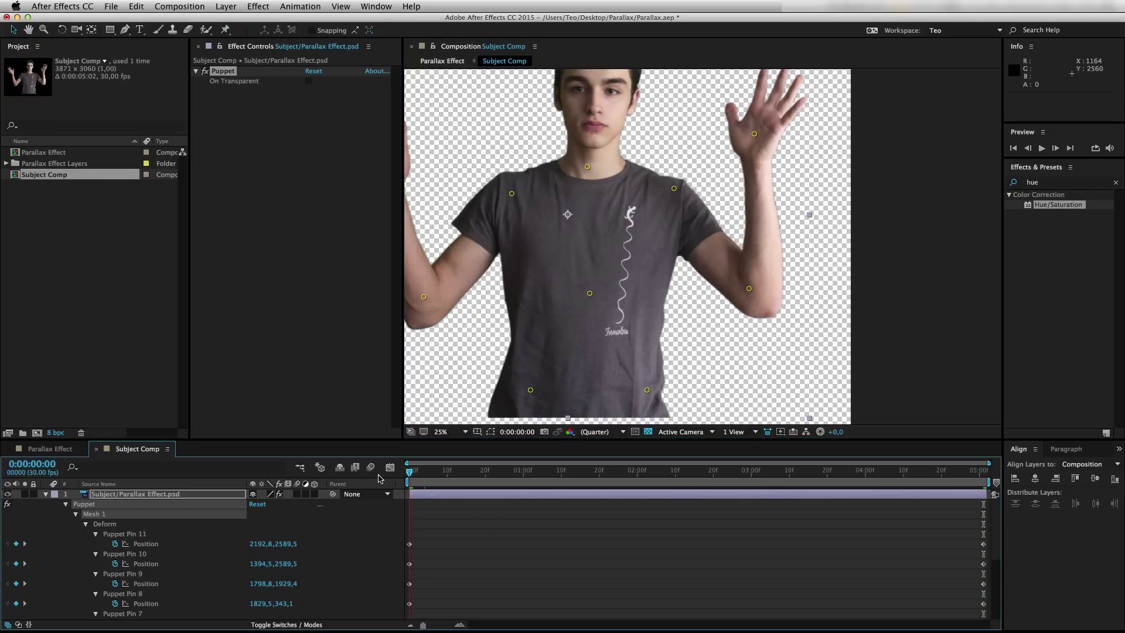
click(465, 432)
click(477, 382)
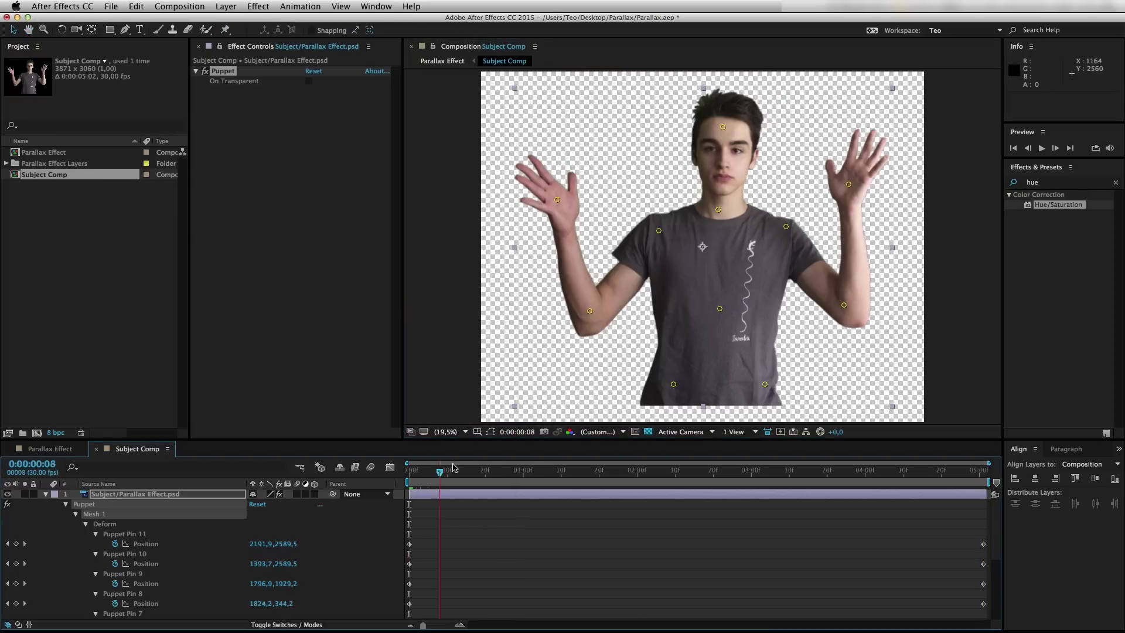
- Scrub through the pin motion in Subject Comp and then in the Parallax Effect composition
drag(463, 467, 1012, 438)
click(62, 453)
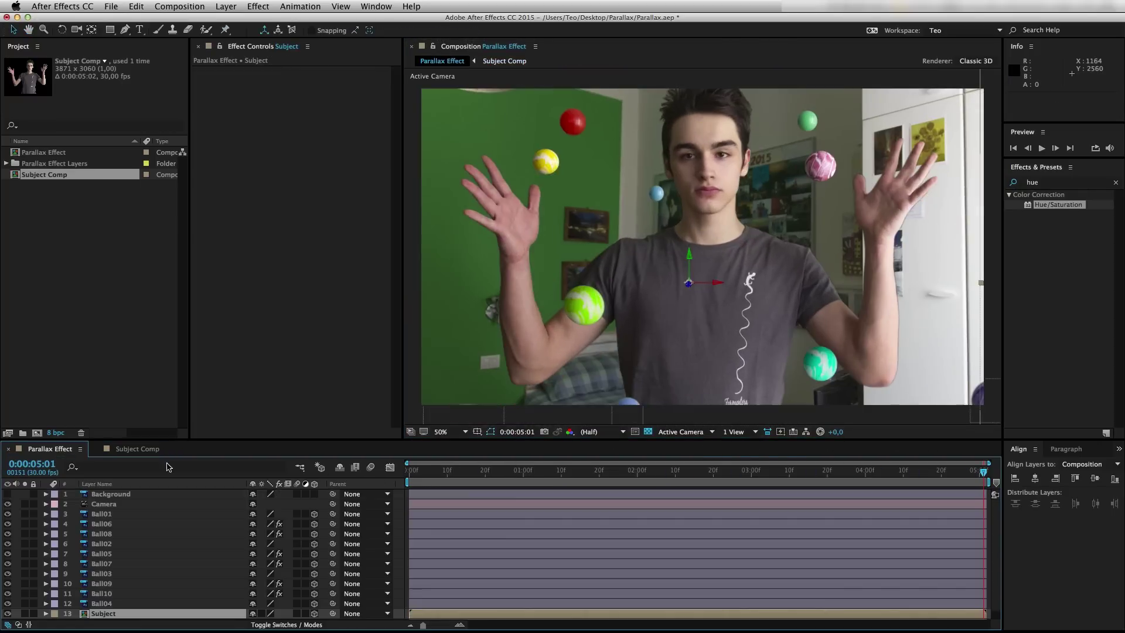
drag(410, 470, 581, 469)
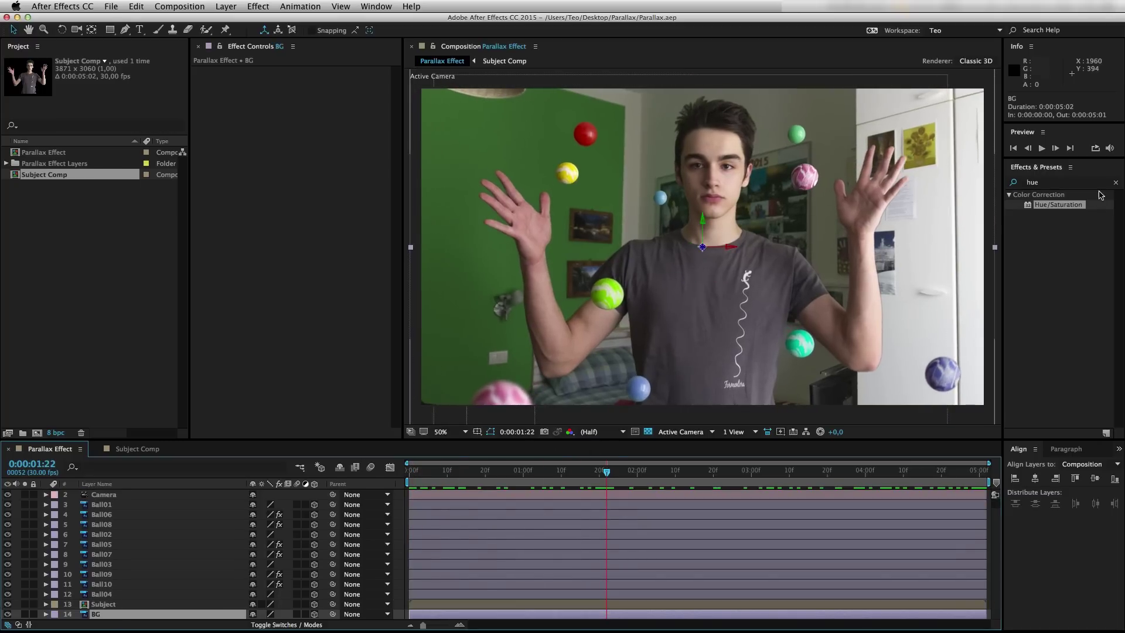
- Find the Camera Lens Blur effect and apply it to the BG layer
key(super+f)
text(c)
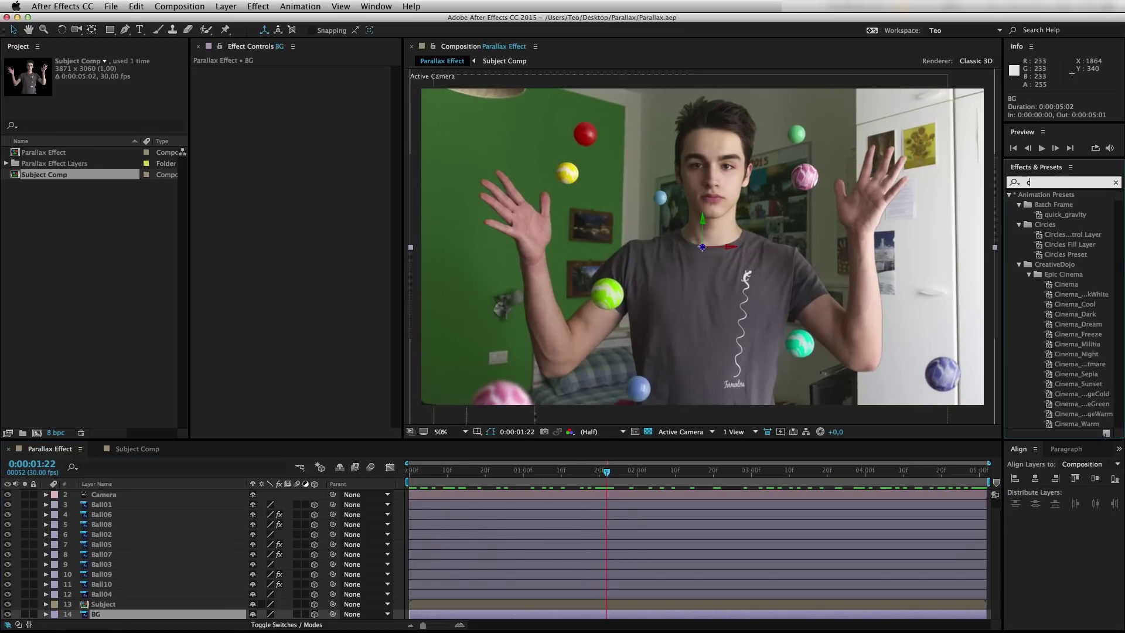
text(amera)
drag(1063, 338, 139, 615)
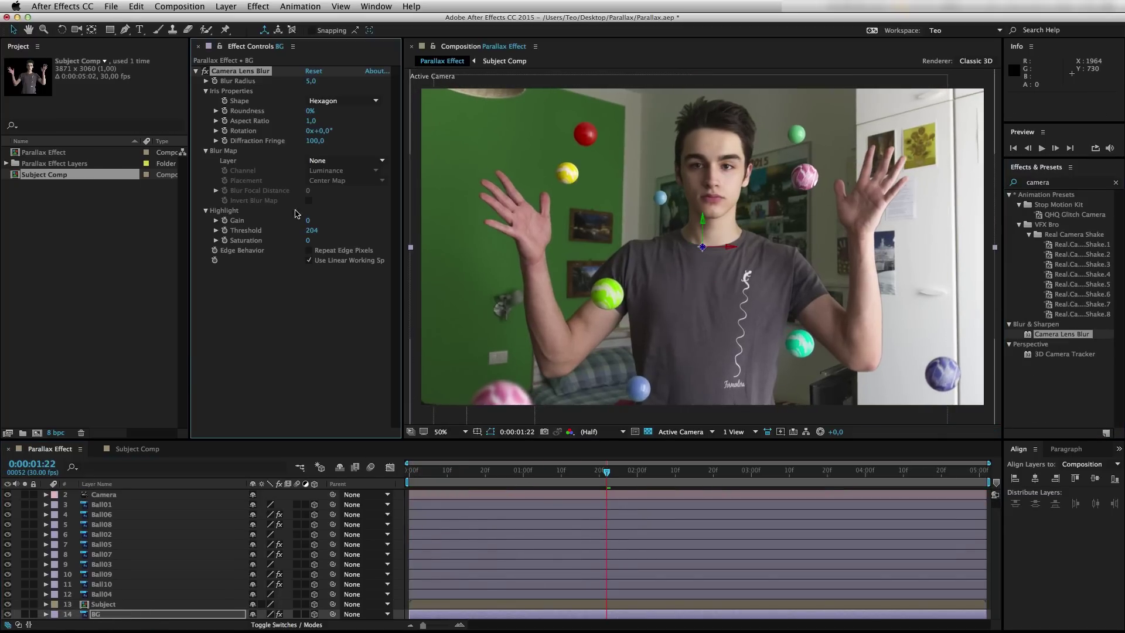
- Set the BG layer's Blur Radius to 20, keep the Hexagon iris shape, and enable Repeat Edge Pixels
click(321, 101)
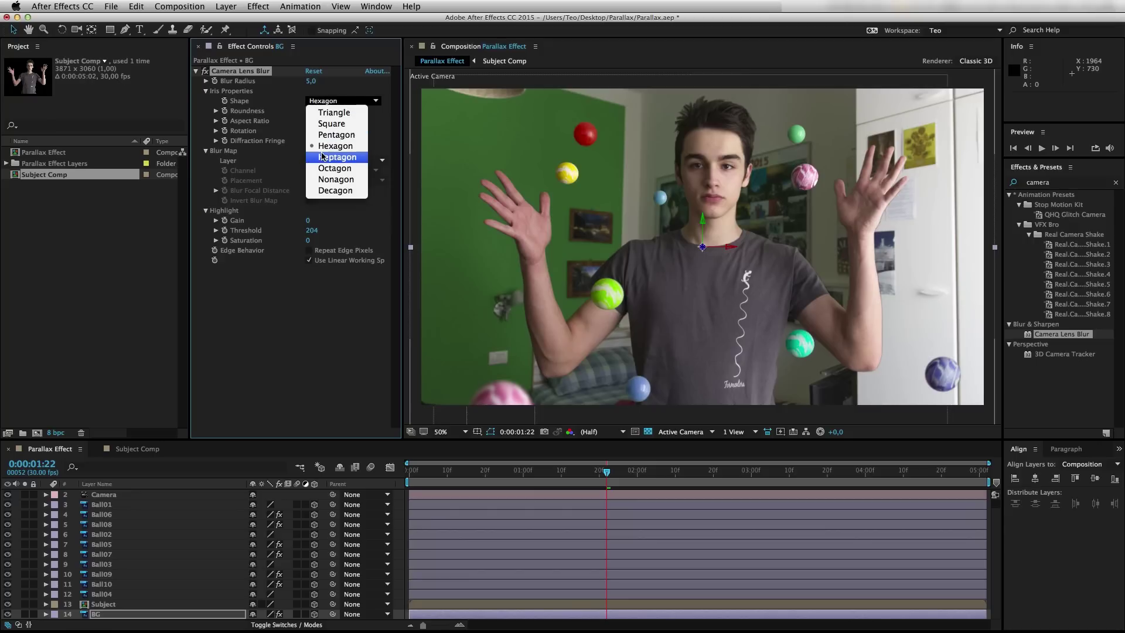
click(308, 84)
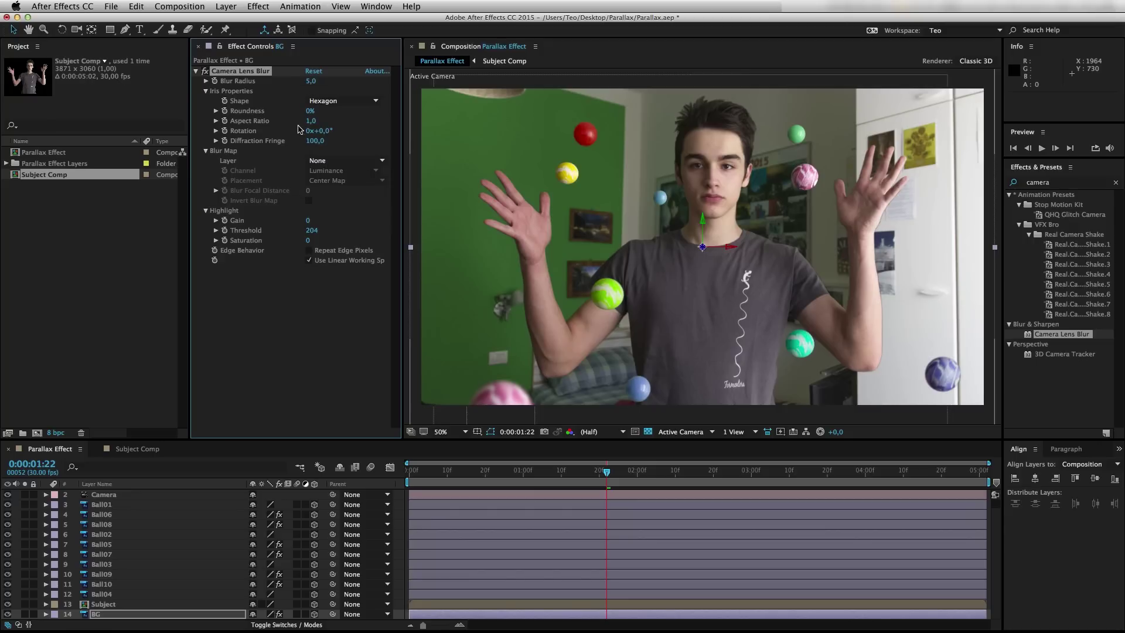
click(326, 252)
key(Return)
key(slash)
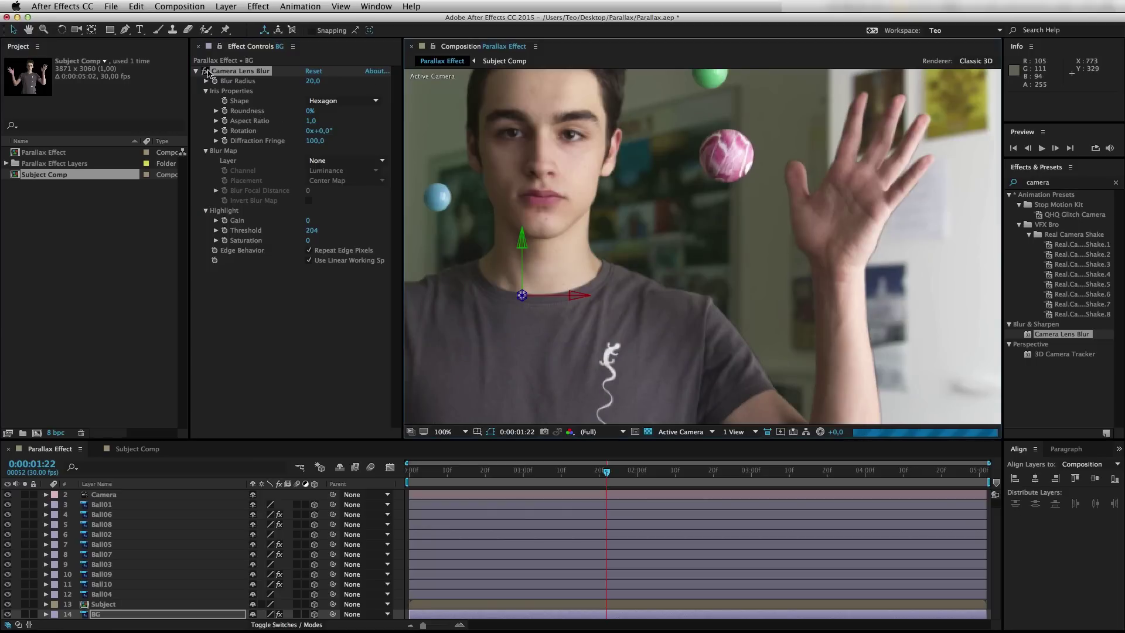
- Create a new composition from the Parallax Effect composition and rename it FINAL COMP
click(42, 152)
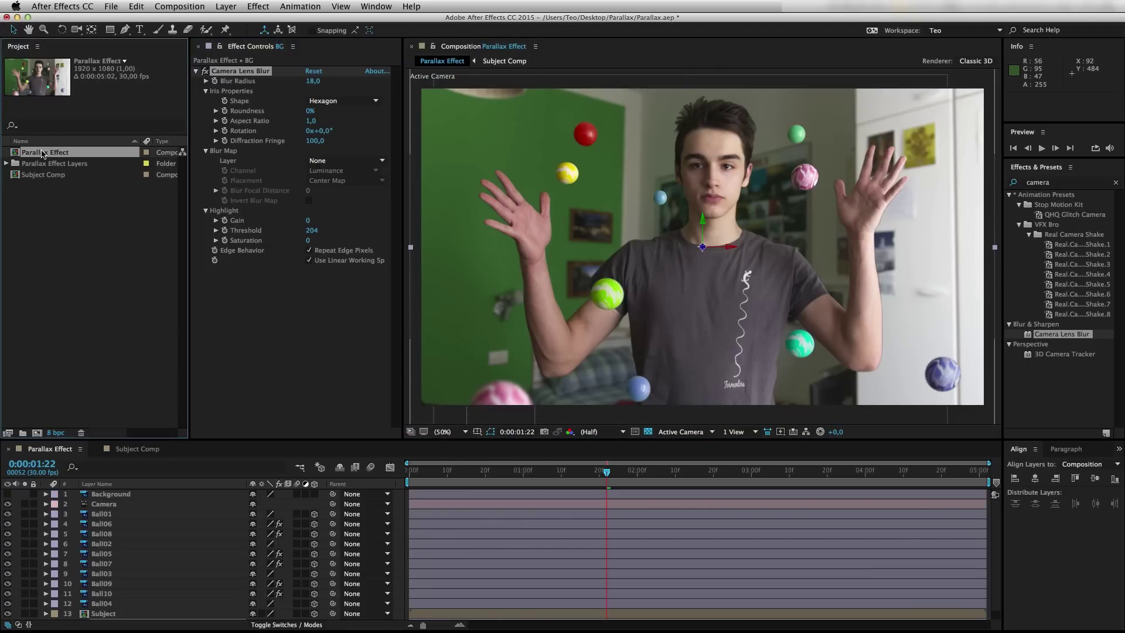
drag(42, 152, 41, 434)
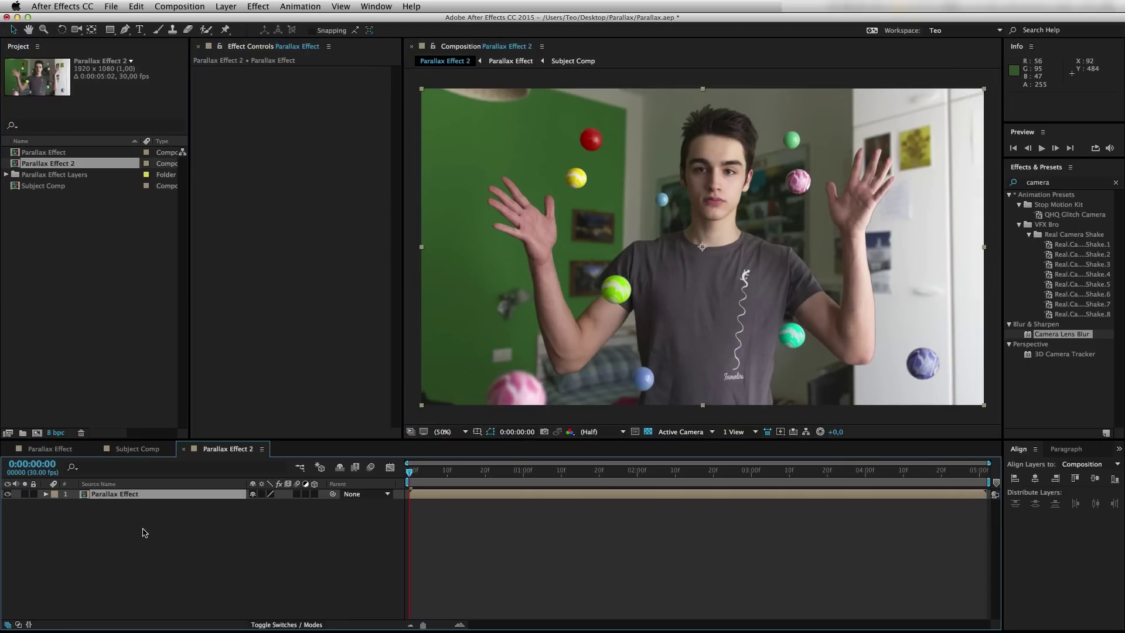
key(super+k)
text(Fl)
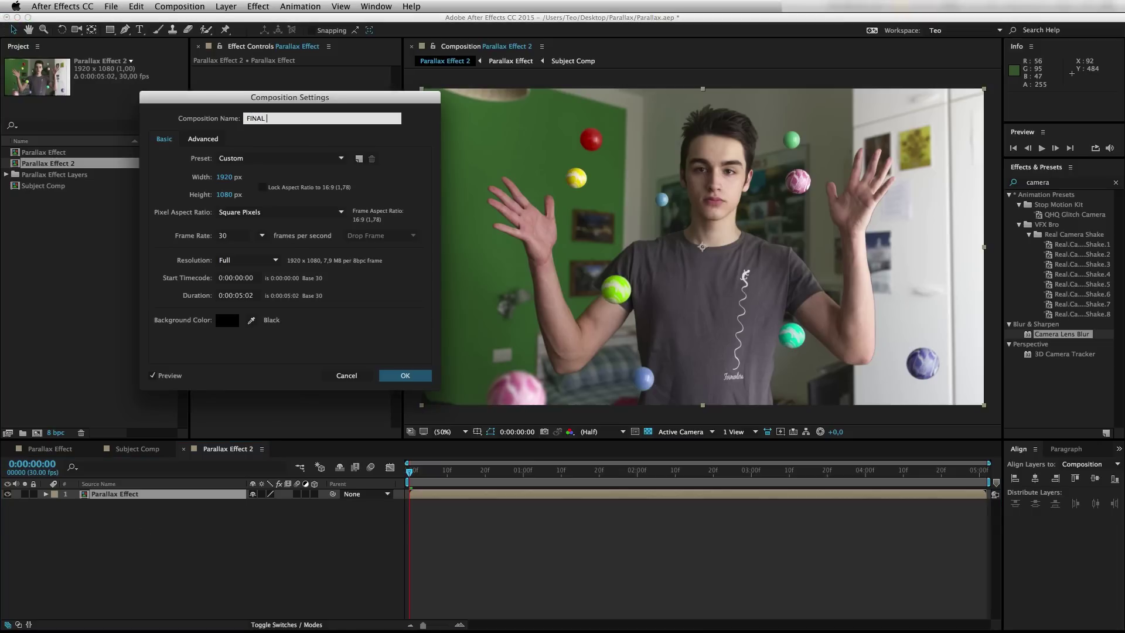
key(Return)
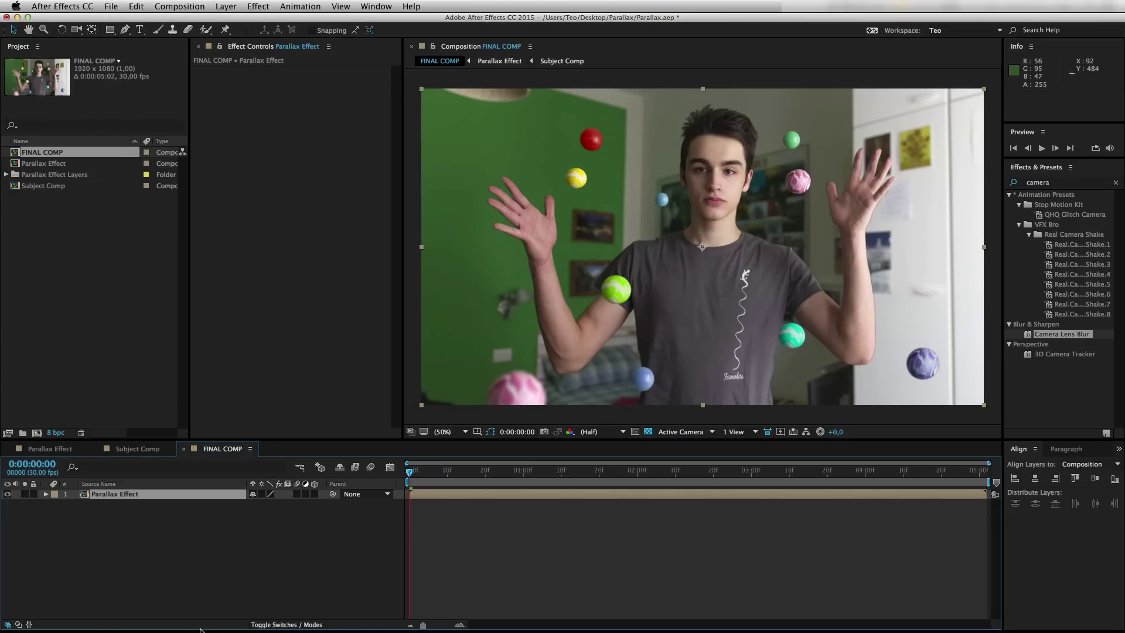
- Add a new solid named Flare above the Parallax Effect layer in FINAL COMP
click(200, 608)
right_click(153, 515)
mouse_move(195, 521)
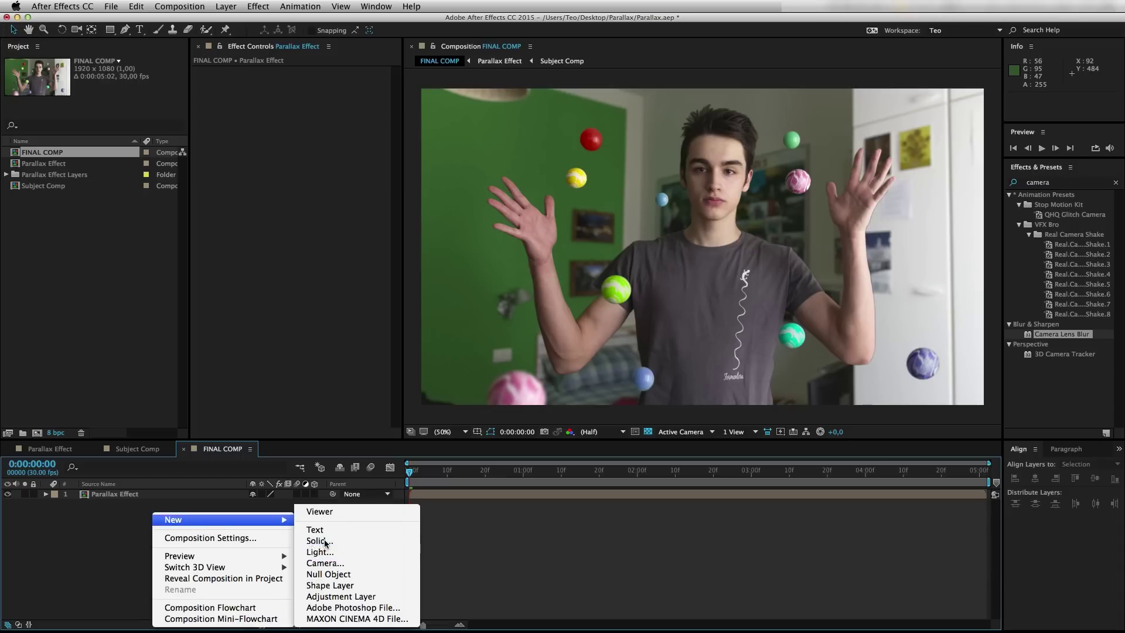
click(319, 541)
text(Flare)
key(Return)
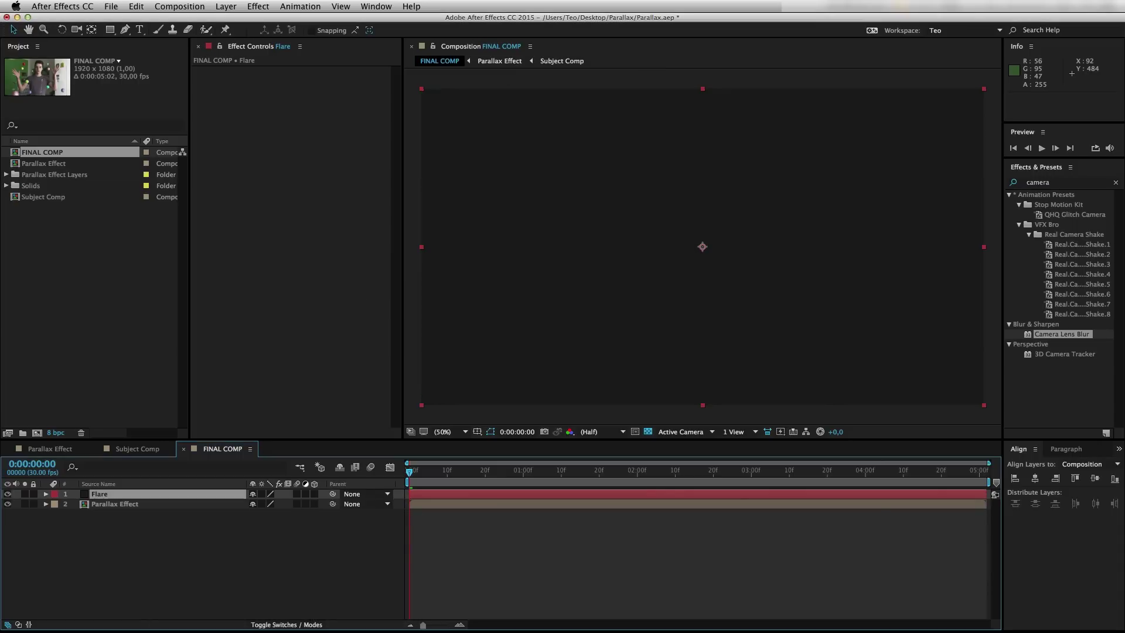
- Search the effects for "optical" and apply Optical Flares to the Flare solid
click(1053, 182)
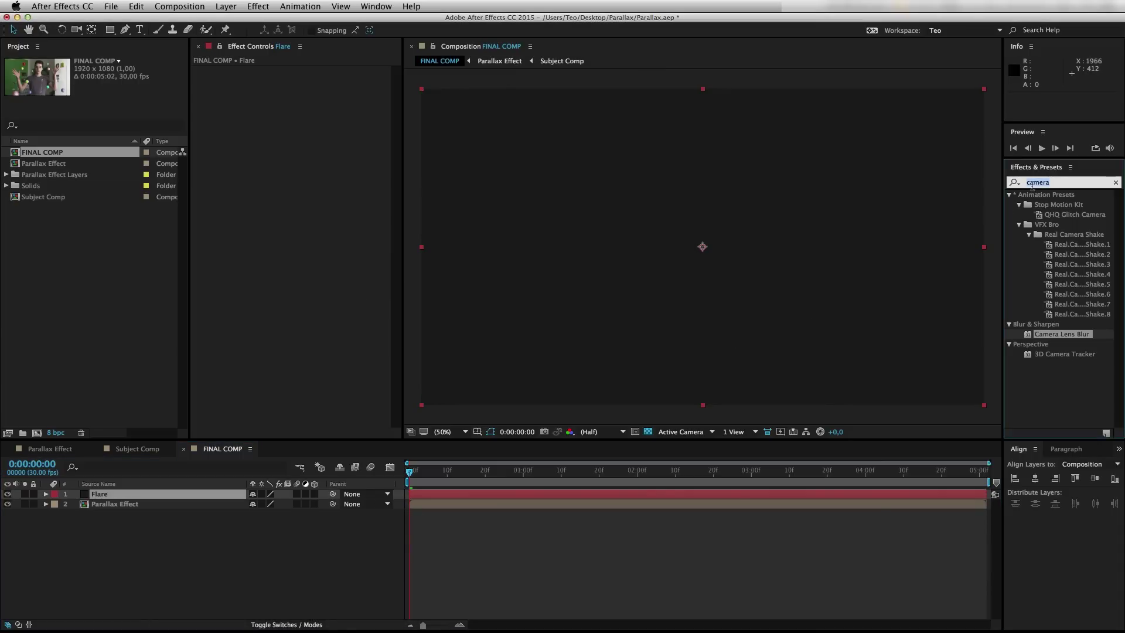
text(optical)
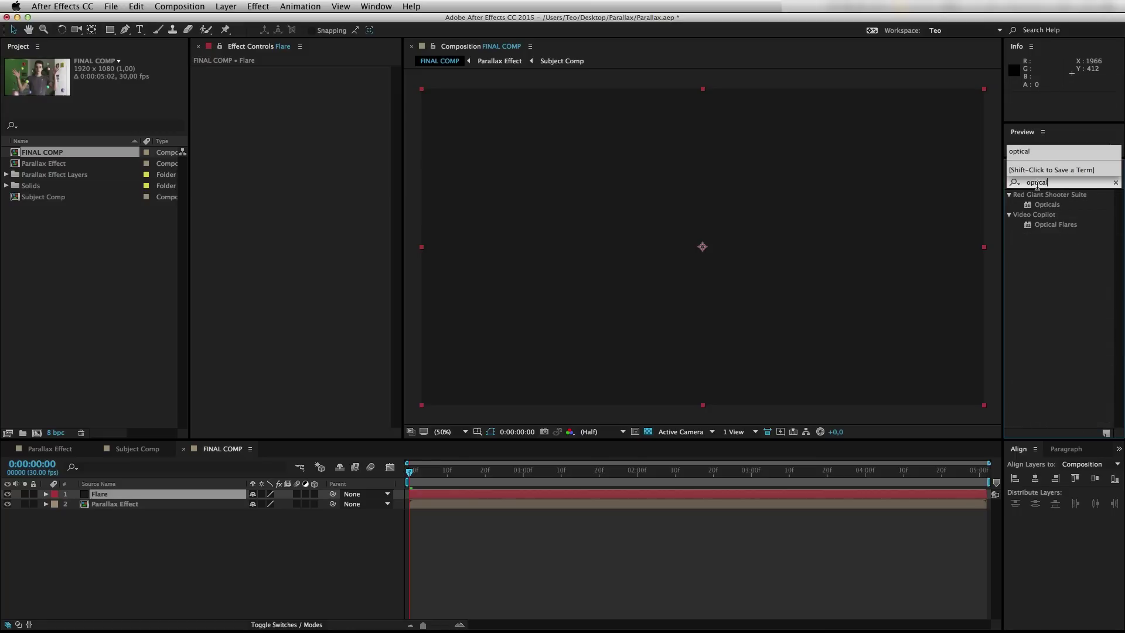
drag(1055, 224, 852, 267)
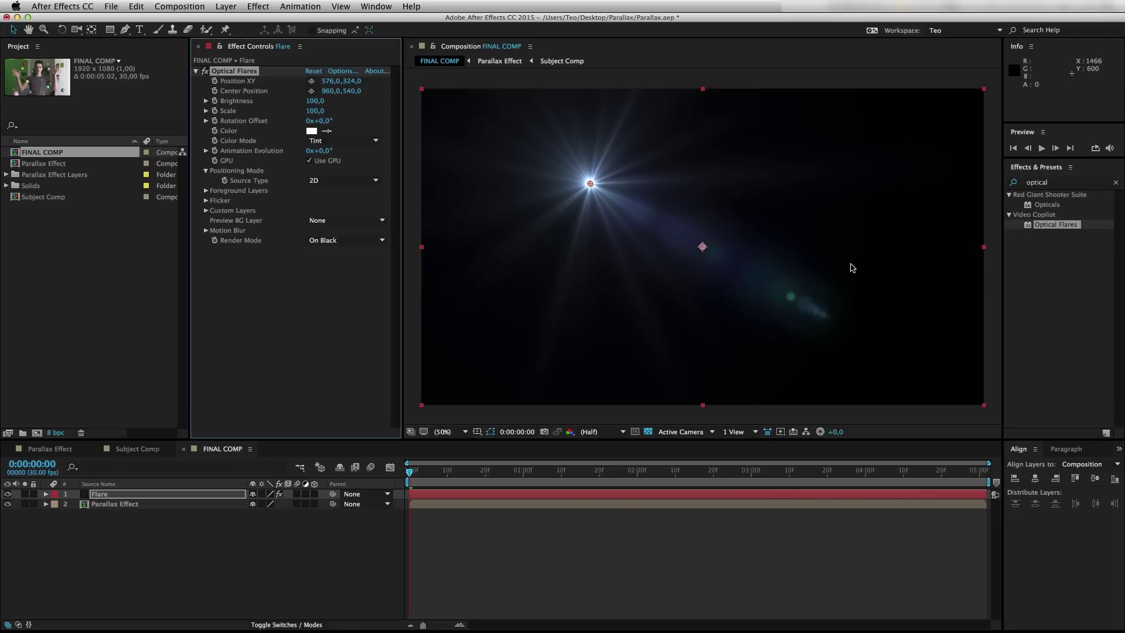
- Load the Aura Custom preset from _Custom Presets into Optical Flares, test it at another preview position, and accept it
click(344, 72)
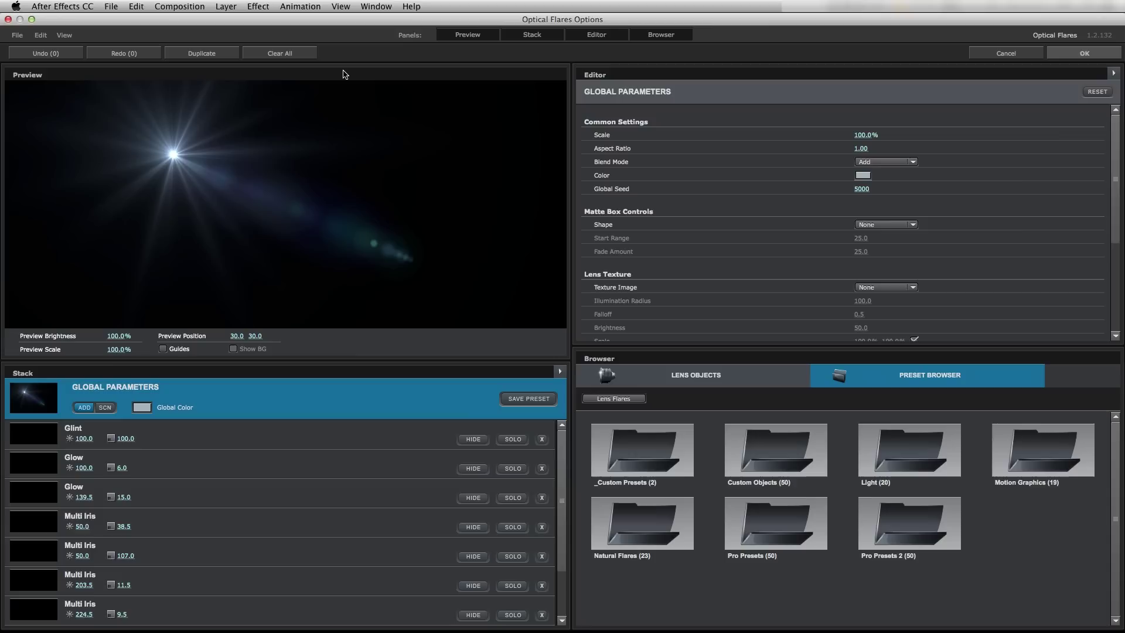
click(639, 446)
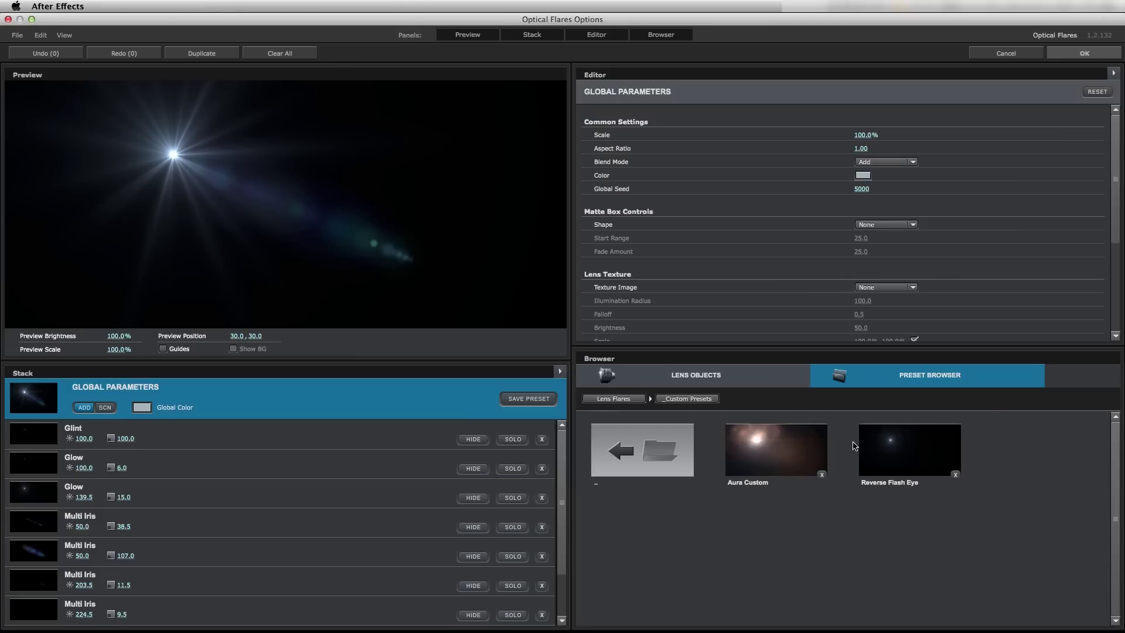
click(774, 449)
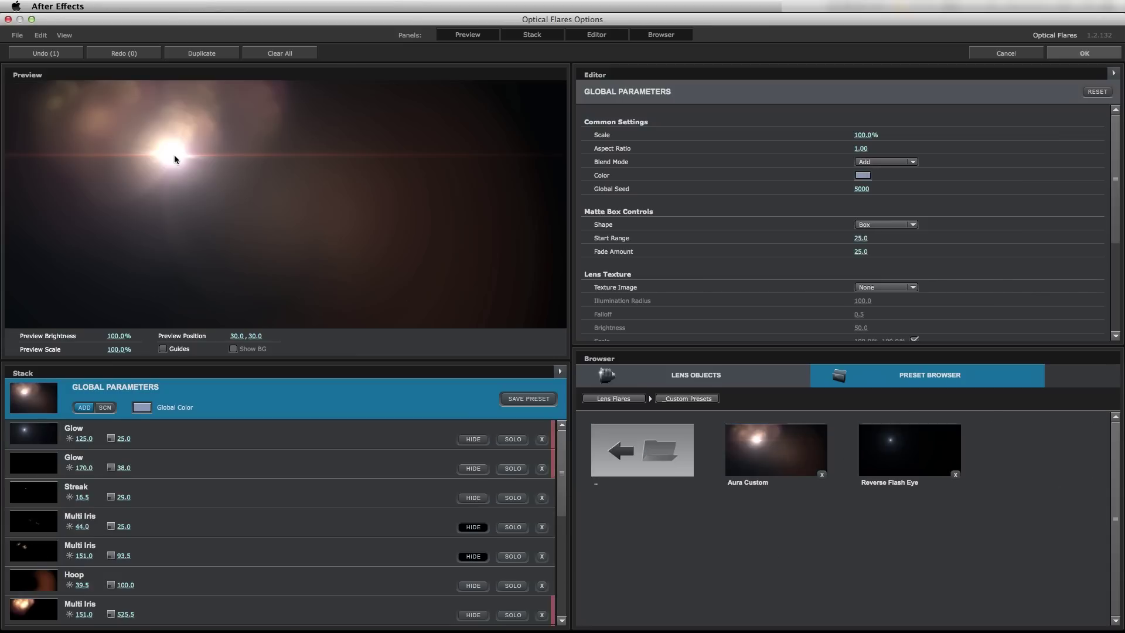
drag(174, 160, 449, 158)
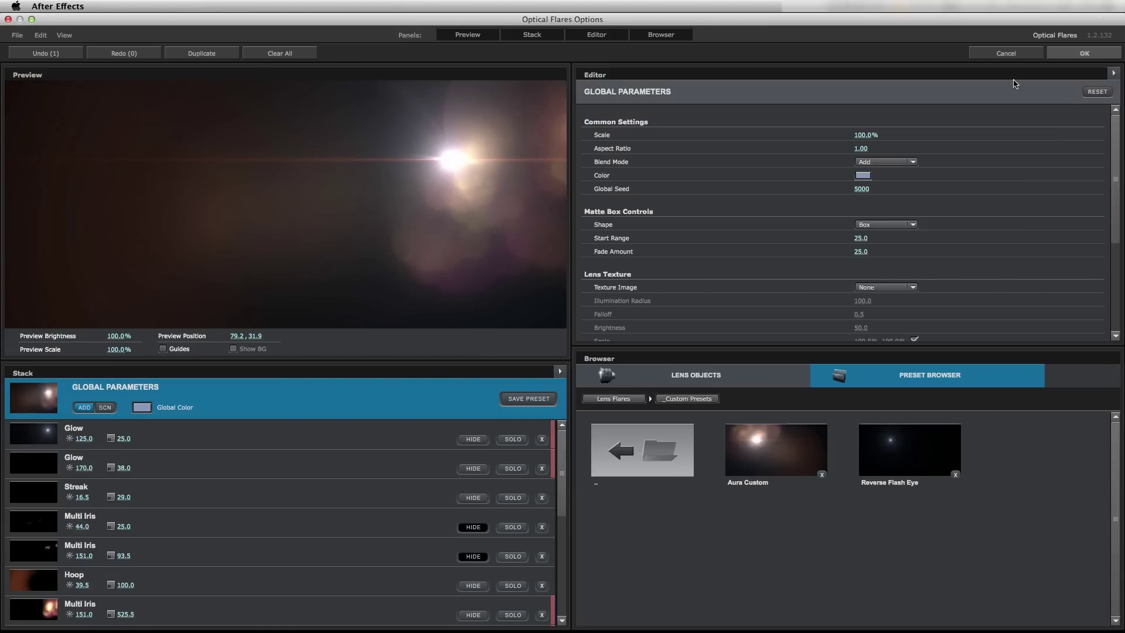
click(1070, 53)
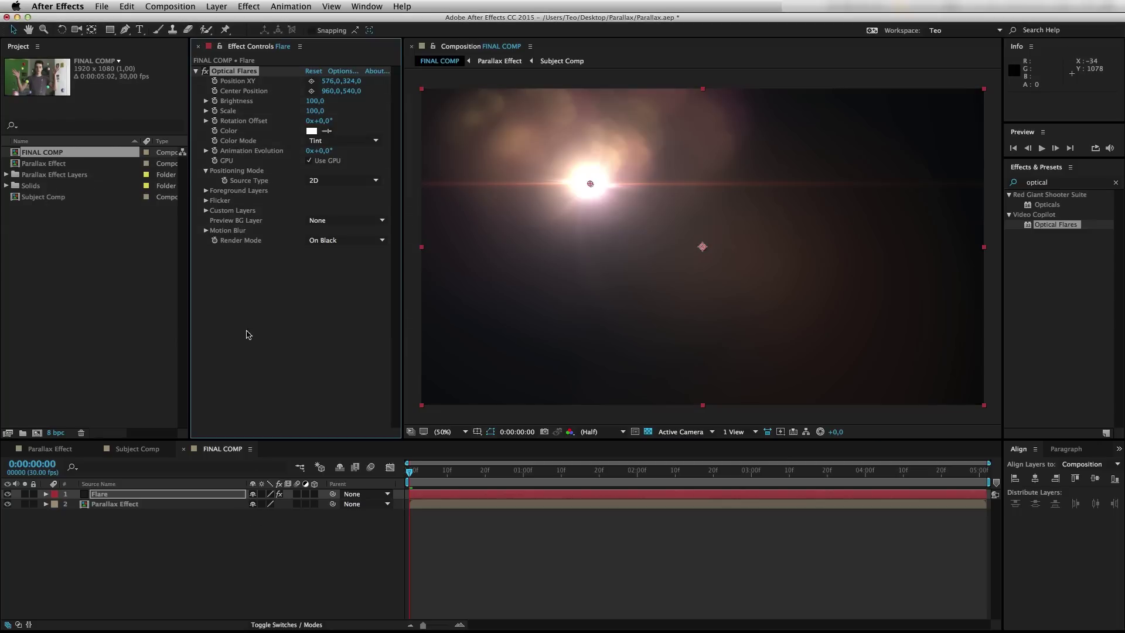
- Set the flare's Render Mode to On Transparent and move its light source just beyond the frame's upper-right corner
click(346, 240)
click(336, 259)
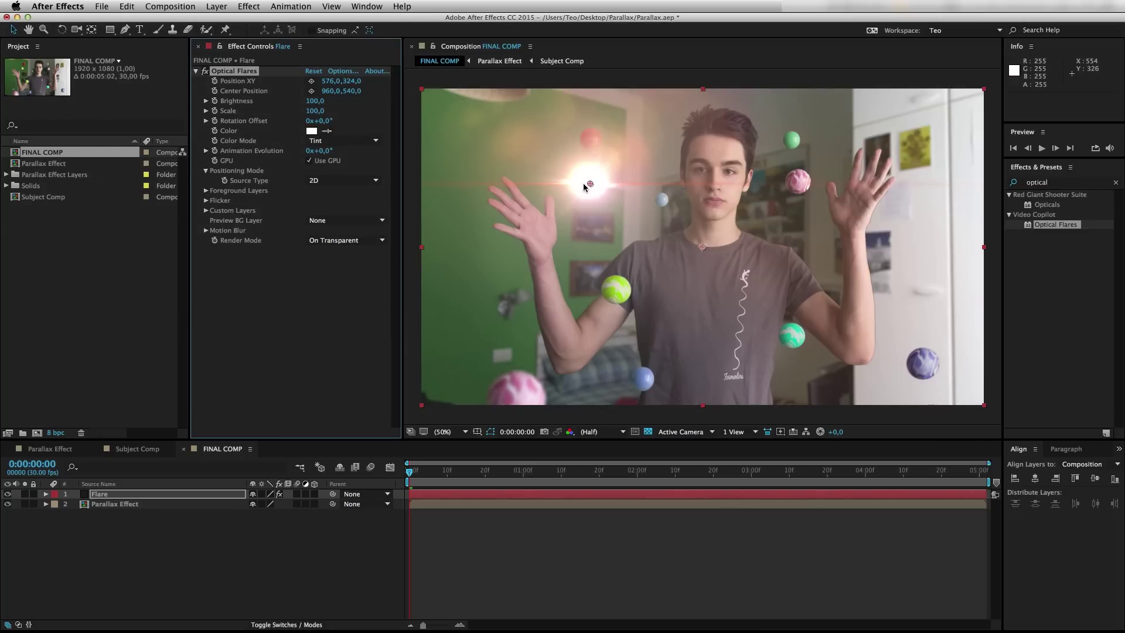
drag(584, 181, 1010, 61)
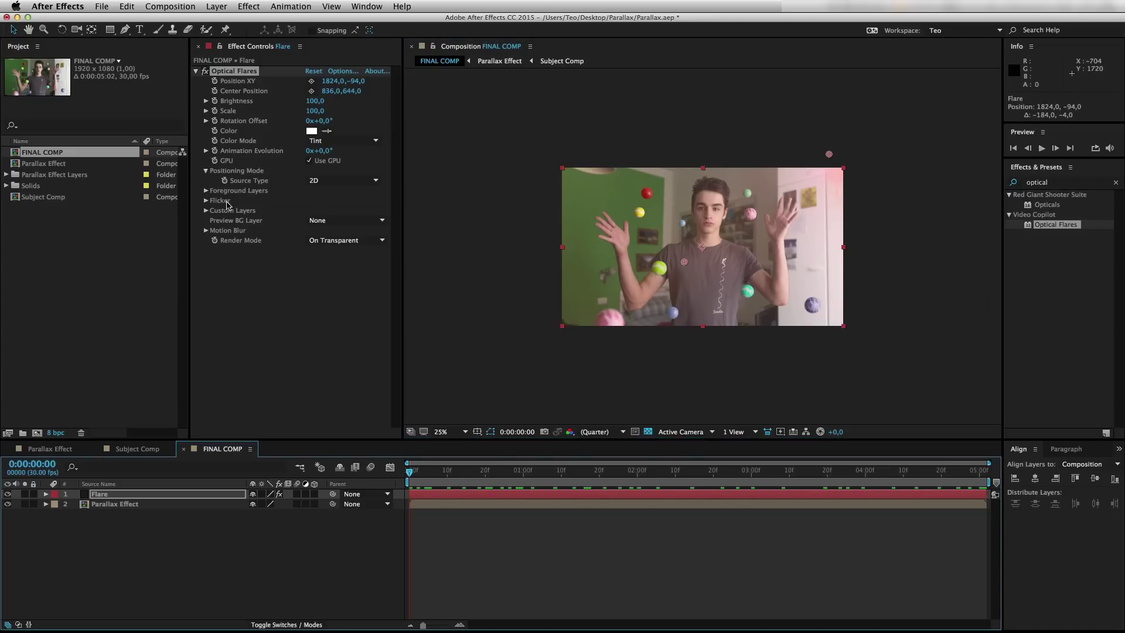
- Set the flare's smooth Flicker Speed and Amount to 15 and scrub to 0:00:02:01
click(206, 200)
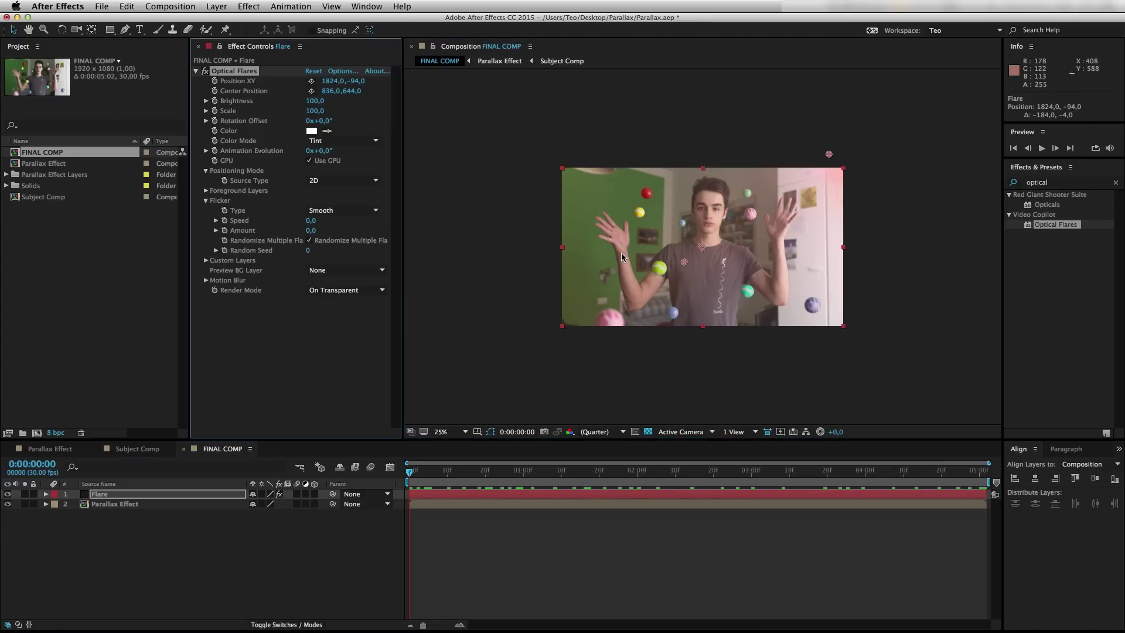
key(period)
text(15)
key(Tab)
text(15)
key(Return)
drag(411, 472, 642, 487)
- Add an adjustment layer on top of FINAL COMP and apply the Curves effect to it
right_click(208, 513)
mouse_move(246, 519)
click(405, 601)
click(1062, 182)
text(curve)
drag(1045, 205, 334, 154)
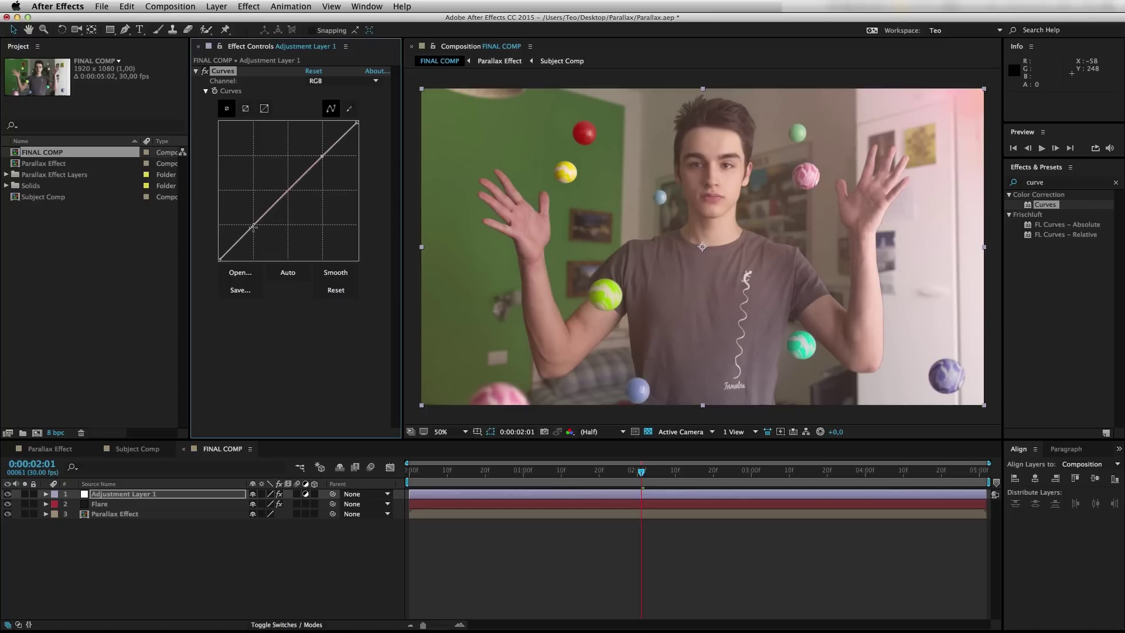
- Pull the shadow part of the RGB curve slightly down and compare the image without and with the adjustment
drag(252, 226, 258, 228)
click(8, 494)
click(7, 494)
- Add a second adjustment layer and rename the one holding Curves as Contrast
right_click(193, 551)
mouse_move(221, 522)
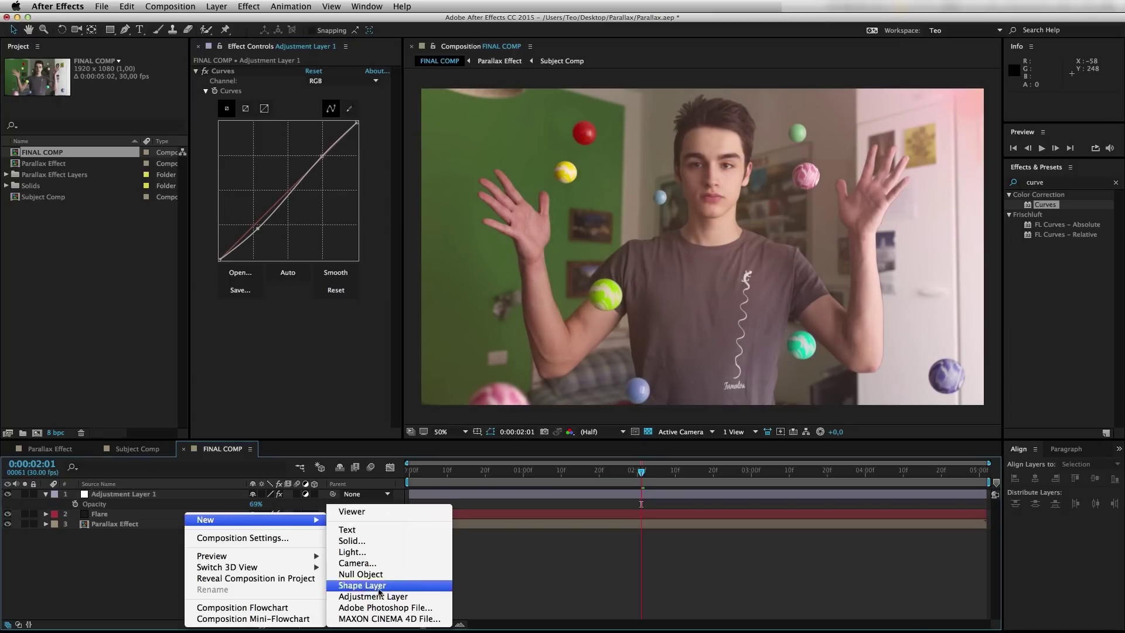
click(380, 597)
click(153, 505)
key(Return)
text(Cony)
key(BackSpace)
text(trast)
key(Return)
- Rename the new adjustment layer as Vignette and draw an elliptical mask on it covering the frame
click(141, 495)
key(Return)
text(Vignette)
key(Return)
click(110, 30)
drag(111, 30, 136, 62)
drag(416, 86, 1034, 441)
- Search the effects for "expo" and apply Exposure to the Vignette layer
click(1052, 184)
text(expo)
double_click(1048, 208)
- Stretch the Vignette mask's upper and right points outward beyond the frame and lower Exposure to -0.17
key(v)
scroll(808, 201, down, 2)
drag(715, 165, 715, 138)
drag(868, 255, 940, 200)
drag(715, 138, 714, 126)
drag(313, 101, 288, 110)
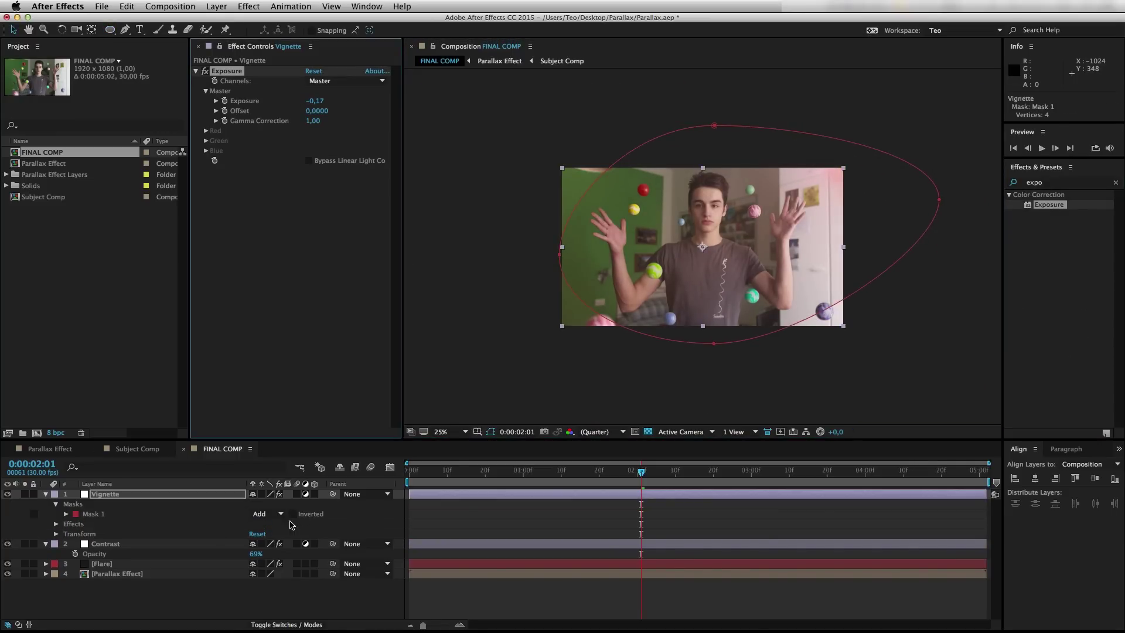
- Set the Vignette mask's mode to Subtract and its feather to 350 pixels
click(268, 514)
click(269, 540)
scroll(662, 269, up, 2)
key(f)
click(262, 515)
text(350)
key(Return)
- Compare the image without and with the Vignette layer and lower its Exposure to -0.21
click(7, 494)
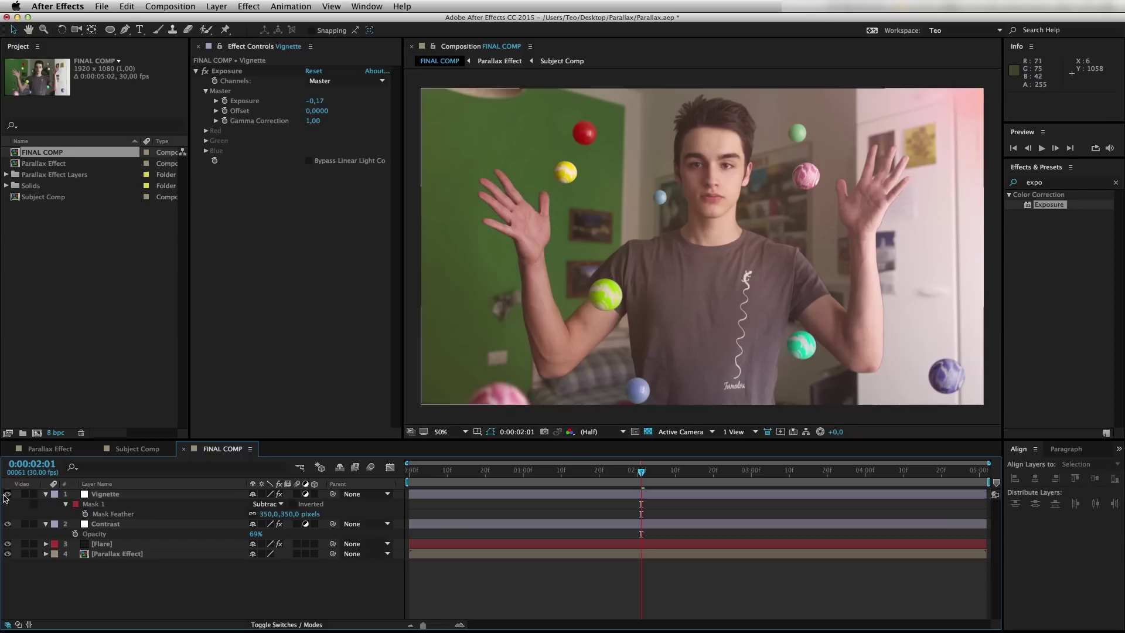
click(7, 496)
click(105, 494)
drag(314, 100, 309, 101)
click(345, 592)
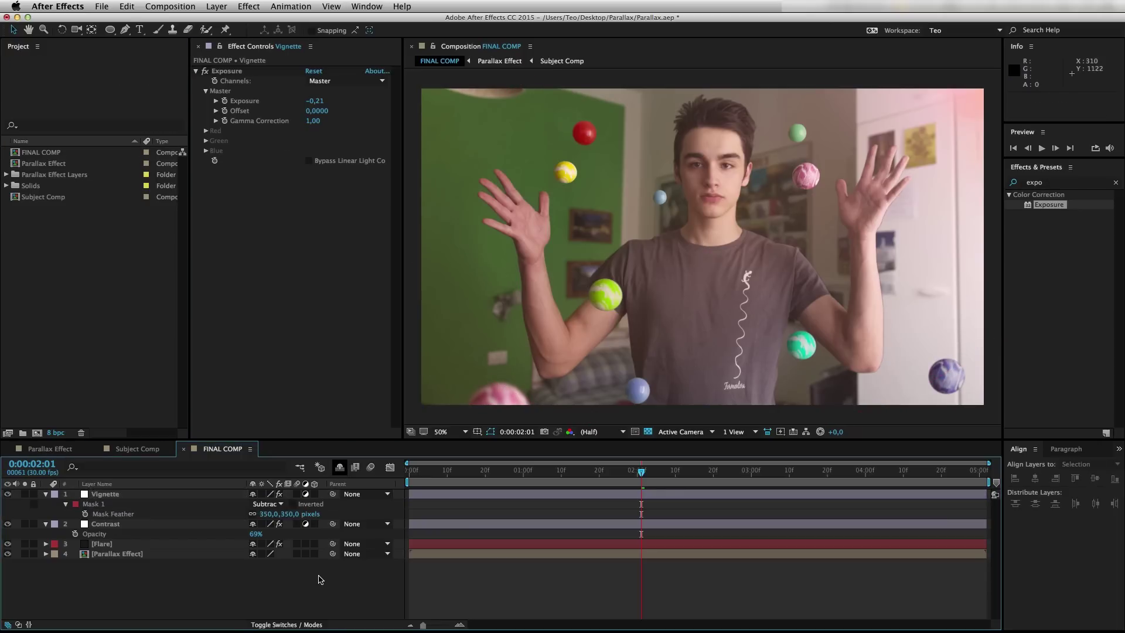
- Add another adjustment layer on top of FINAL COMP and rename it Grain
right_click(264, 570)
mouse_move(289, 519)
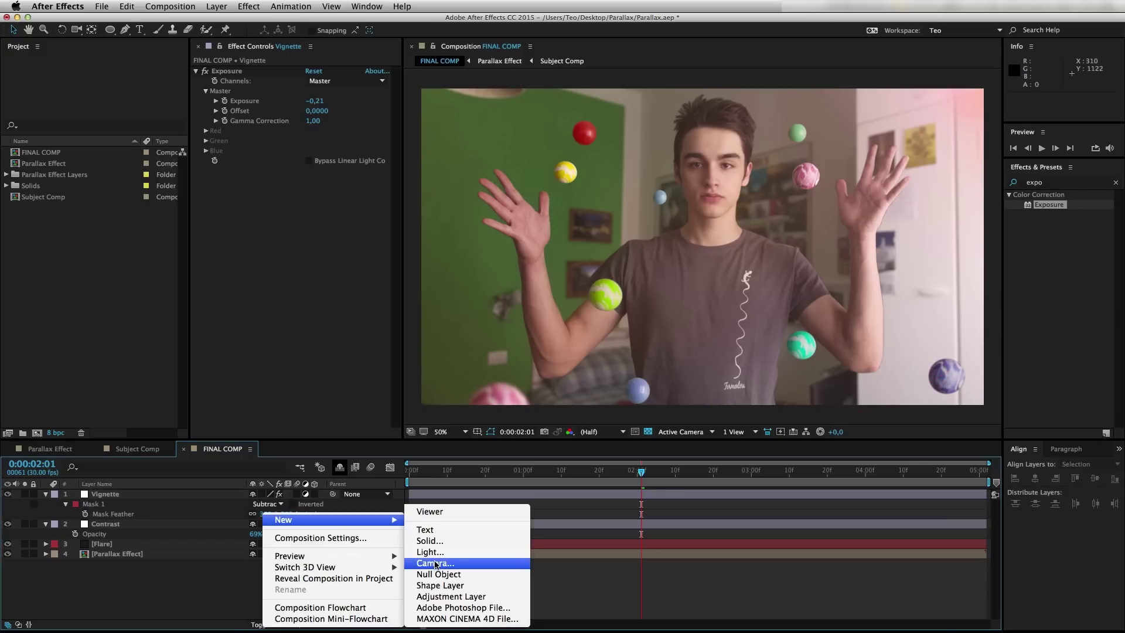
click(436, 597)
key(Return)
text(Grain)
key(Return)
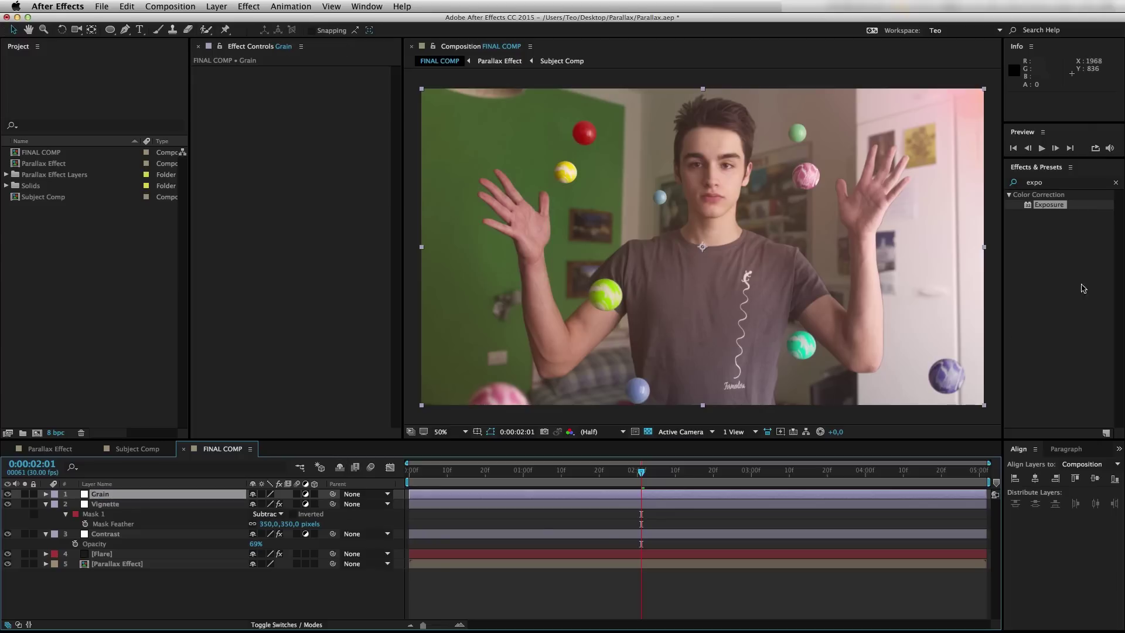
- Search the effects for "add" and apply Add Grain to the Grain layer
click(1052, 182)
text(add)
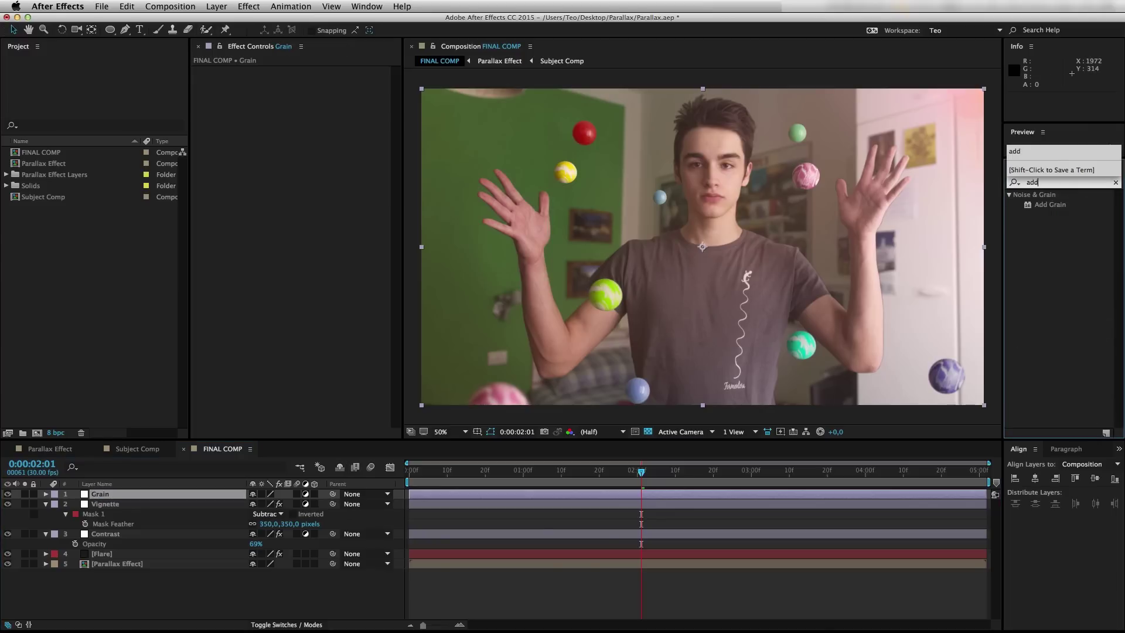
drag(1044, 213, 172, 495)
- Set the grain's Intensity to 0.350 and its Viewing Mode to Final Output
scroll(695, 247, up, 2)
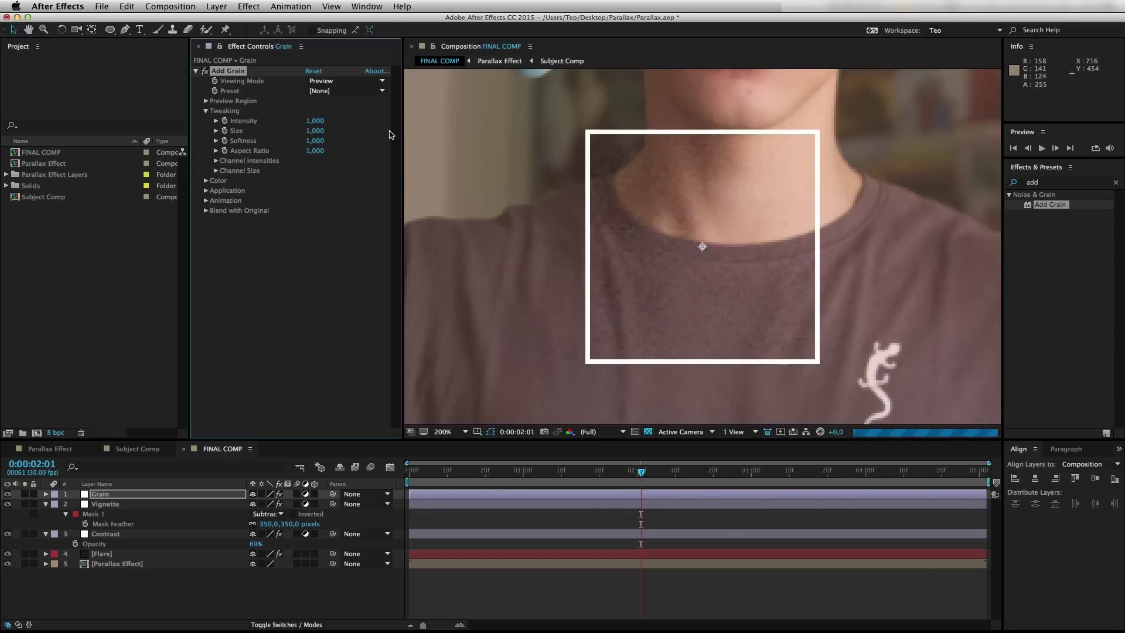
click(315, 120)
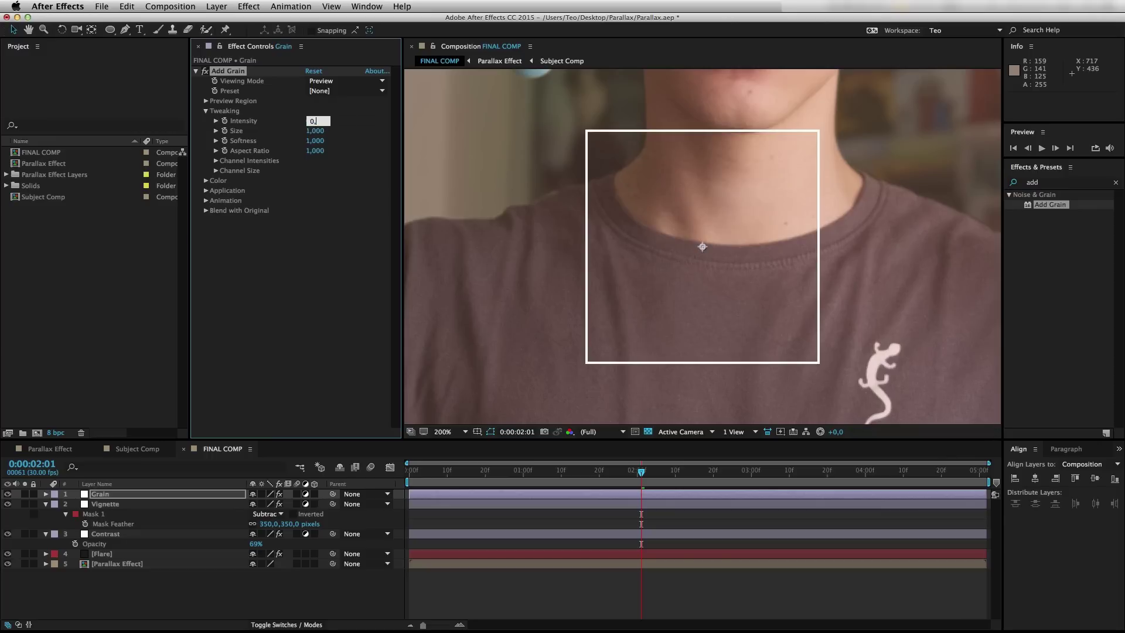
text(350)
key(Return)
click(346, 80)
click(334, 116)
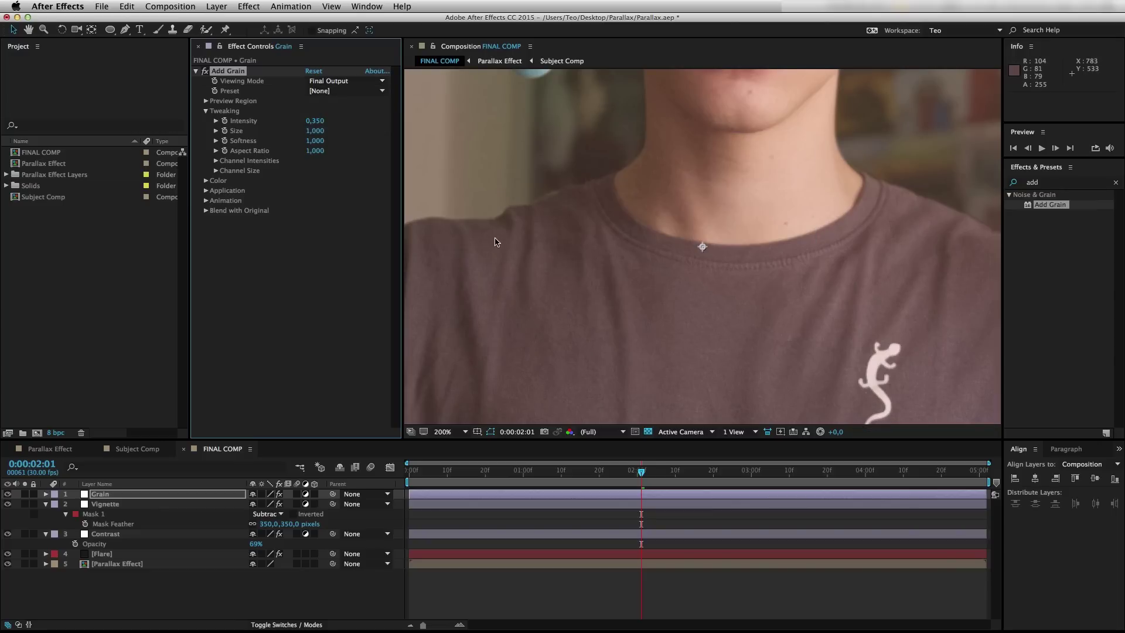
- Inspect the grain up close and scrub through FINAL COMP to review the finished look
key(comma)
key(comma)
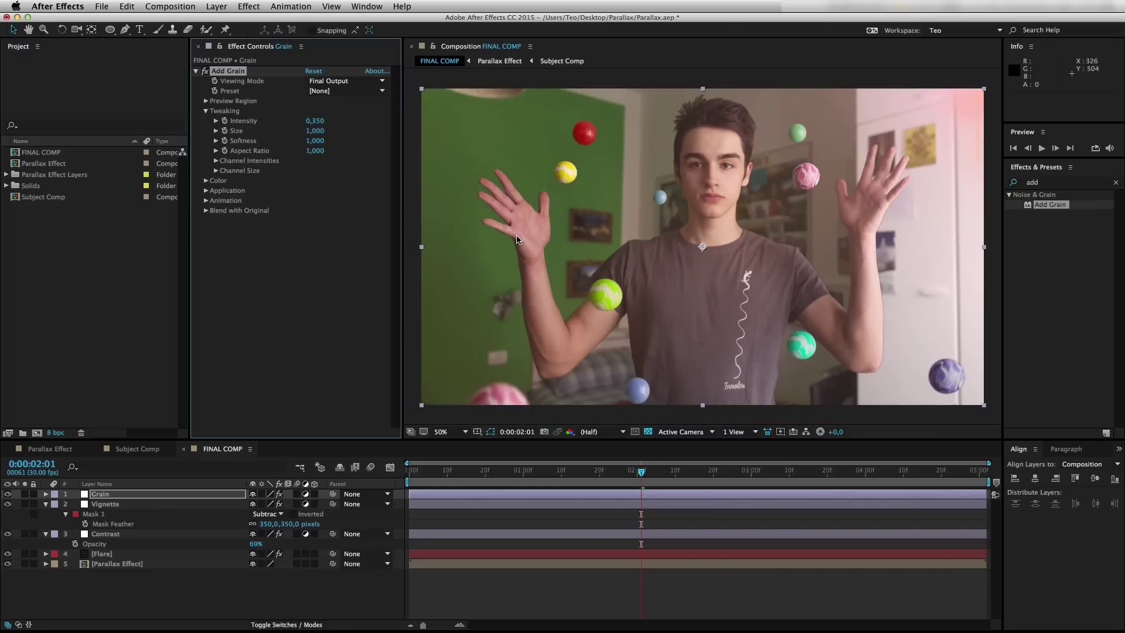
key(period)
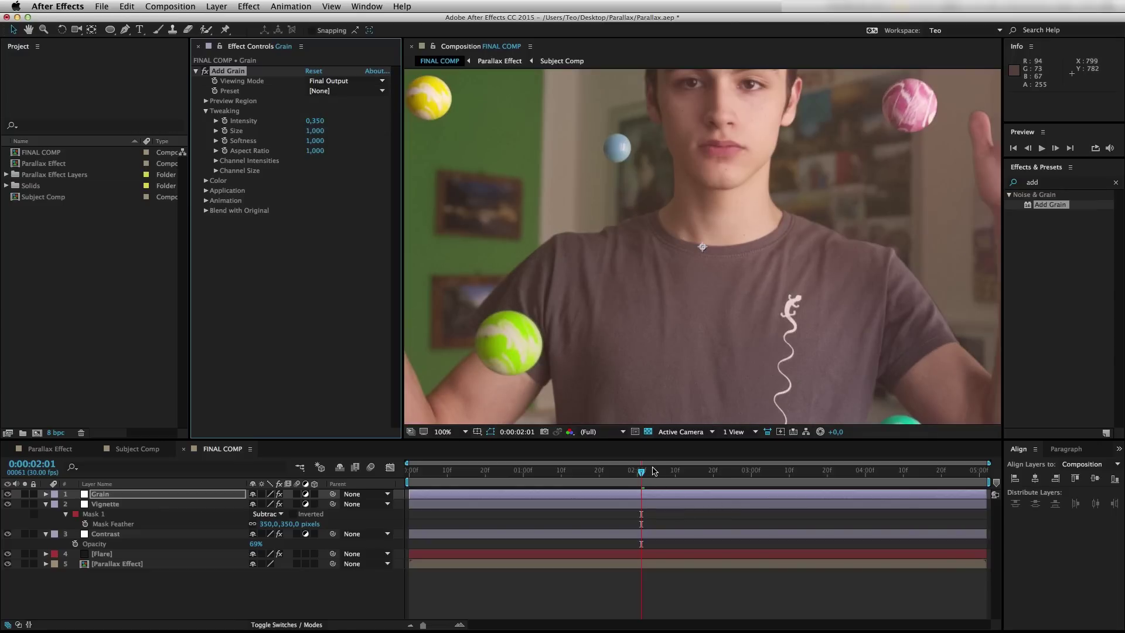
drag(658, 471, 718, 472)
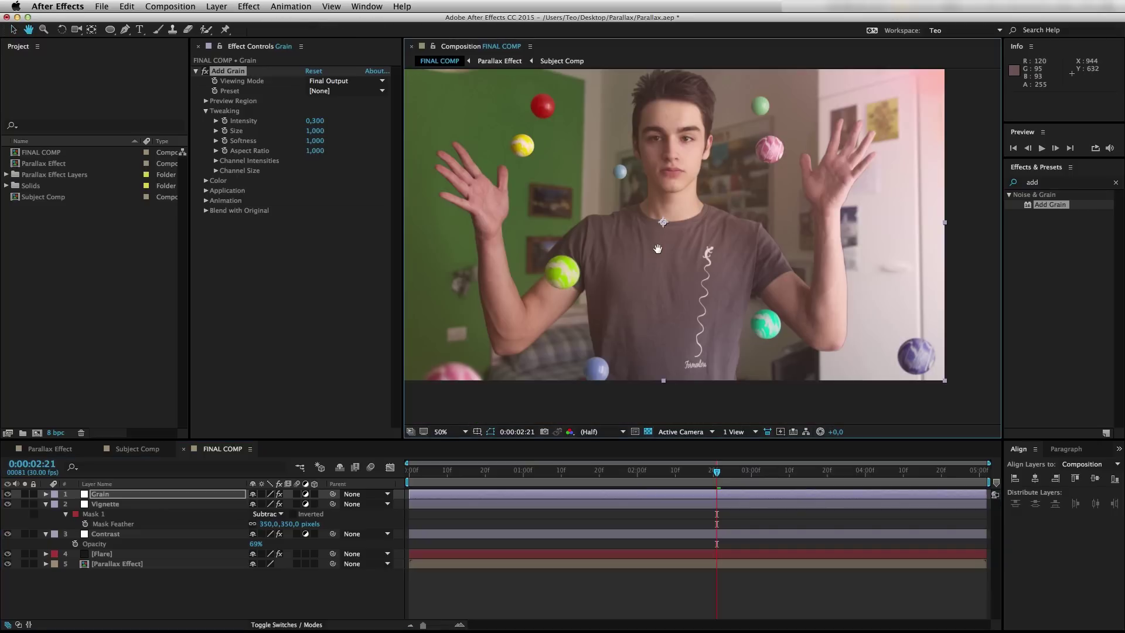
drag(613, 230, 675, 259)
drag(458, 473, 786, 466)
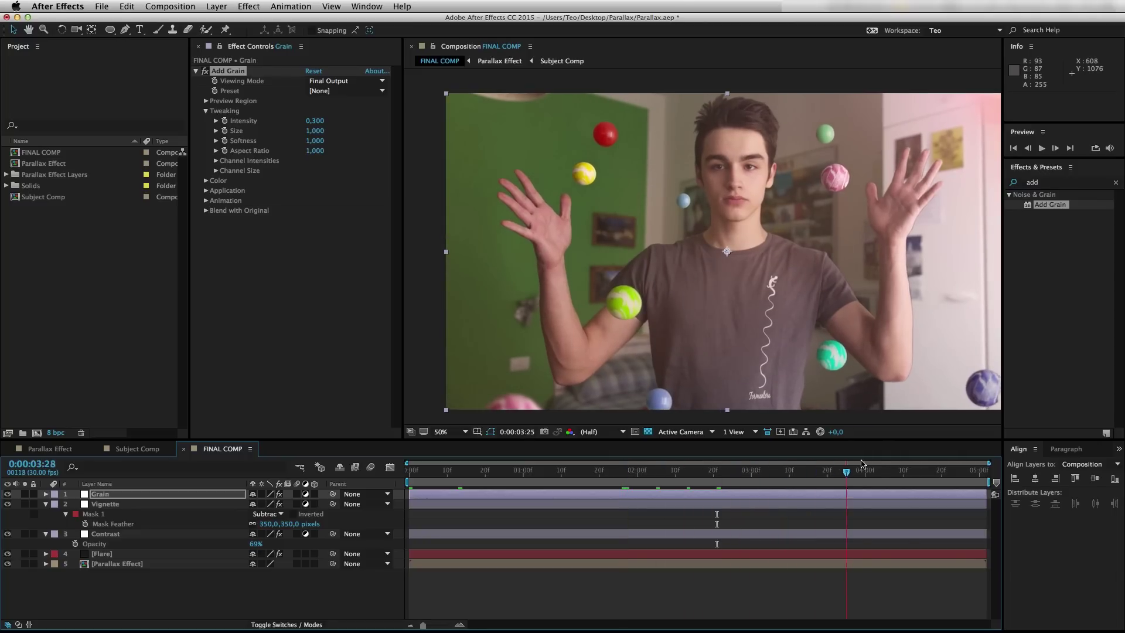